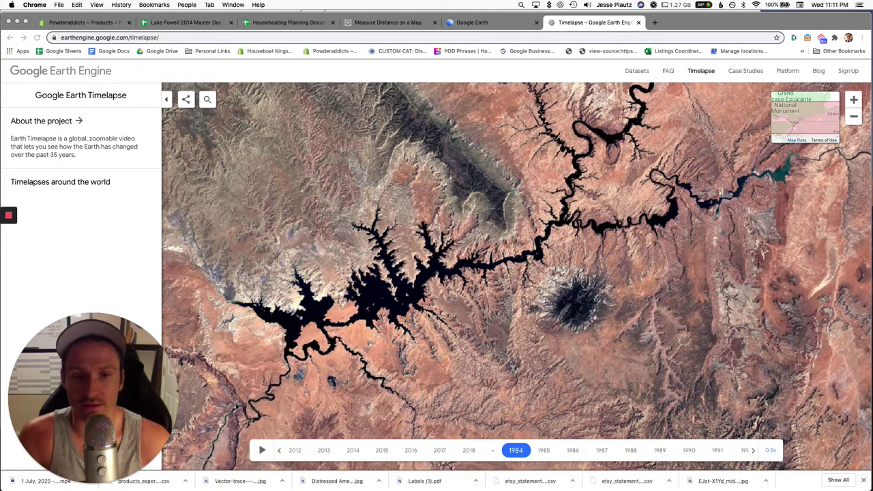
Step: Play the Lake Powell timelapse from 1984 and pause it on 1987
drag(423, 324, 437, 346)
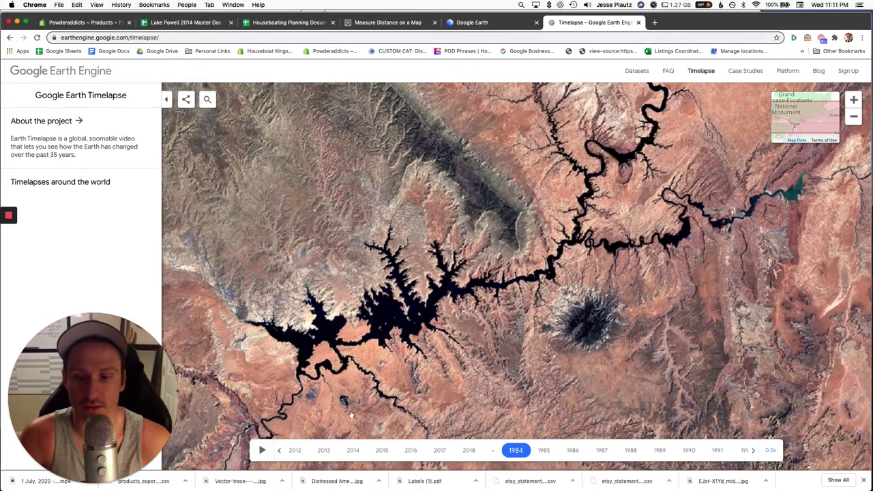
click(260, 451)
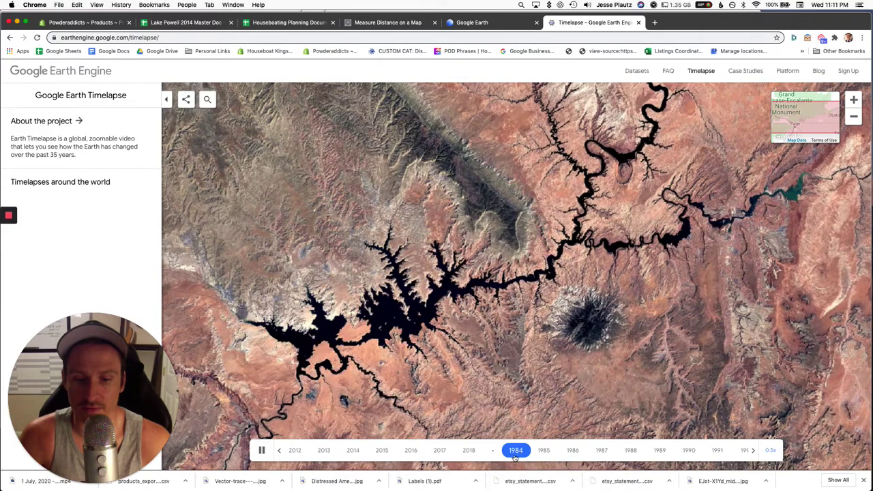
click(262, 451)
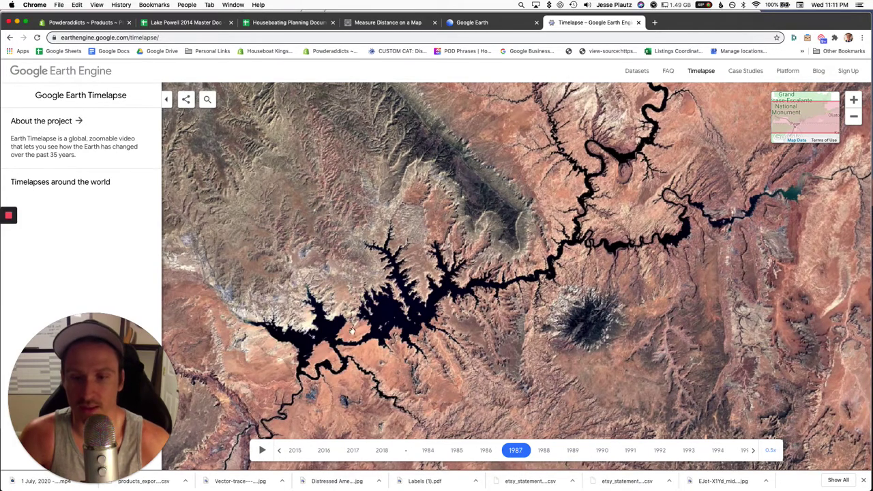
Step: Examine the shoreline and side canyons of Lake Powell's wide central bay up close in the 1987 imagery
scroll(403, 310, up, 2)
scroll(403, 311, up, 3)
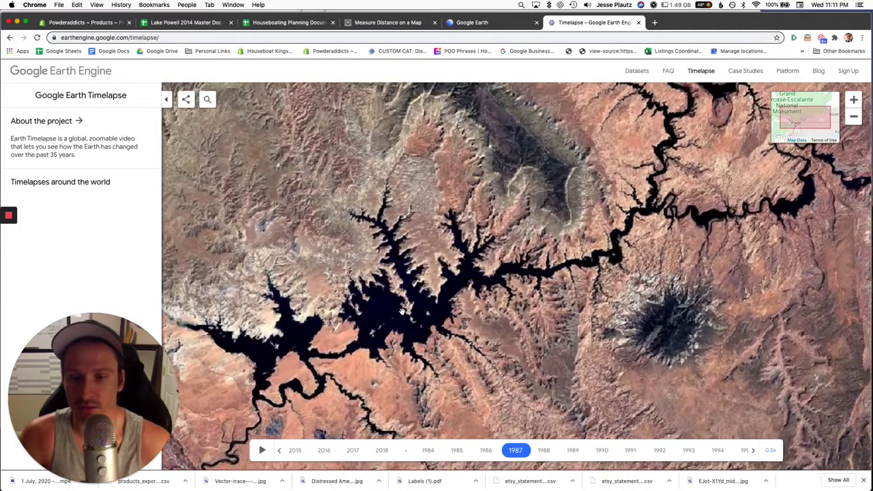
scroll(401, 311, up, 3)
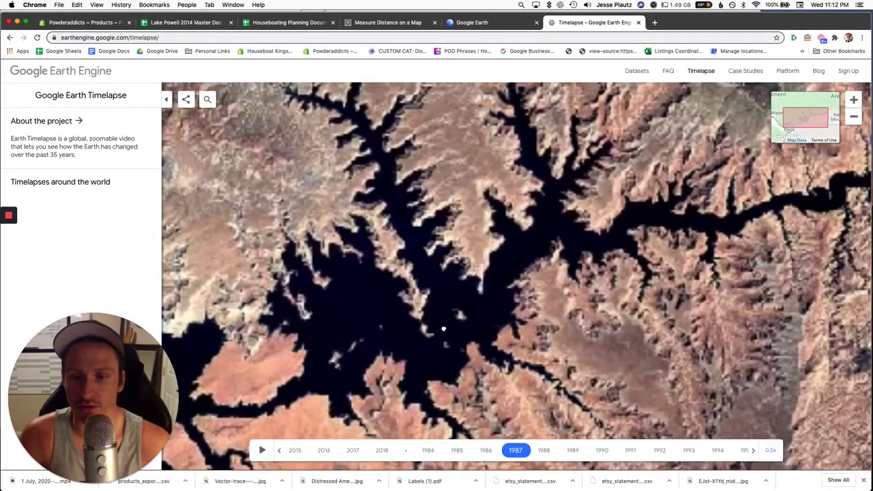
scroll(433, 314, up, 2)
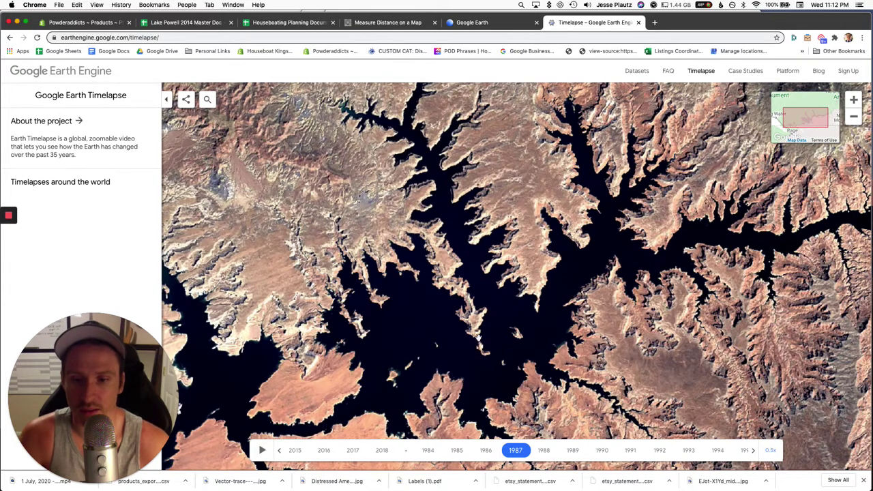
scroll(402, 304, up, 2)
scroll(401, 305, up, 2)
scroll(401, 304, up, 2)
scroll(401, 303, up, 2)
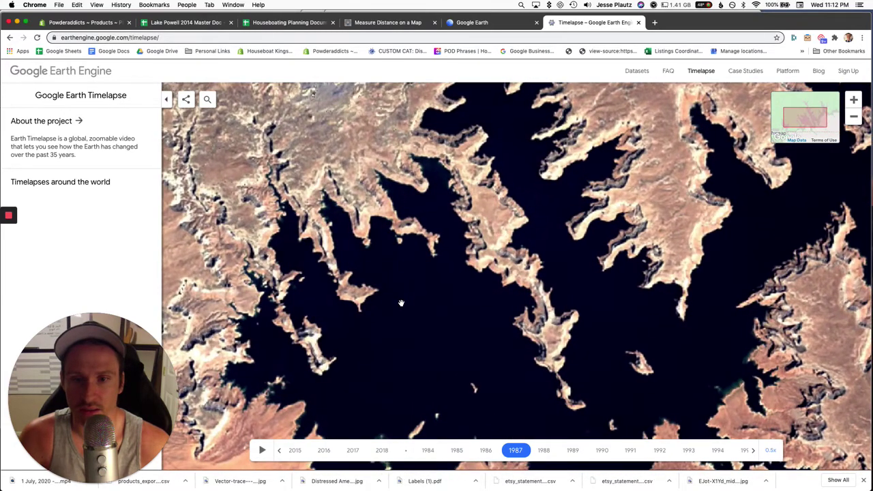
drag(401, 302, 458, 321)
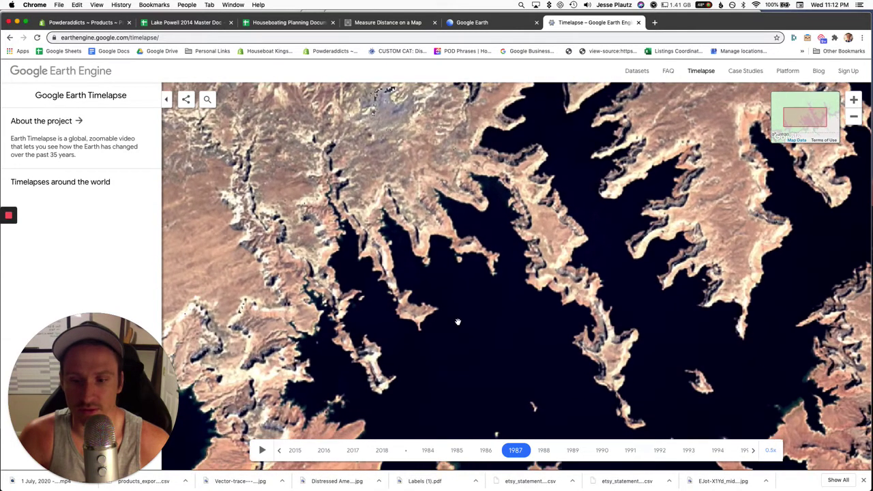
Step: Run the timelapse again, pause it on 1984 and inspect the water level along the same bay's shoreline
click(261, 450)
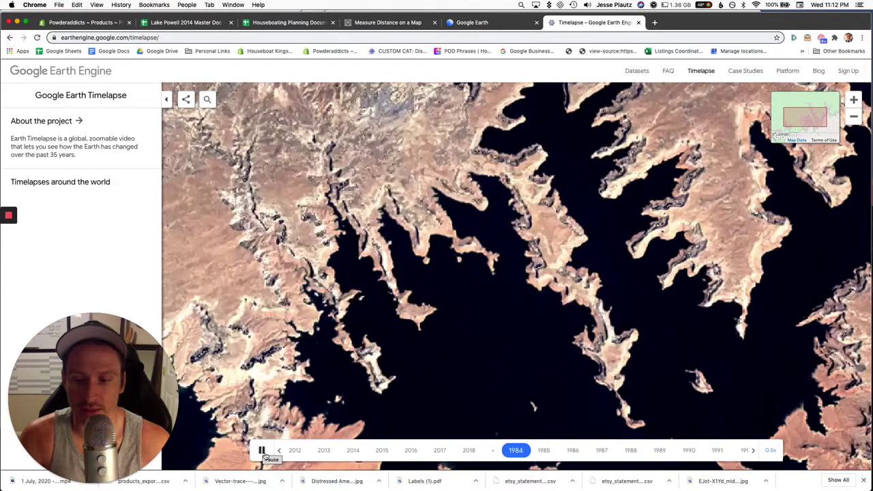
click(262, 450)
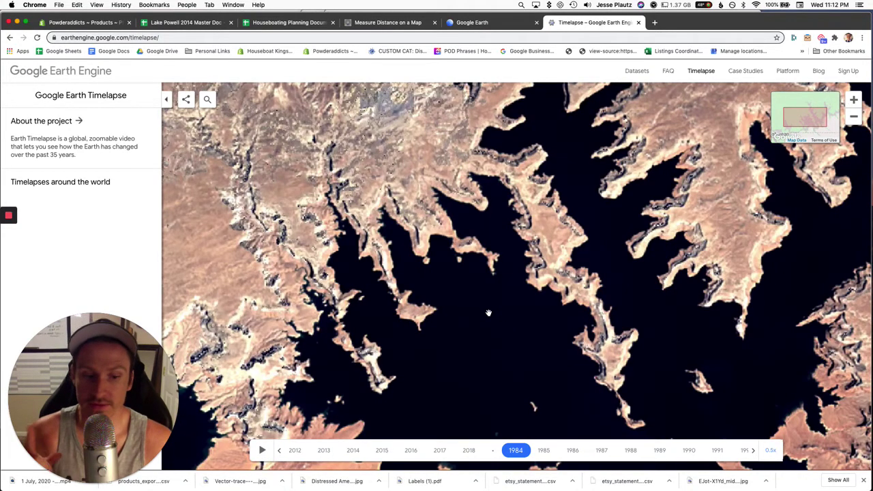
scroll(489, 313, down, 1)
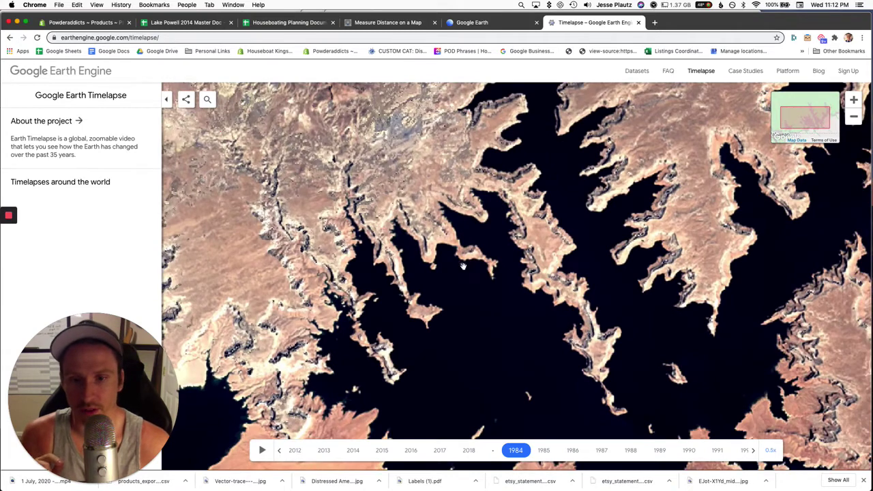
scroll(466, 269, down, 2)
scroll(467, 274, up, 3)
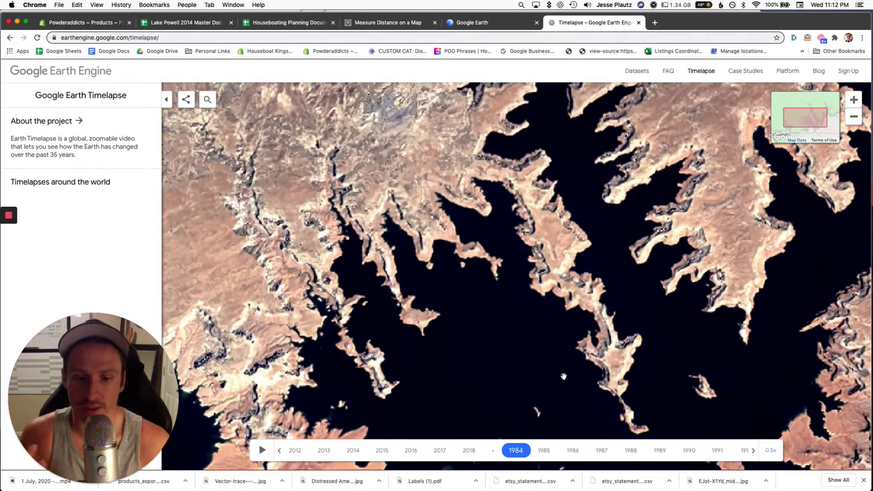
Step: Compare the bay's shoreline between the 2017 and 2018 imagery, ending on 2017
click(441, 452)
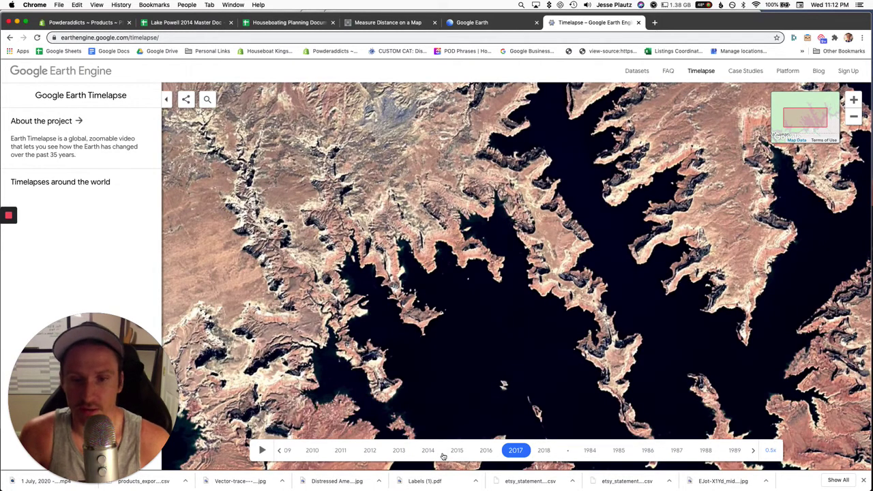
click(543, 451)
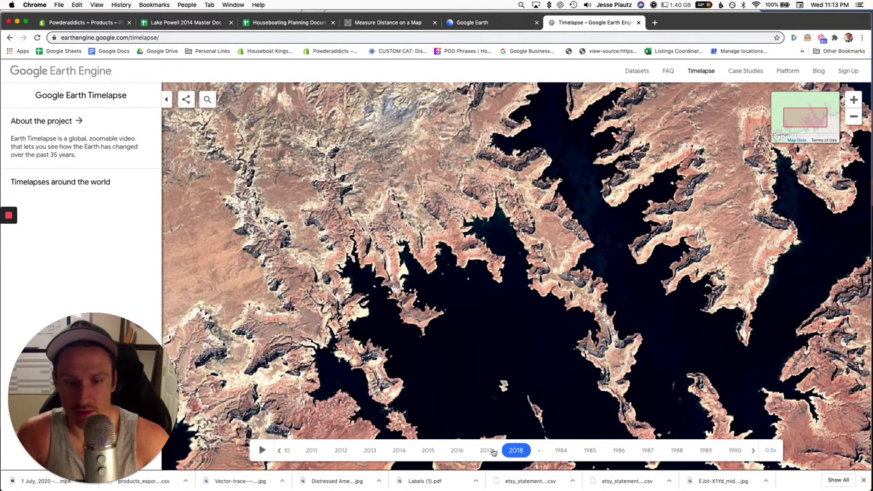
click(486, 450)
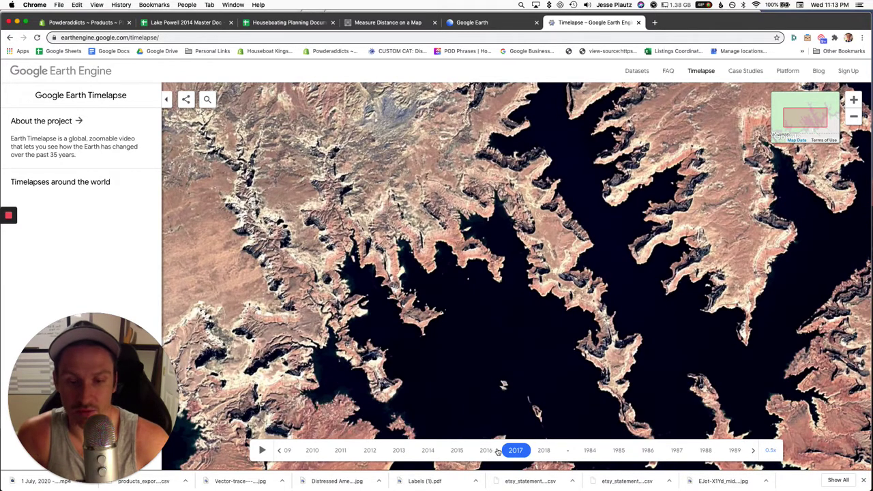
click(543, 450)
click(485, 451)
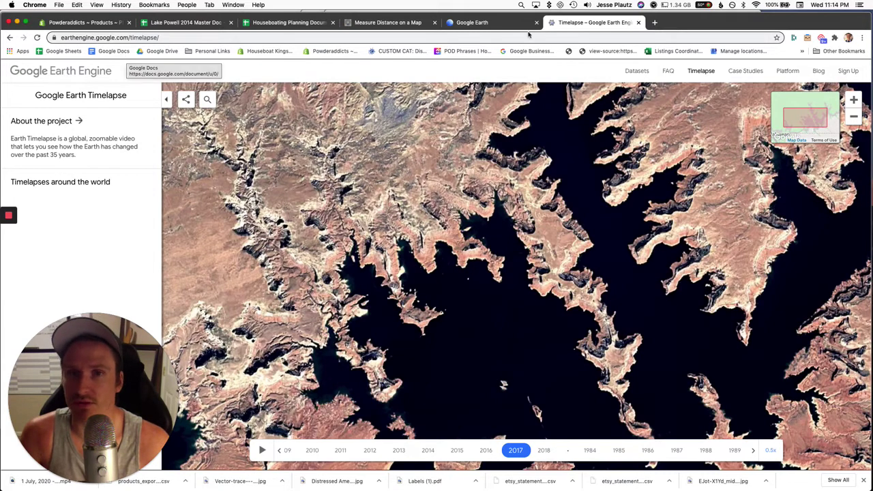
Step: Switch to the Lake Powell 2020 project in Google Earth and examine the shoreline around Gunsight Bay up close
click(486, 25)
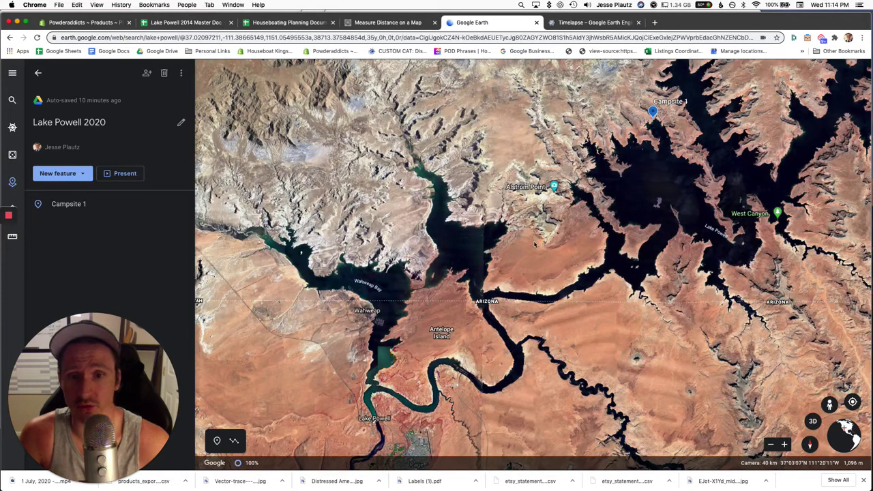
mouse_move(496, 251)
mouse_down()
mouse_move(454, 254)
mouse_move(506, 270)
mouse_move(491, 237)
mouse_up()
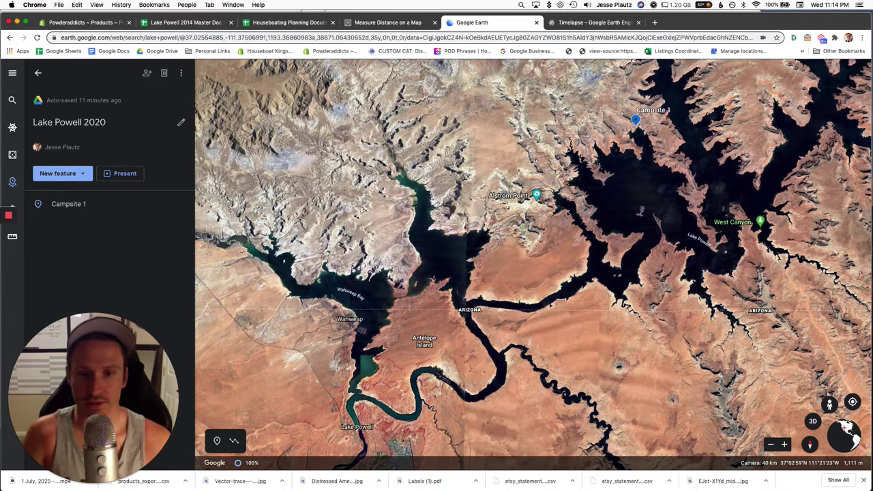
scroll(578, 204, up, 3)
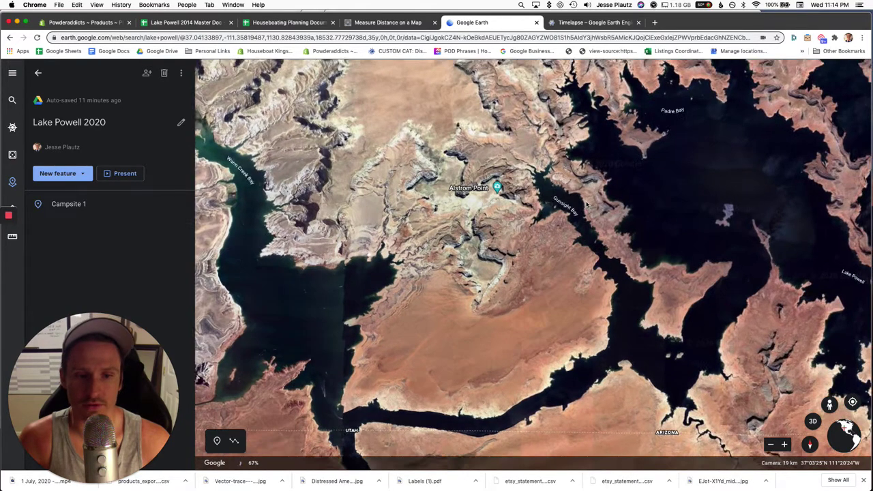
scroll(594, 202, up, 3)
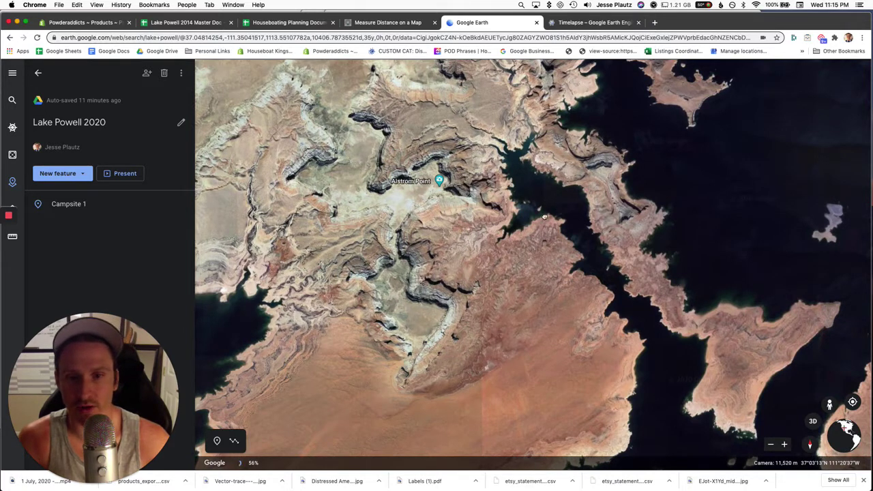
drag(597, 199, 567, 223)
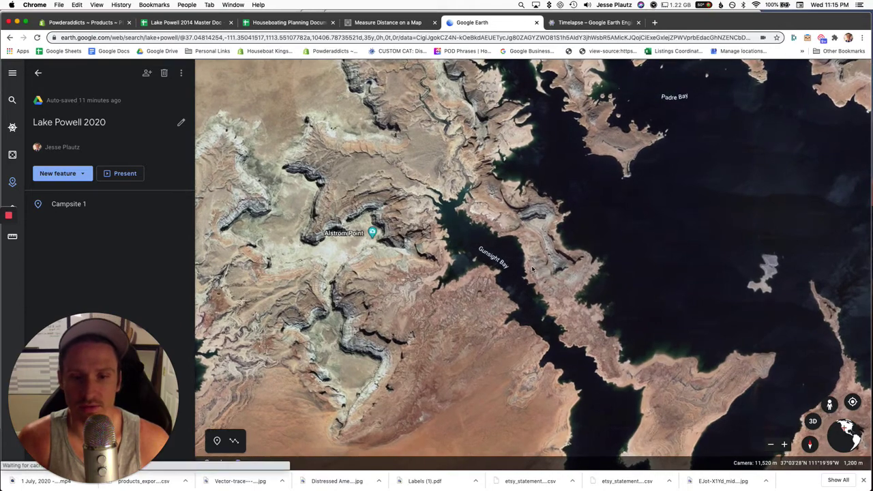
scroll(528, 268, up, 3)
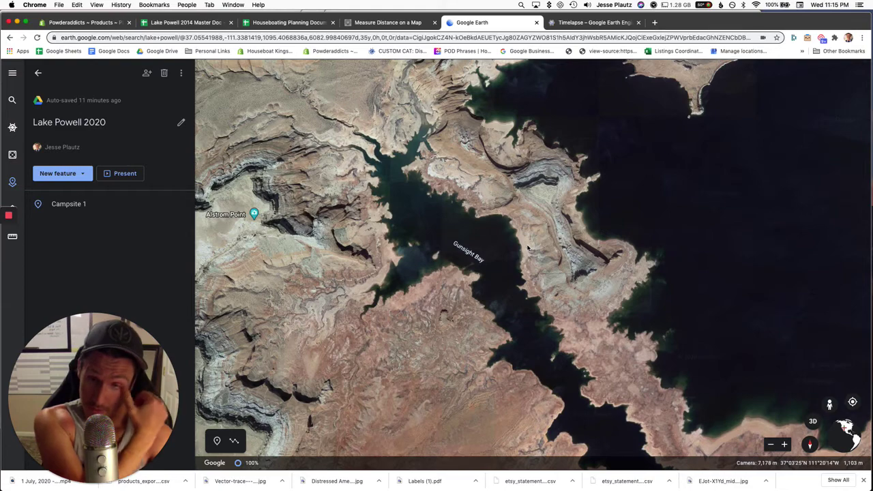
scroll(527, 247, up, 5)
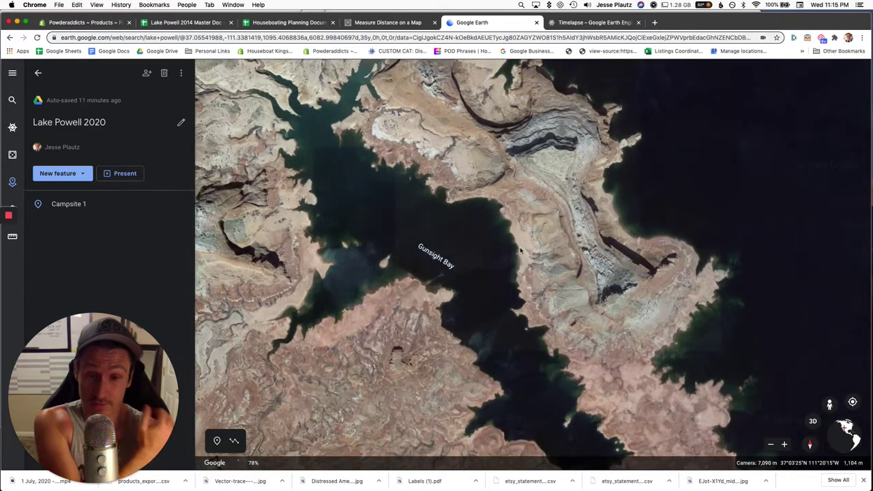
scroll(518, 252, up, 2)
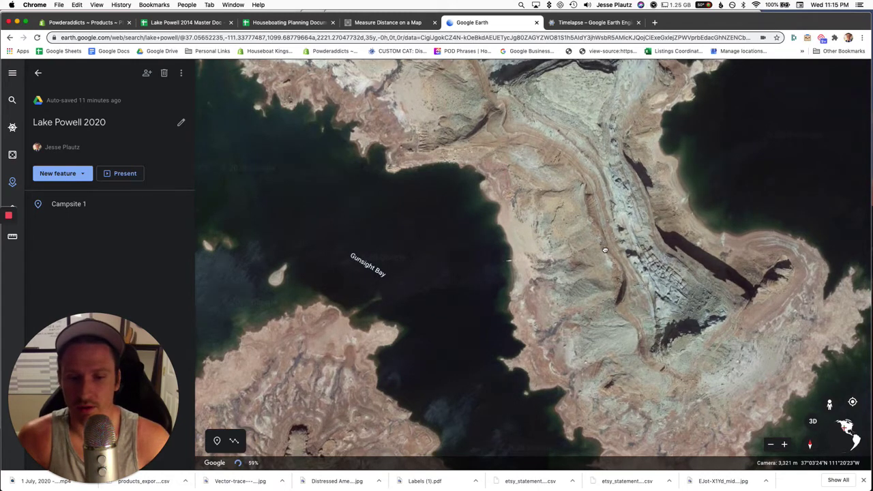
drag(576, 250, 597, 249)
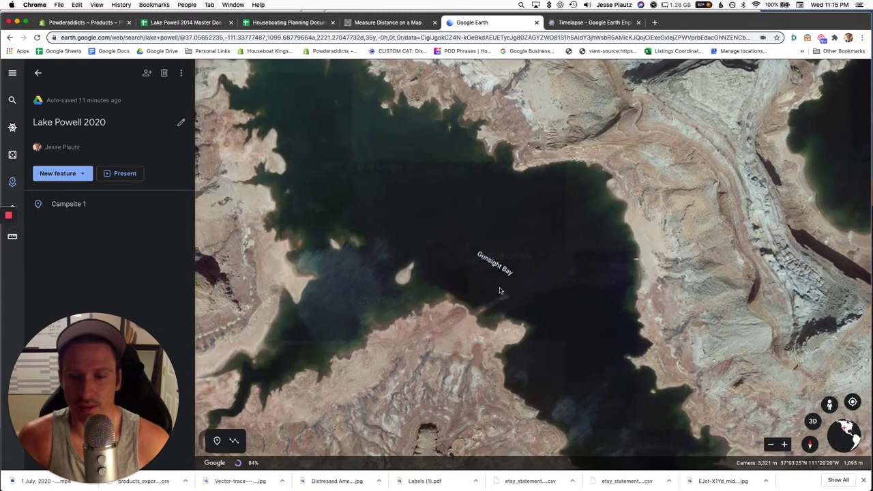
Step: Locate Wahweap at the southwestern end of the lake and inspect its marina and the surrounding Wahweap Bay
scroll(499, 288, down, 5)
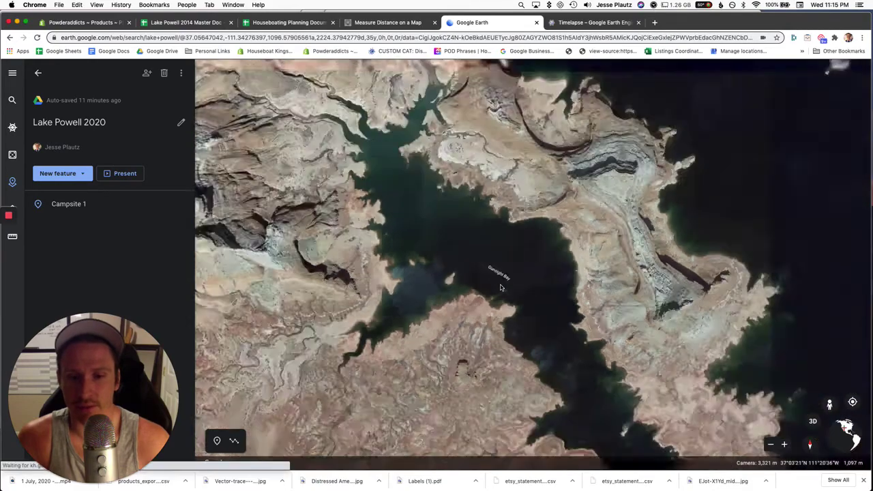
scroll(500, 287, down, 5)
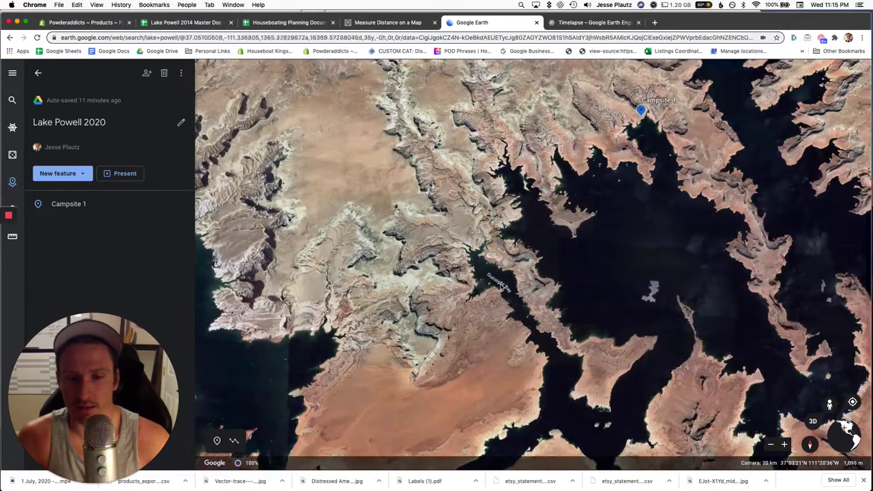
scroll(466, 327, down, 3)
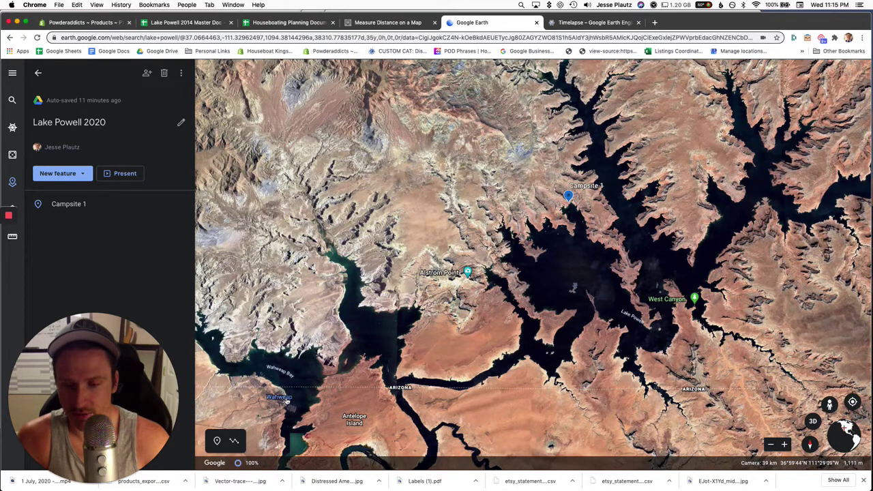
drag(332, 384, 373, 361)
scroll(373, 351, up, 4)
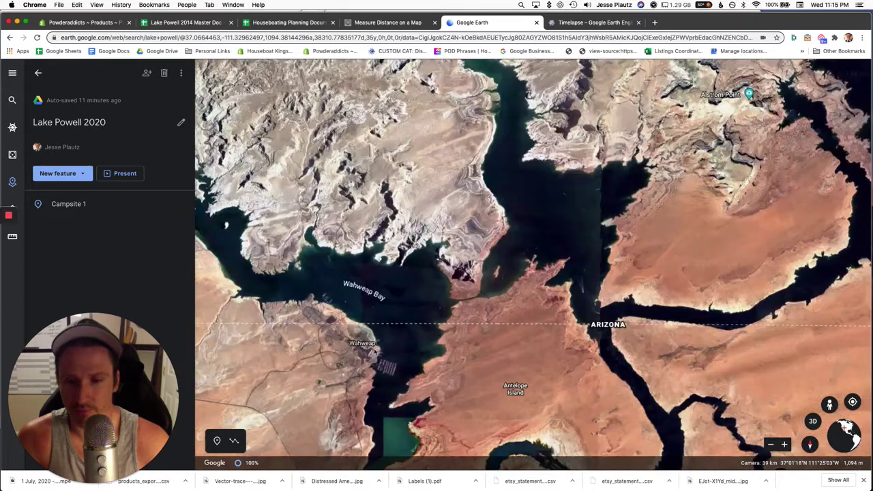
scroll(373, 350, up, 5)
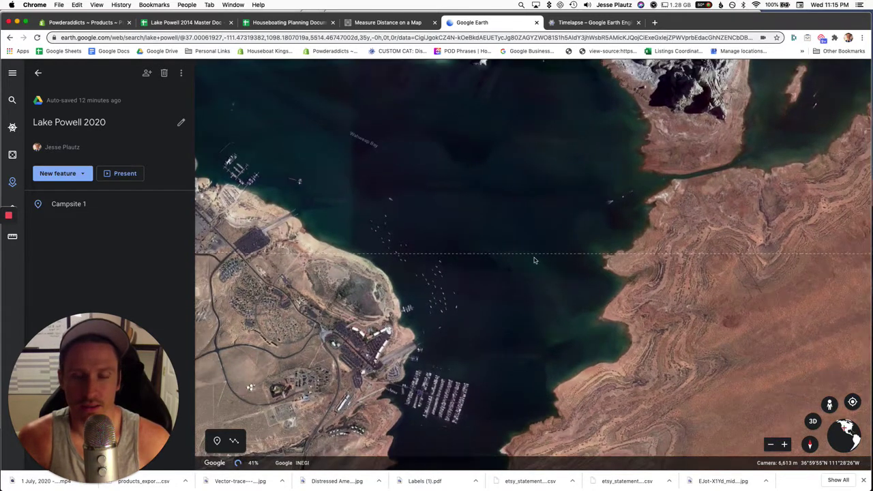
scroll(534, 260, down, 3)
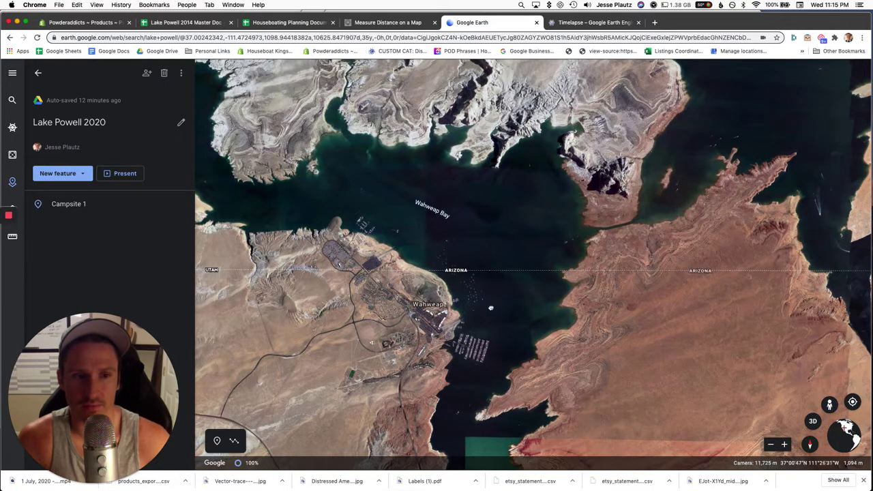
Step: Trace the water route from Wahweap Bay past Antelope Island and through the narrow channel northeast to Padre Bay
drag(490, 307, 410, 352)
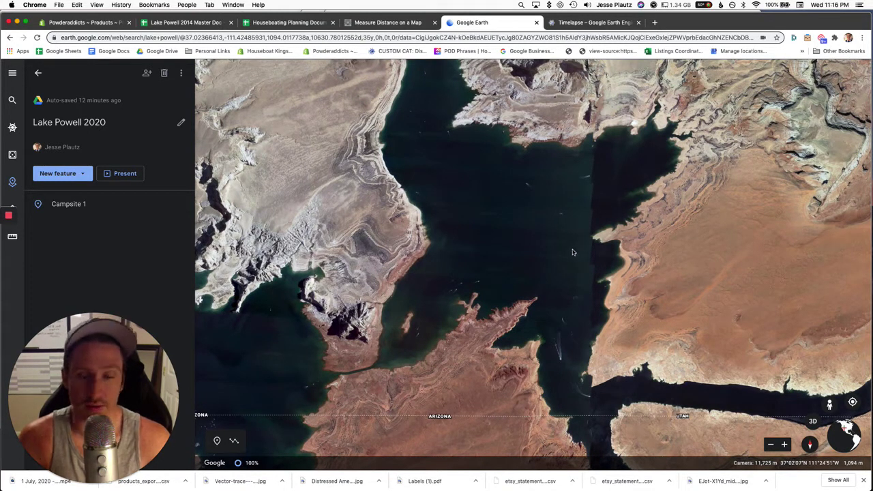
drag(552, 268, 447, 111)
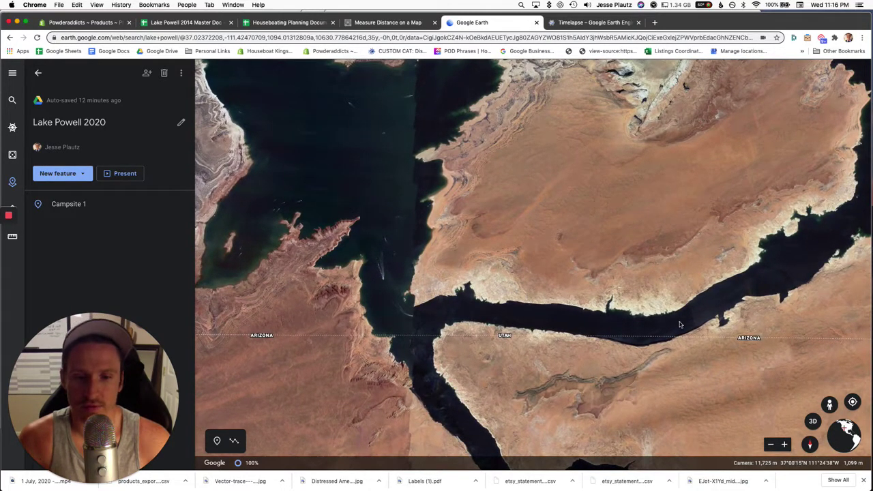
drag(472, 326, 414, 347)
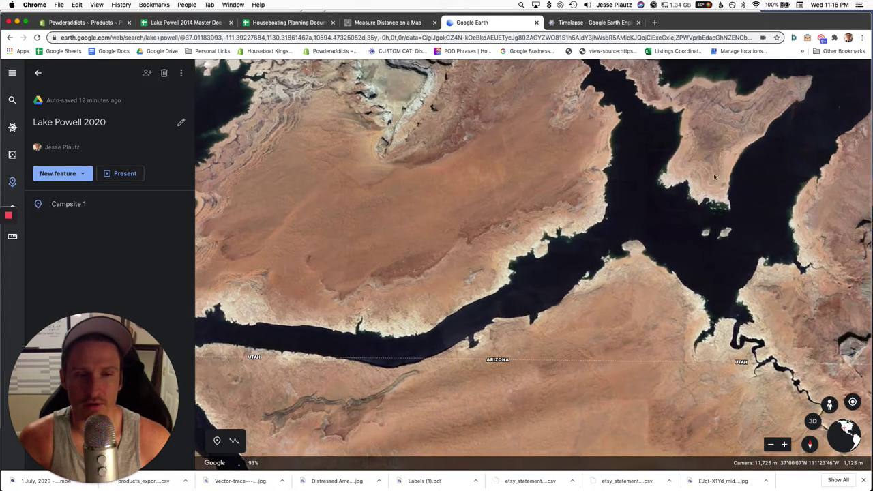
drag(720, 161, 533, 376)
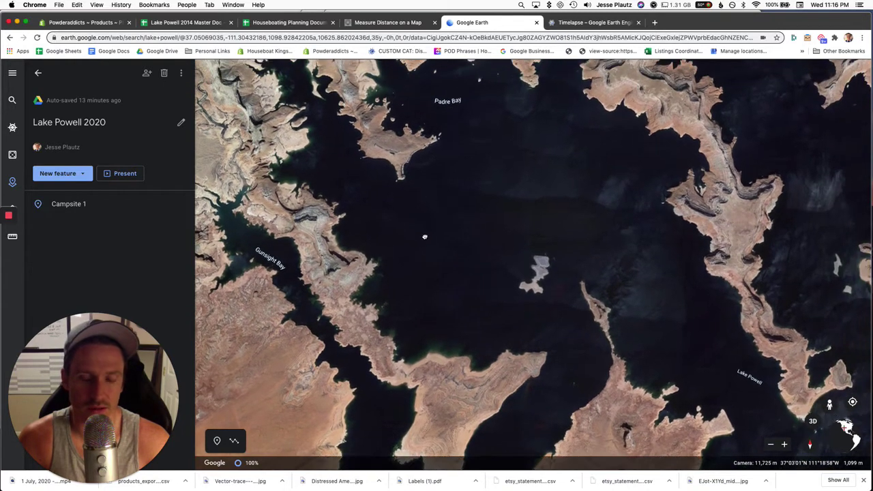
Step: Examine up close the Padre Bay shoreline of the peninsula just east of Gunsight Bay
drag(418, 223, 391, 198)
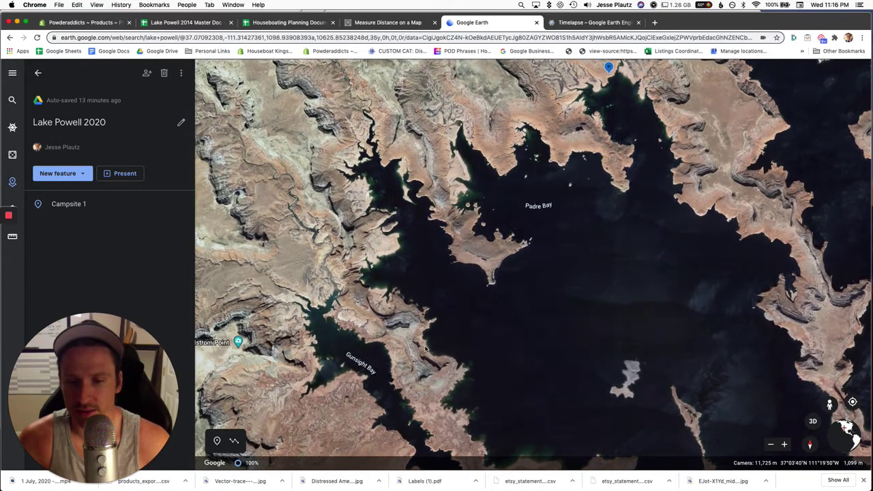
scroll(426, 346, up, 3)
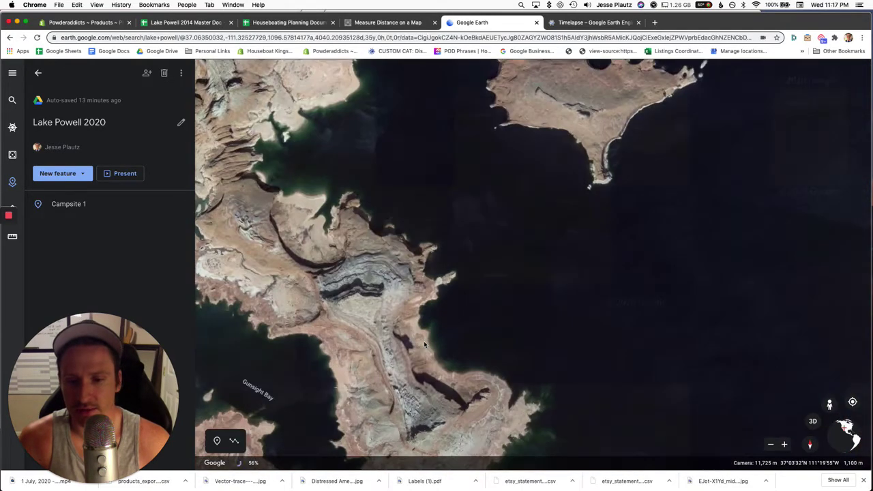
scroll(423, 342, up, 2)
scroll(423, 343, up, 2)
scroll(423, 341, up, 2)
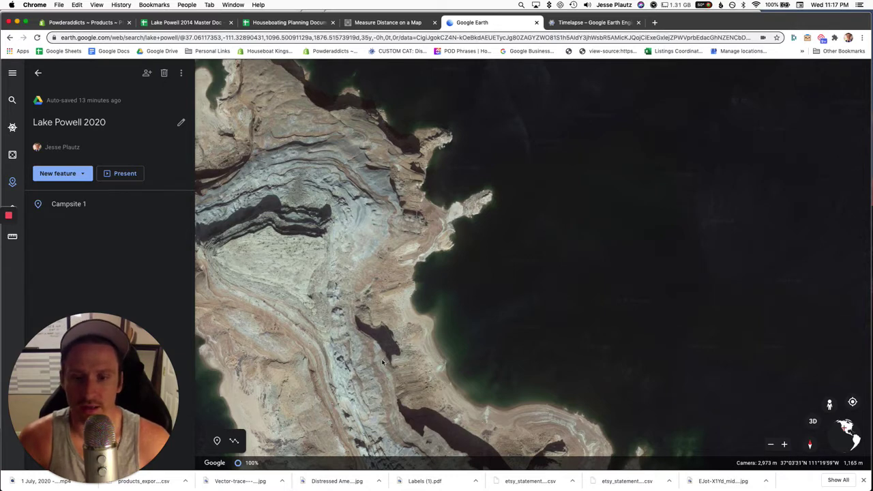
scroll(400, 349, down, 3)
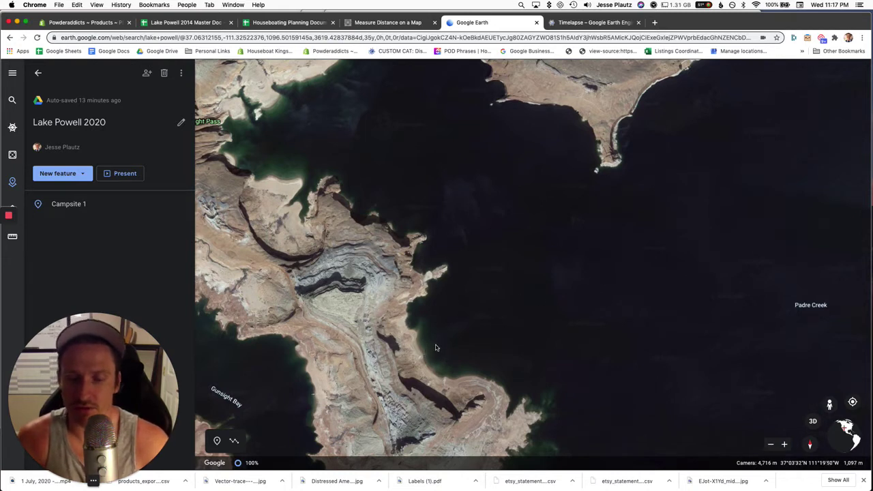
scroll(439, 347, down, 5)
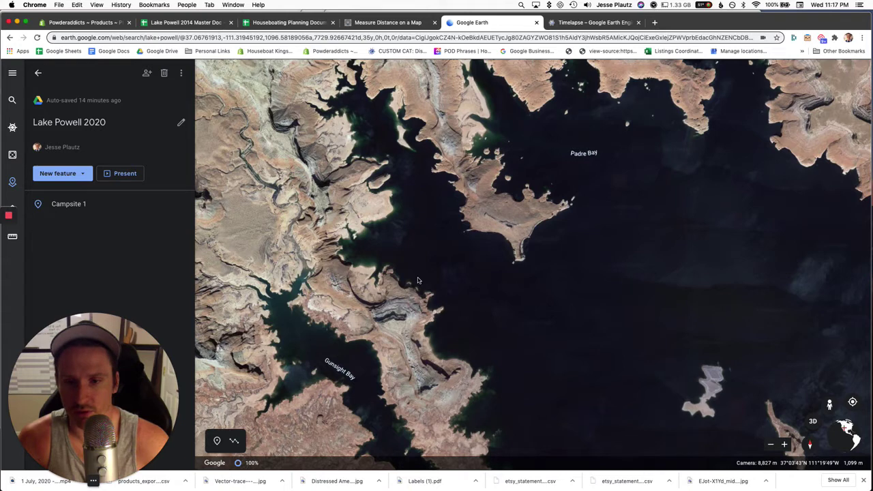
Step: Survey Padre Bay from the Gunsight peninsula north to Campsite 1 and back south to the small mid-bay island
drag(444, 244, 470, 241)
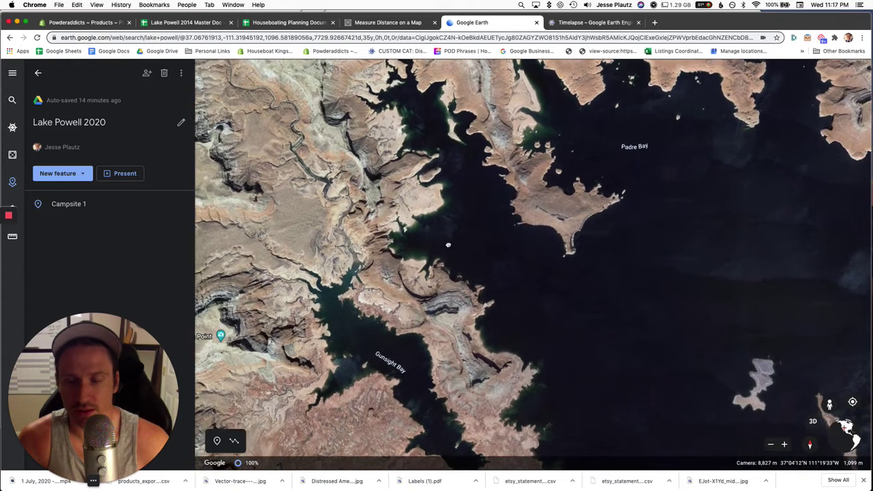
drag(413, 230, 401, 232)
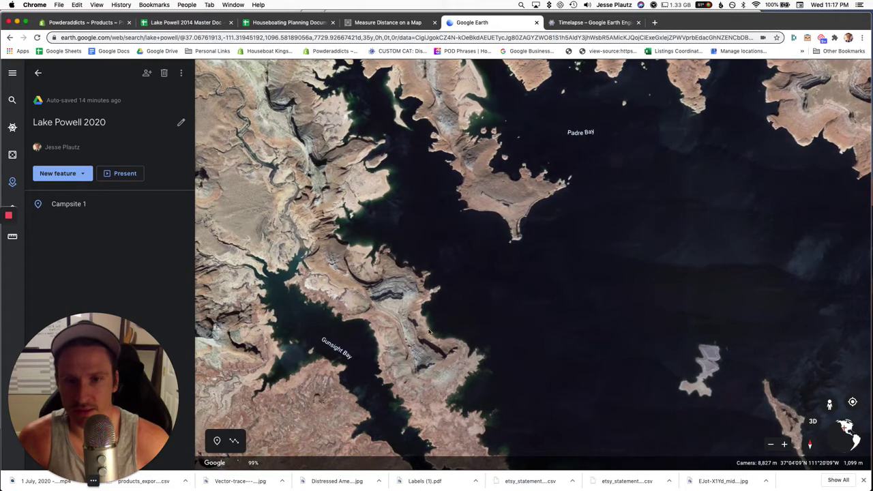
drag(505, 324, 503, 347)
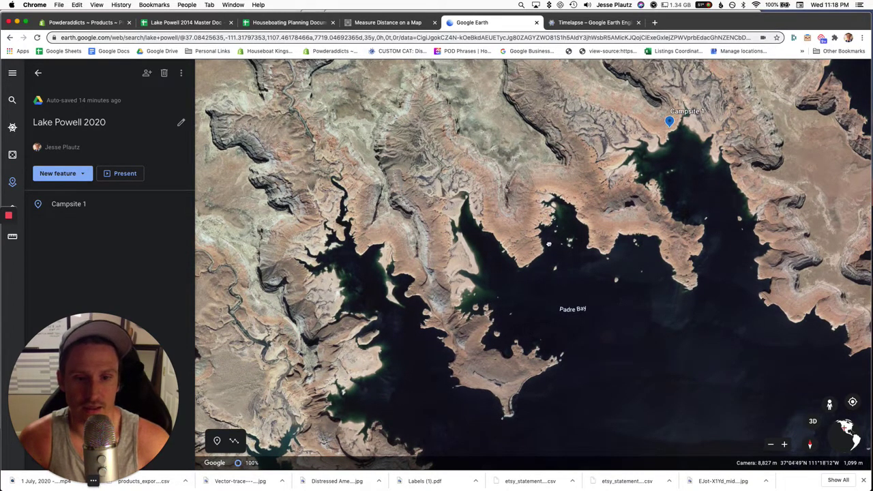
drag(625, 281, 500, 180)
drag(557, 195, 627, 186)
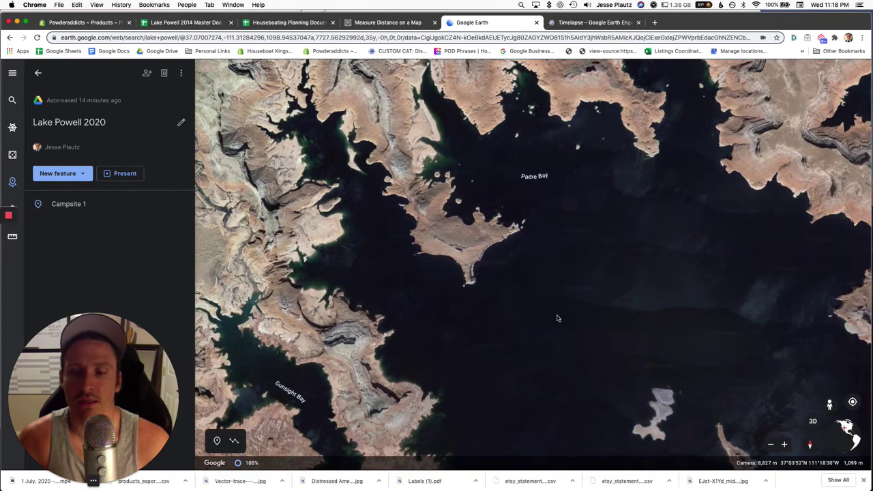
drag(593, 374, 440, 189)
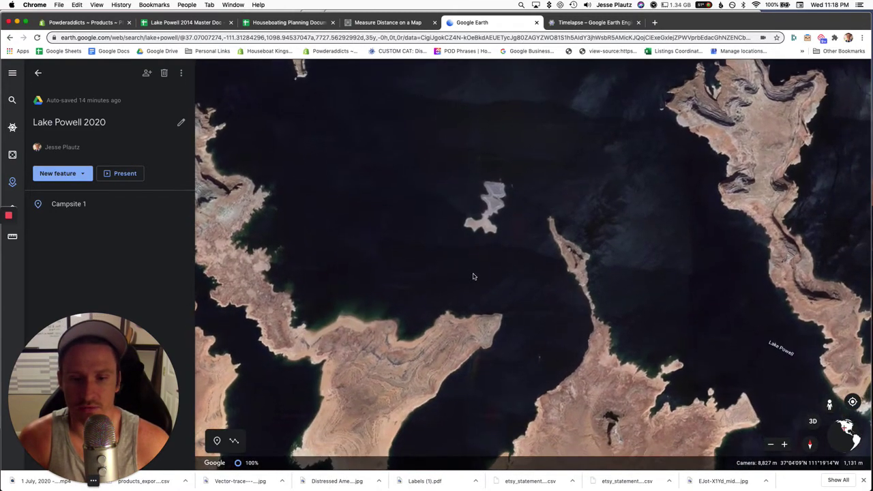
Step: Inspect the main channel and its shores between Padre Bay and West Canyon
scroll(473, 276, down, 2)
scroll(473, 276, down, 5)
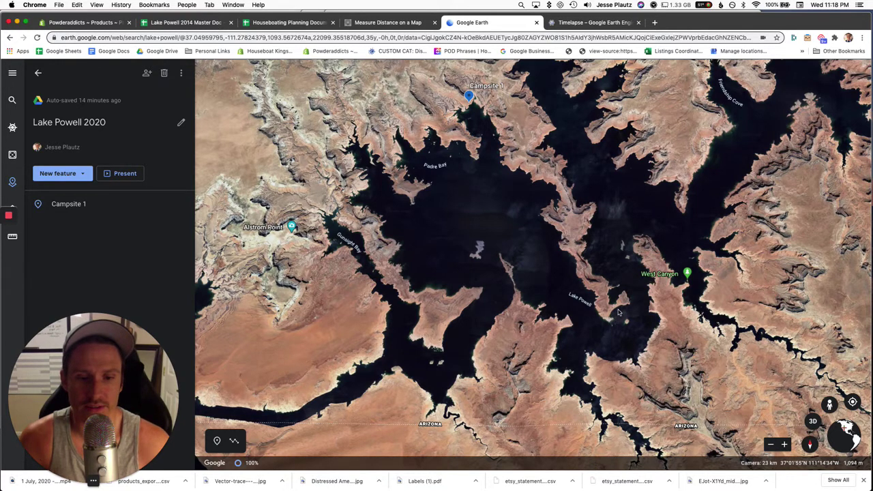
scroll(603, 300, up, 5)
scroll(602, 289, up, 1)
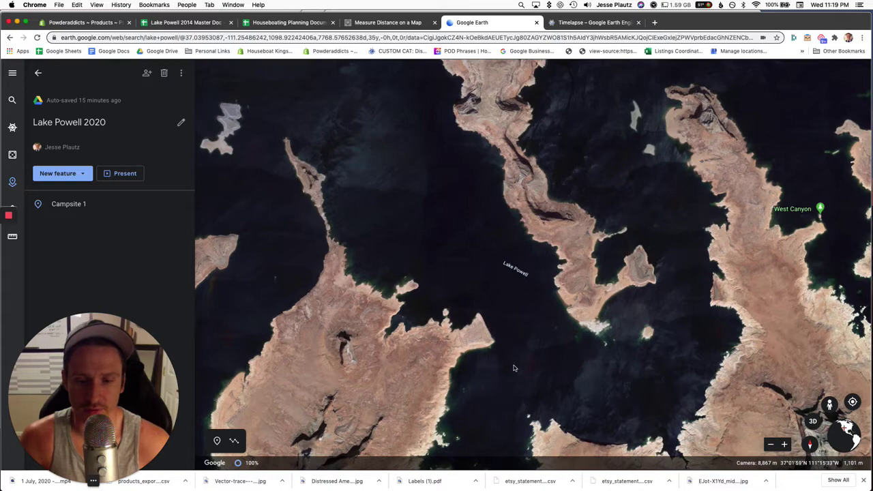
scroll(516, 369, down, 3)
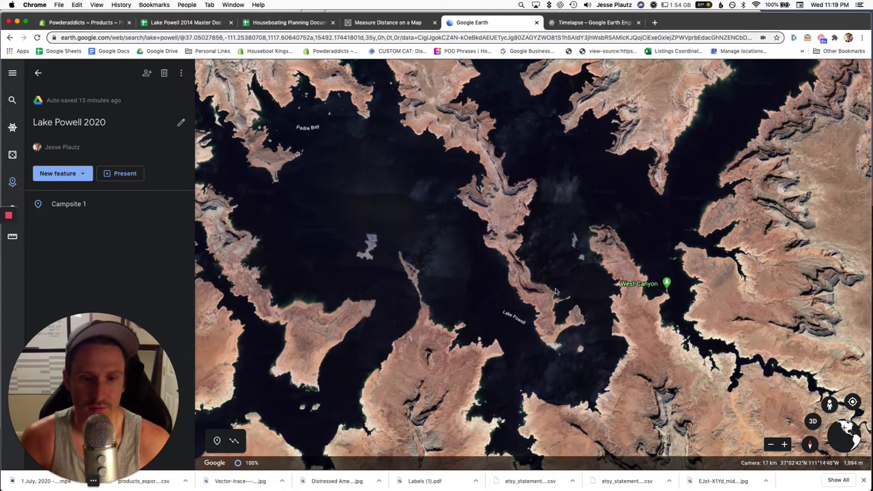
scroll(556, 292, down, 3)
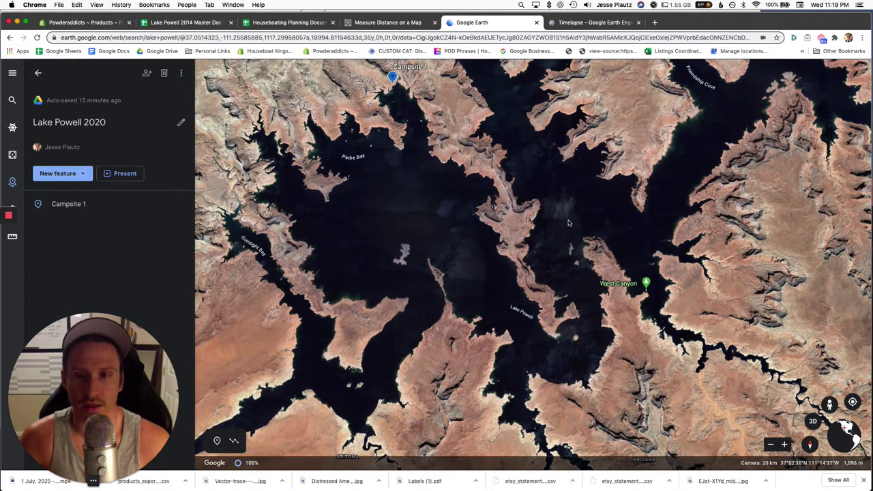
drag(580, 214, 641, 214)
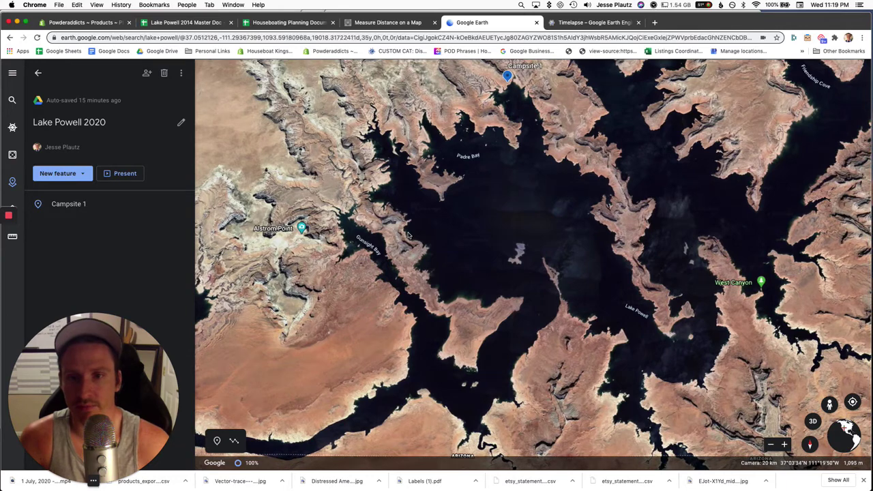
Step: Re-examine the coves and beaches along the ridge separating Gunsight Bay from Padre Bay
scroll(408, 235, up, 3)
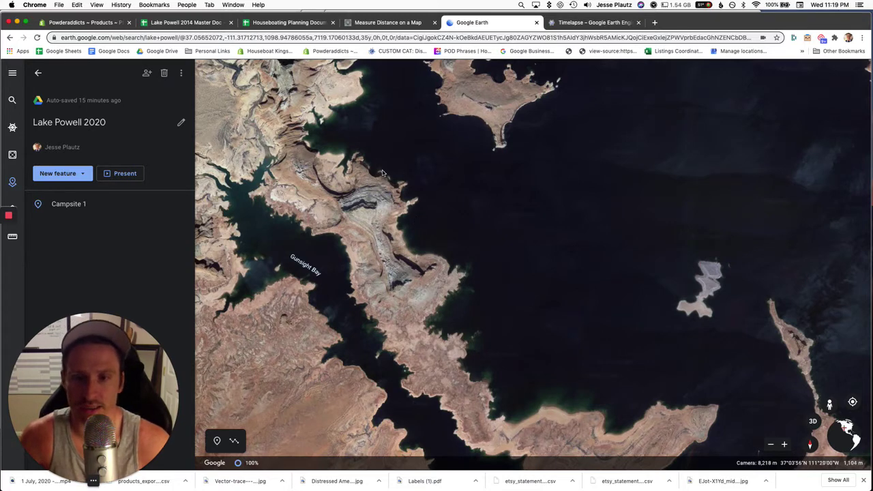
drag(459, 195, 406, 191)
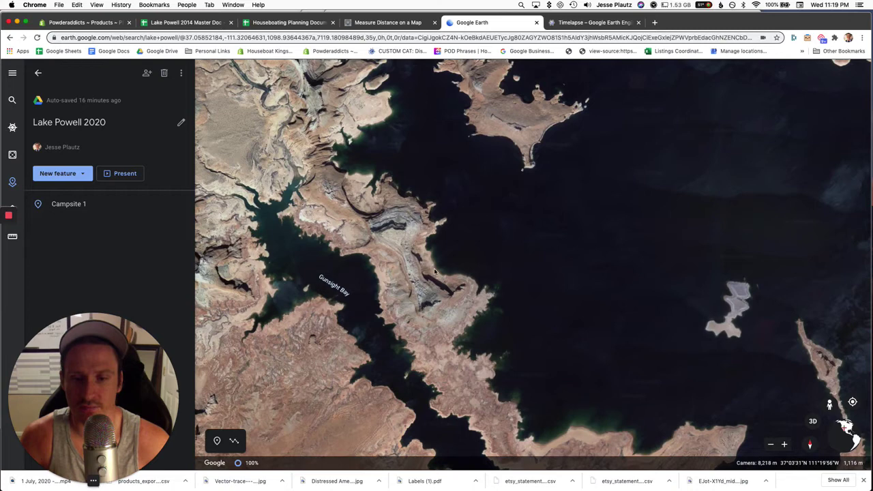
scroll(435, 268, down, 3)
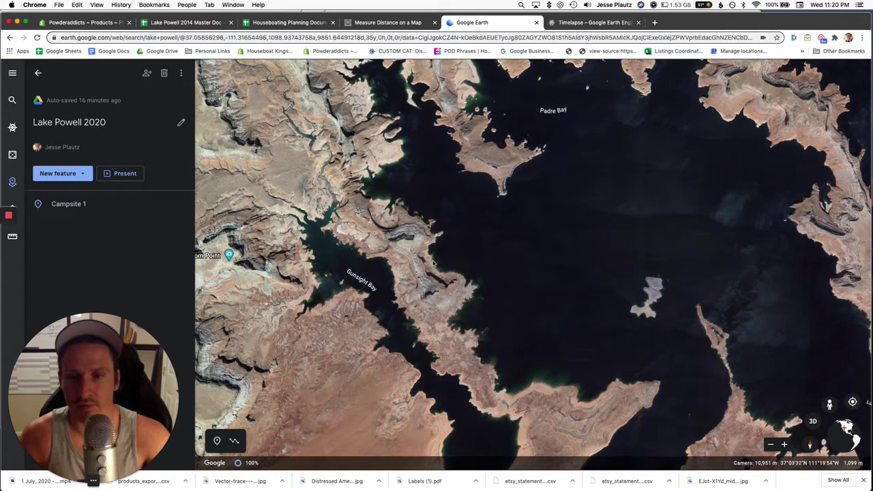
drag(447, 236, 450, 262)
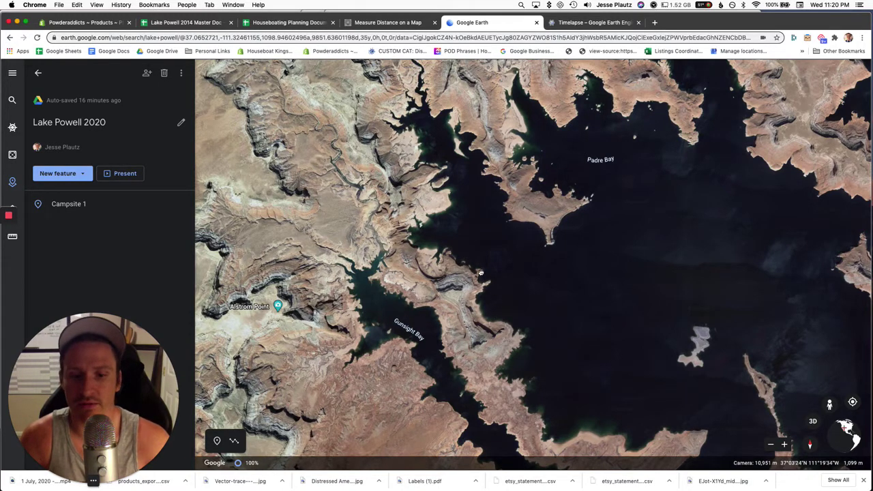
drag(474, 255, 485, 250)
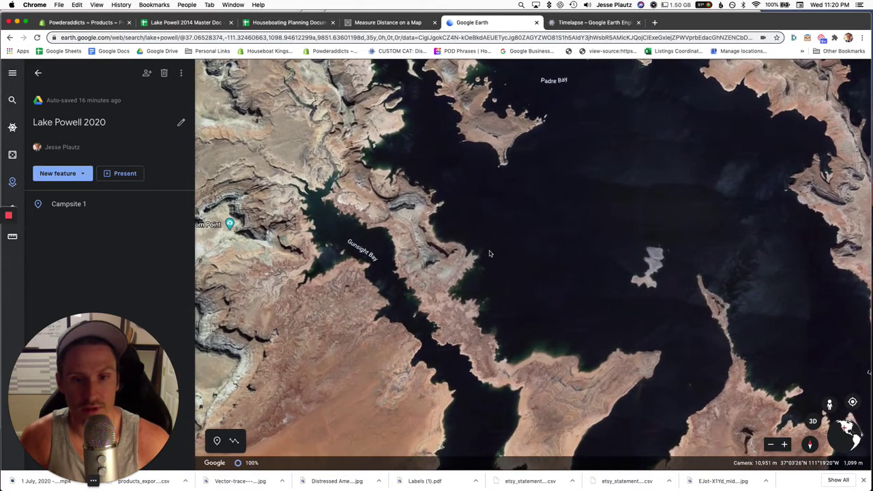
Step: Review the overall lake layout from Wahweap Bay past Padre Bay to the arms beyond West Canyon
scroll(486, 253, down, 3)
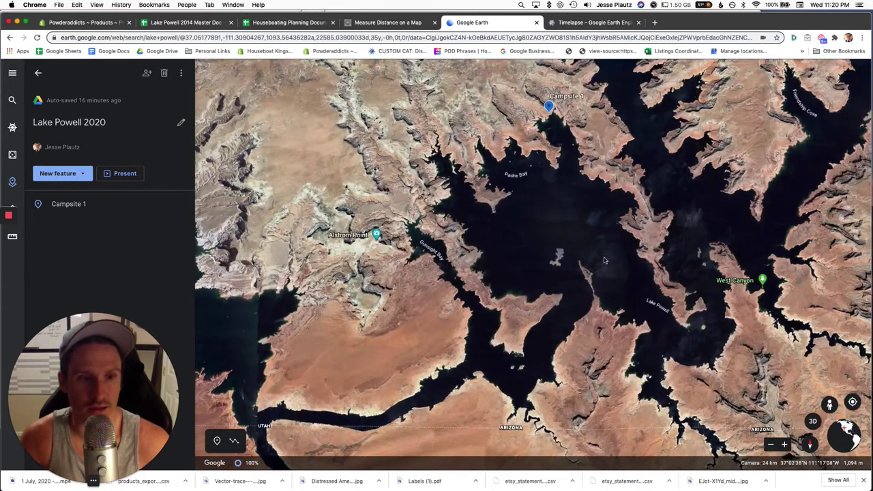
scroll(603, 257, down, 3)
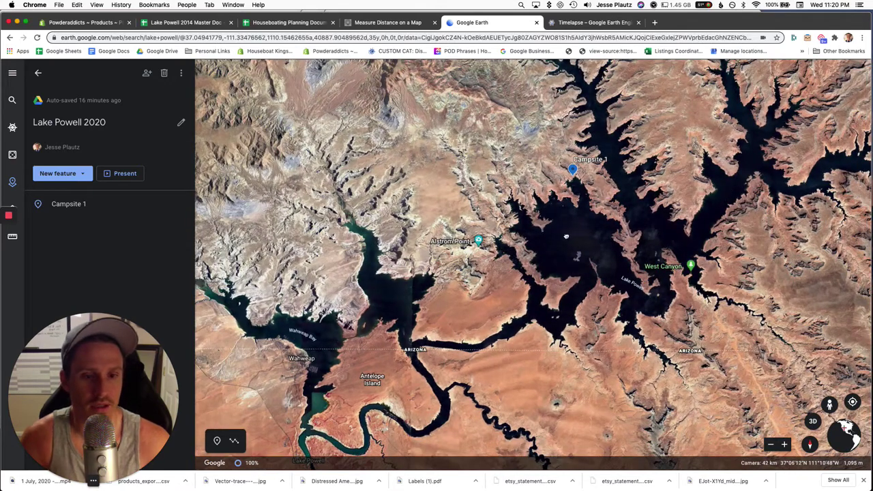
drag(790, 182, 679, 209)
drag(744, 203, 677, 219)
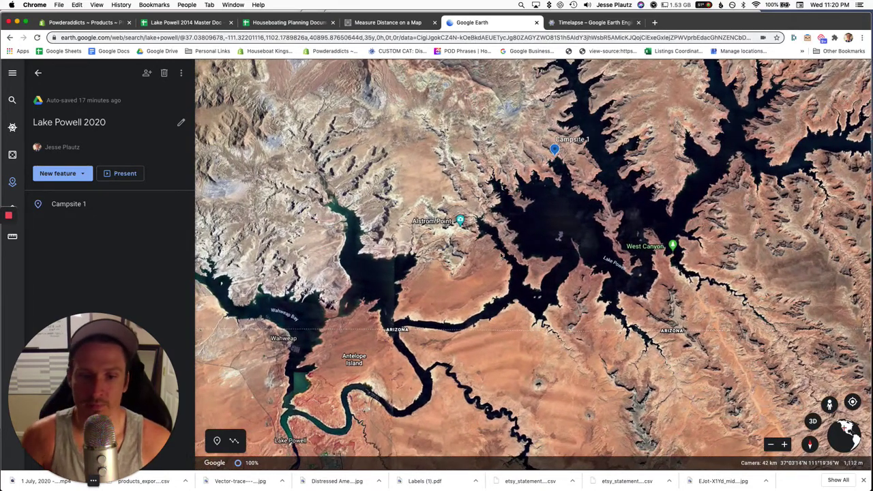
Step: Inspect Gunsight Bay from its southern entrance to its head near Alstrom Point and across the ridge to Padre Bay
scroll(517, 290, up, 5)
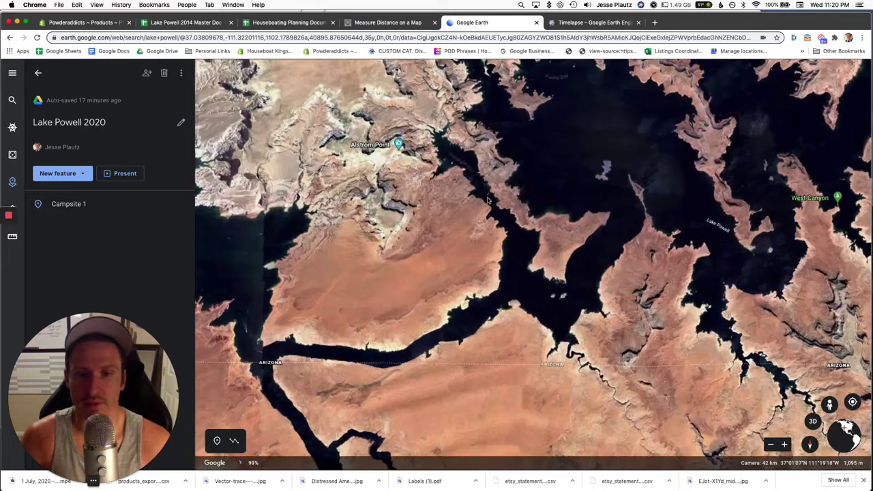
scroll(477, 215, up, 5)
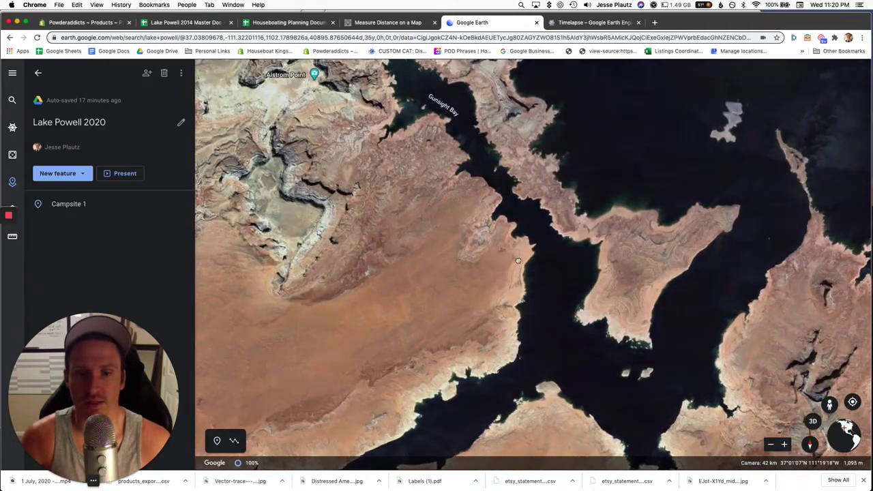
drag(532, 302, 559, 358)
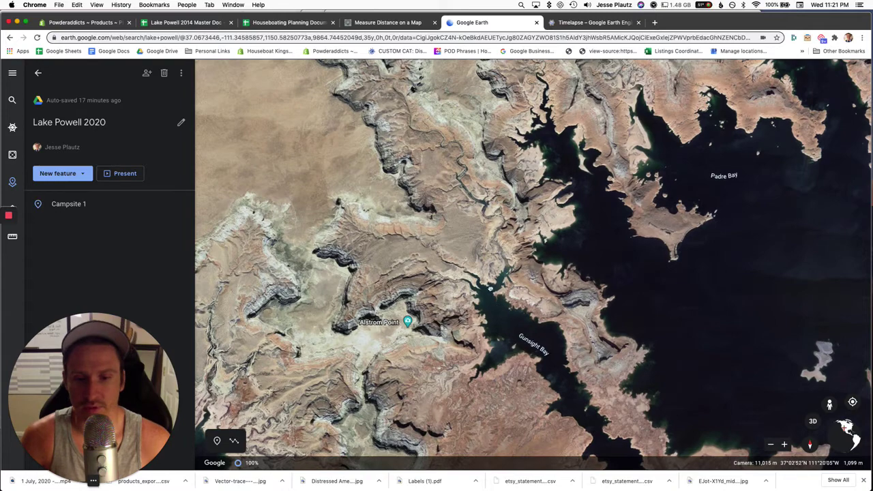
drag(484, 278, 400, 177)
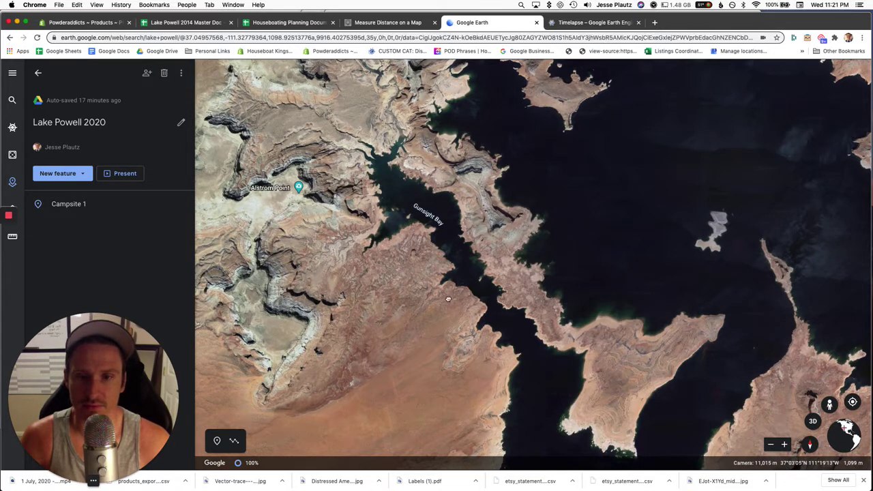
drag(481, 123, 409, 189)
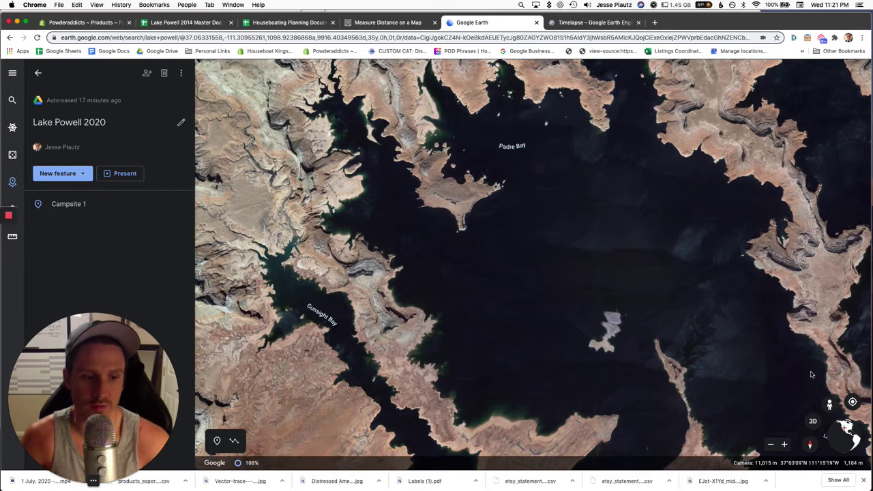
Step: Follow Padre Bay north from the mid-bay island to Campsite 1 and inspect the shoreline around that cove up close
drag(581, 227, 579, 224)
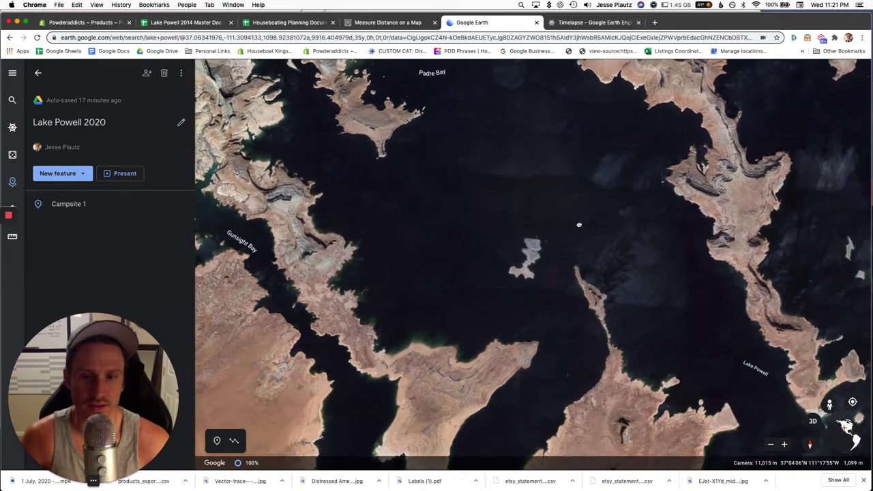
drag(646, 305, 714, 396)
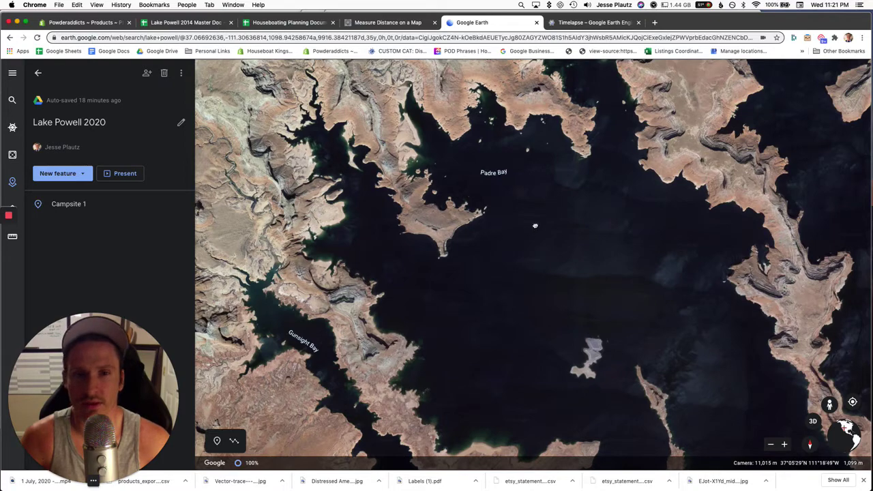
drag(529, 266, 529, 272)
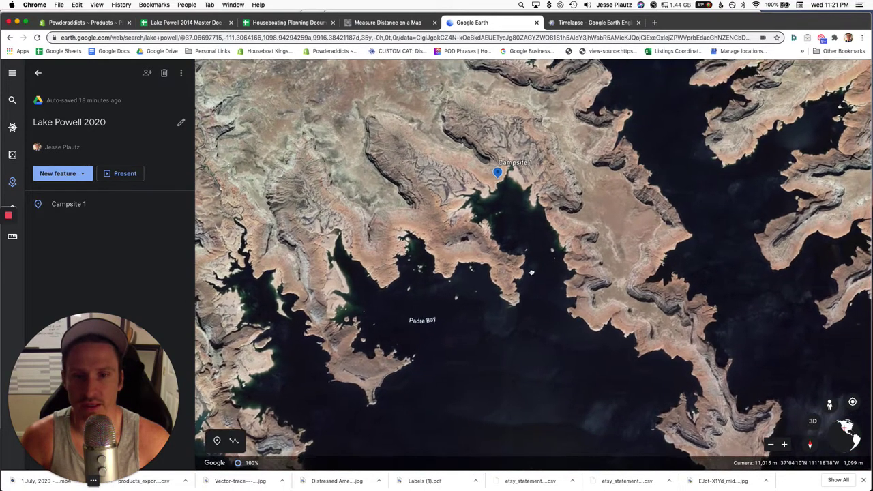
mouse_move(534, 263)
mouse_down()
mouse_move(538, 252)
mouse_move(505, 235)
mouse_up()
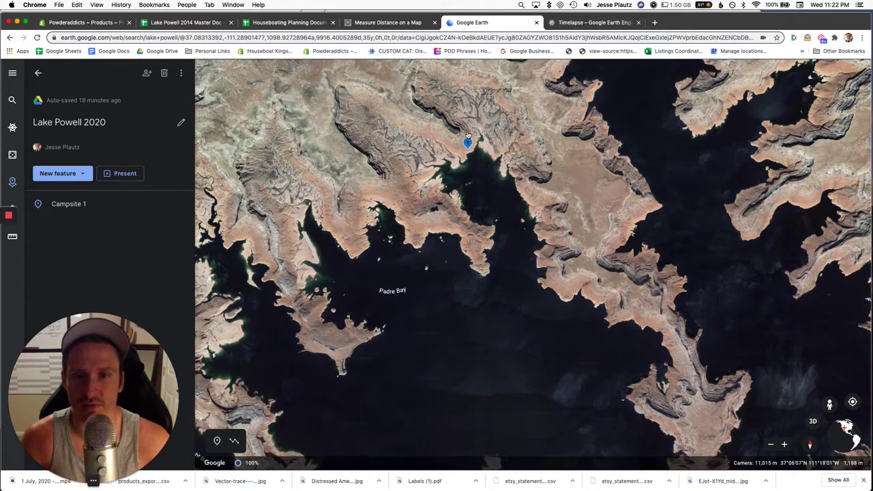
drag(461, 214, 447, 253)
scroll(451, 167, up, 2)
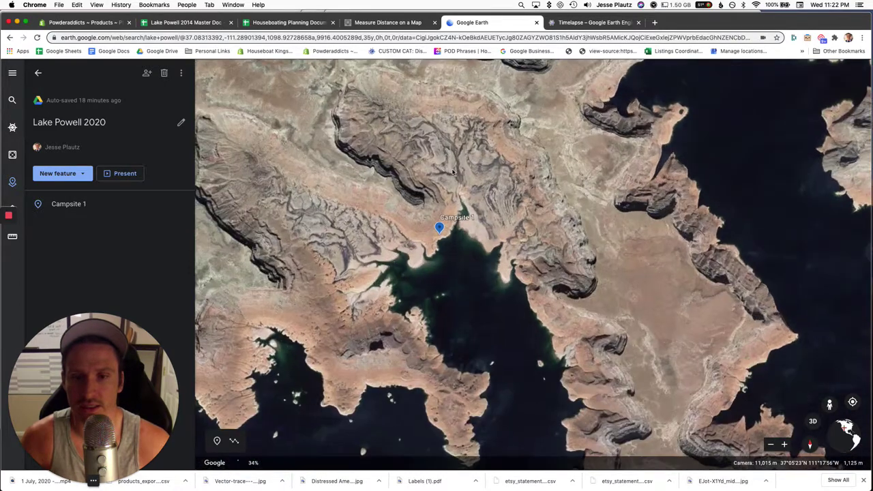
scroll(451, 190, up, 2)
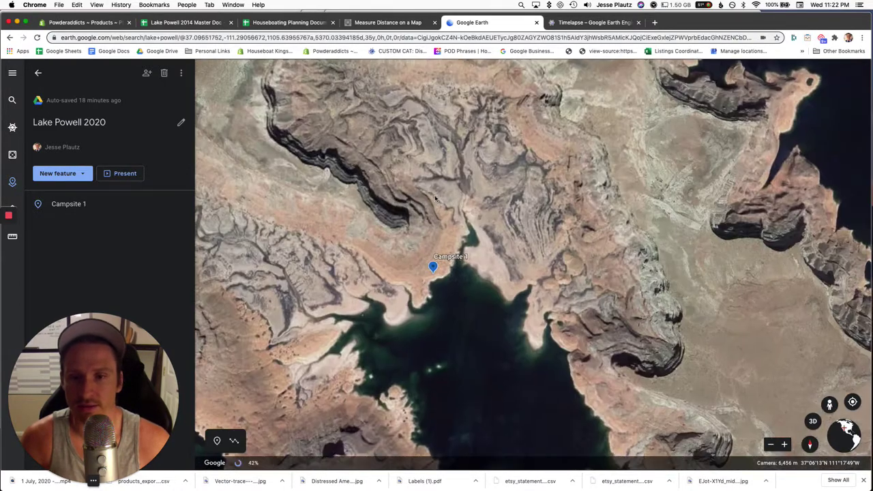
scroll(416, 162, up, 2)
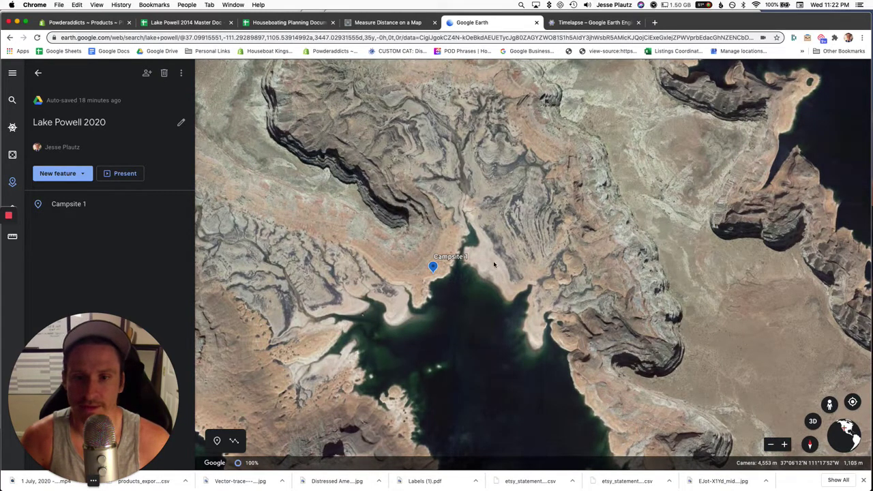
Step: Review the lake layout around Campsite 1, from Padre Bay to West Canyon and north toward Friendship Cove
scroll(499, 272, down, 3)
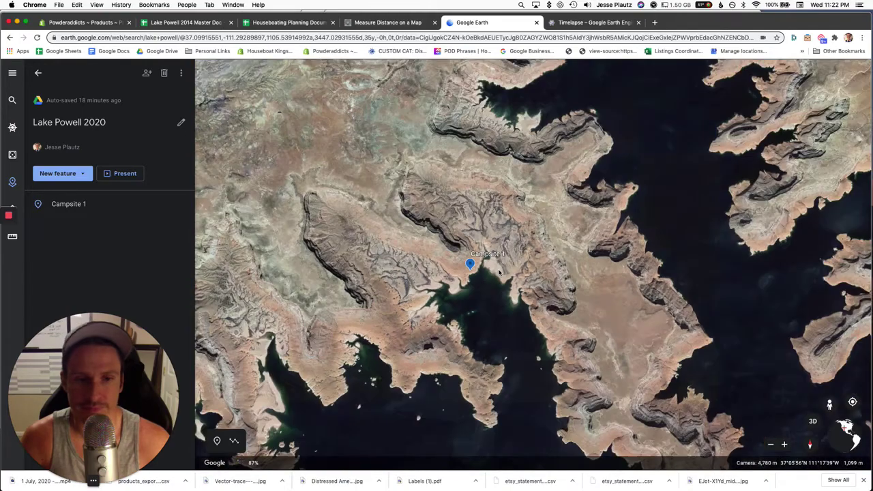
scroll(499, 273, down, 5)
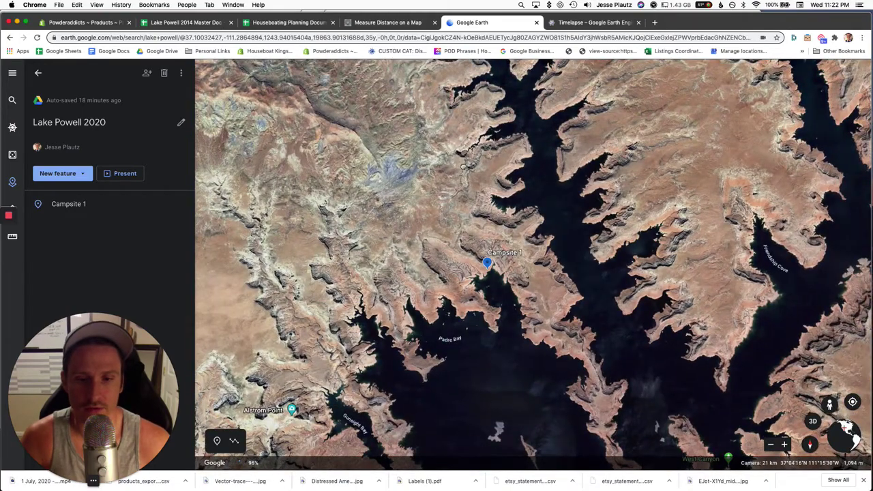
drag(463, 167, 398, 85)
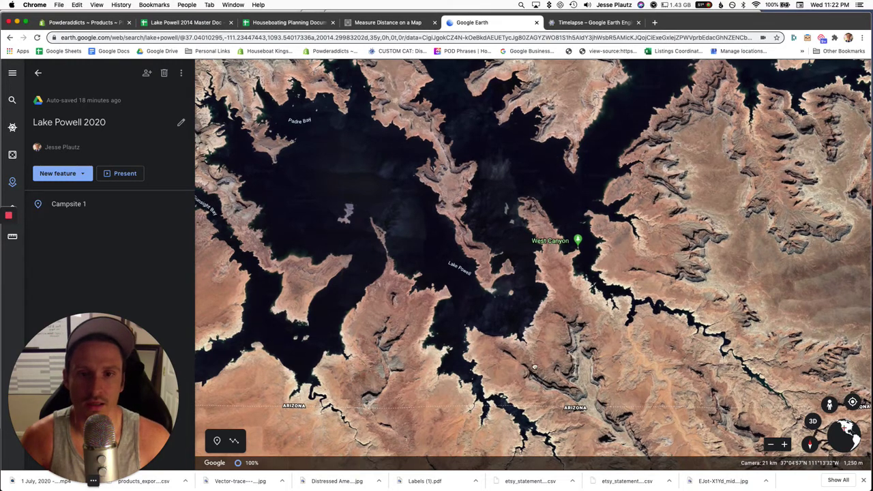
drag(533, 388, 530, 455)
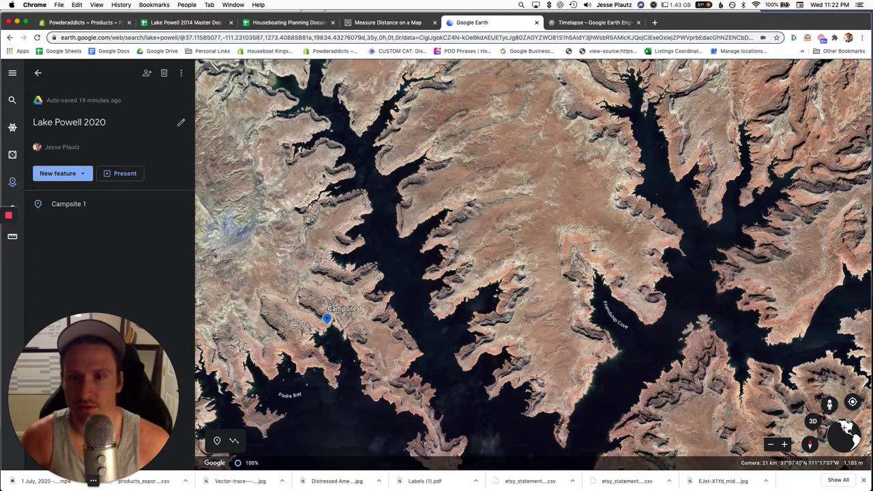
Step: Inspect the lake arm north-east of Campsite 1, following its side coves up to Croton Canyon and back
scroll(326, 201, up, 3)
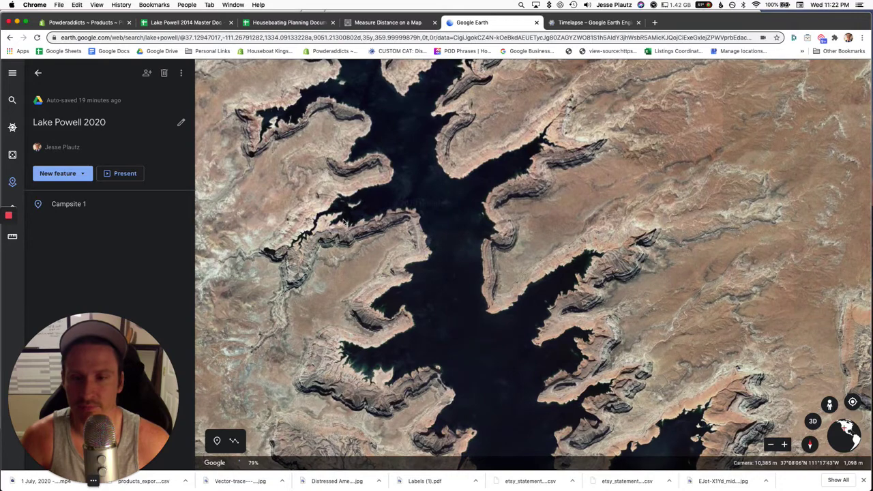
scroll(344, 222, up, 3)
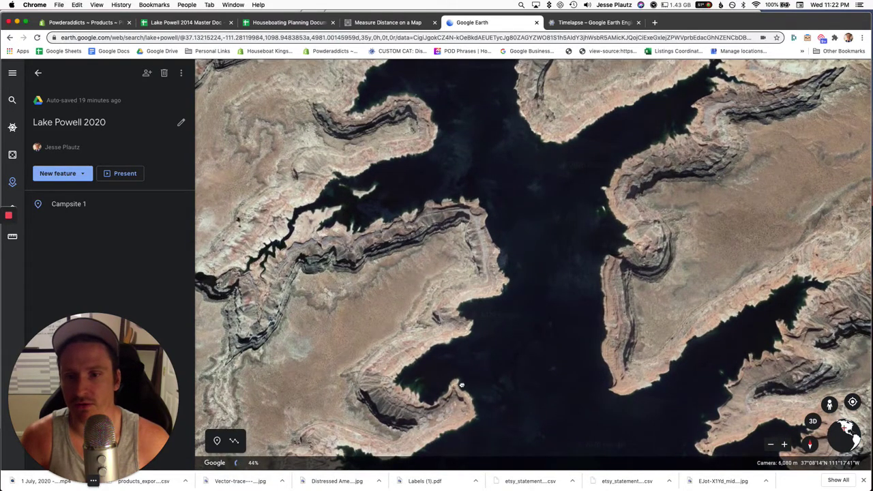
drag(475, 386, 468, 357)
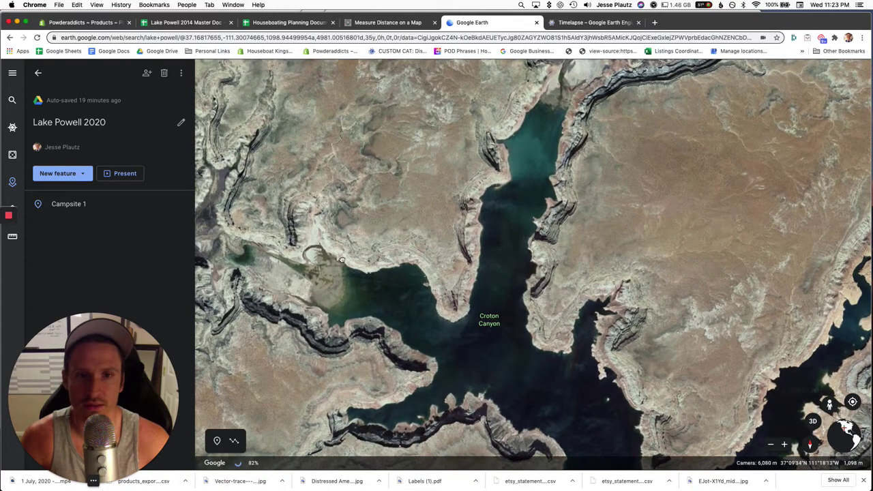
drag(294, 195, 278, 189)
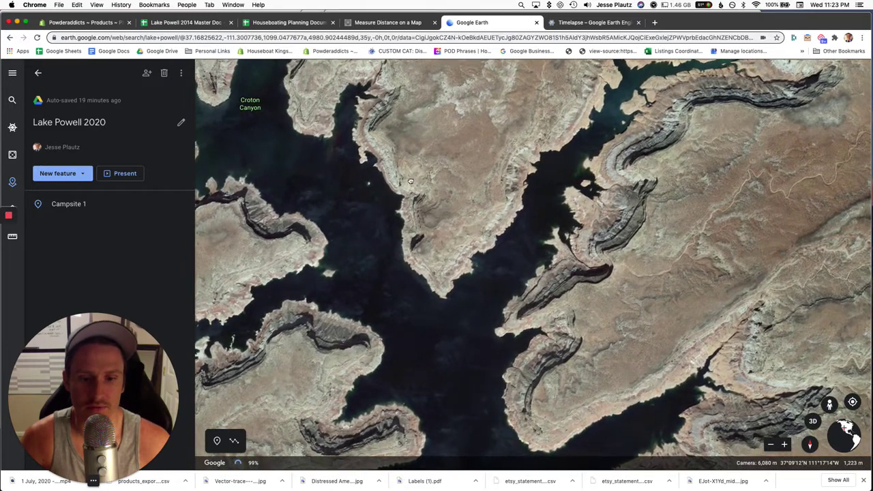
drag(399, 161, 368, 129)
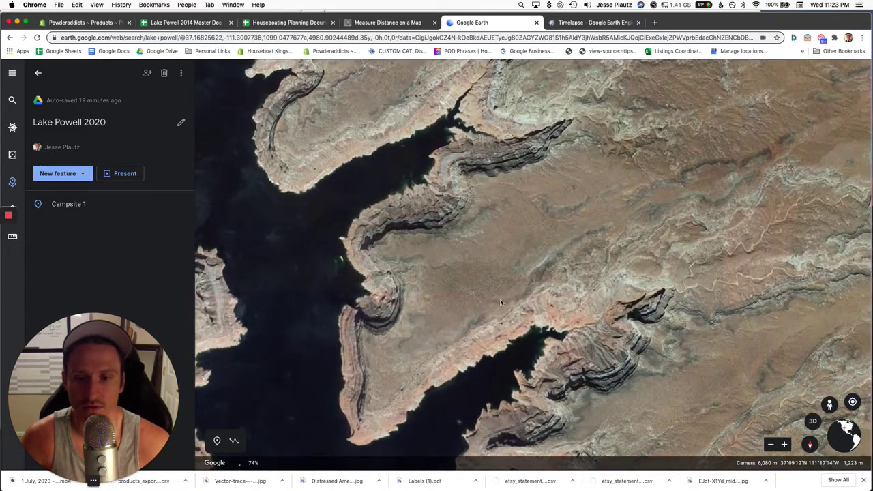
scroll(548, 364, down, 5)
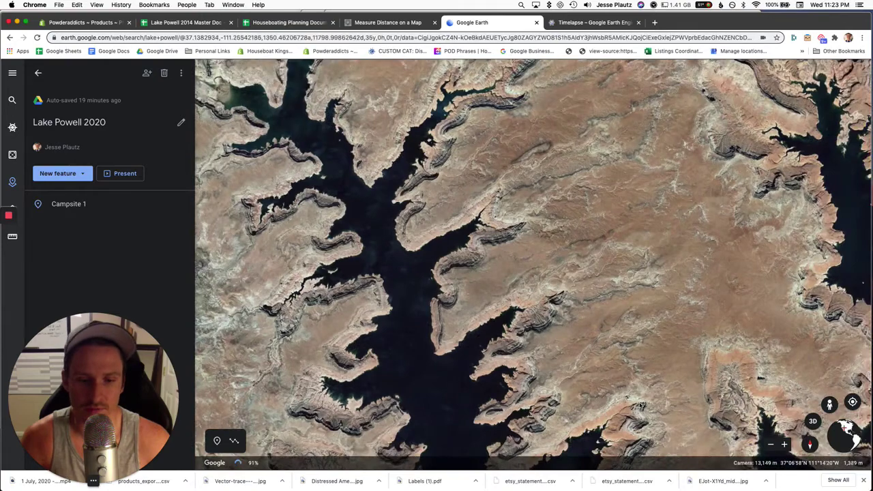
scroll(694, 356, down, 2)
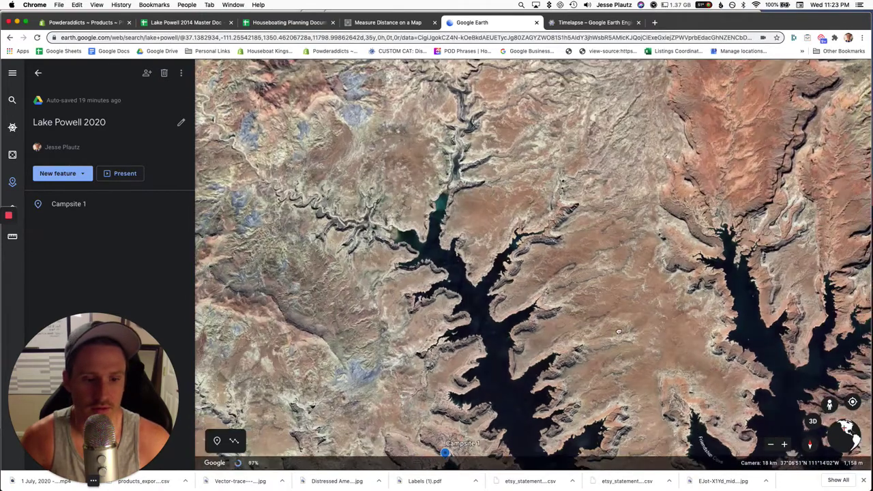
Step: Examine the arm north of Friendship Cove up to the head of Rock Creek Bay, including its western side cove up close
scroll(618, 332, down, 1)
drag(493, 223, 486, 210)
drag(640, 351, 466, 255)
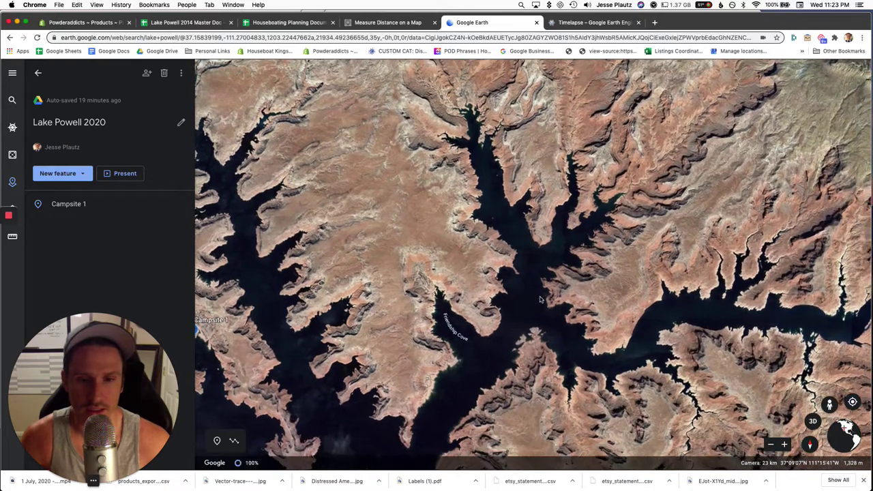
scroll(511, 236, up, 3)
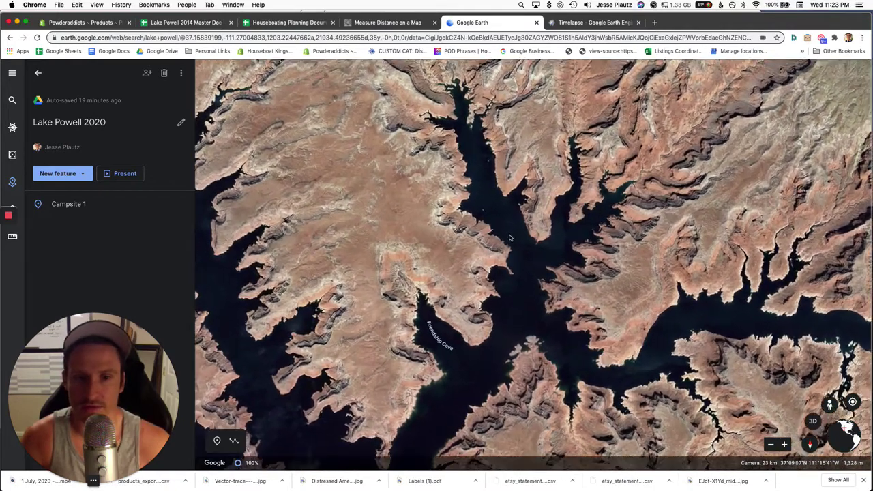
scroll(505, 228, up, 2)
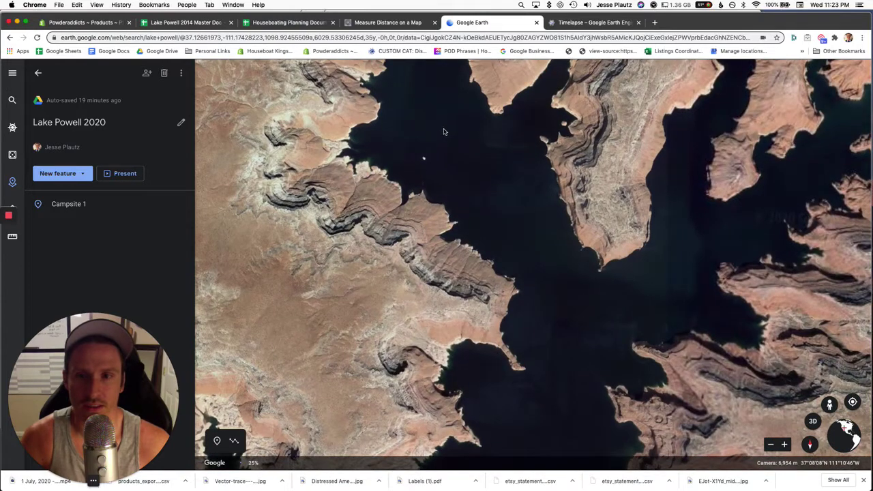
drag(530, 423, 510, 282)
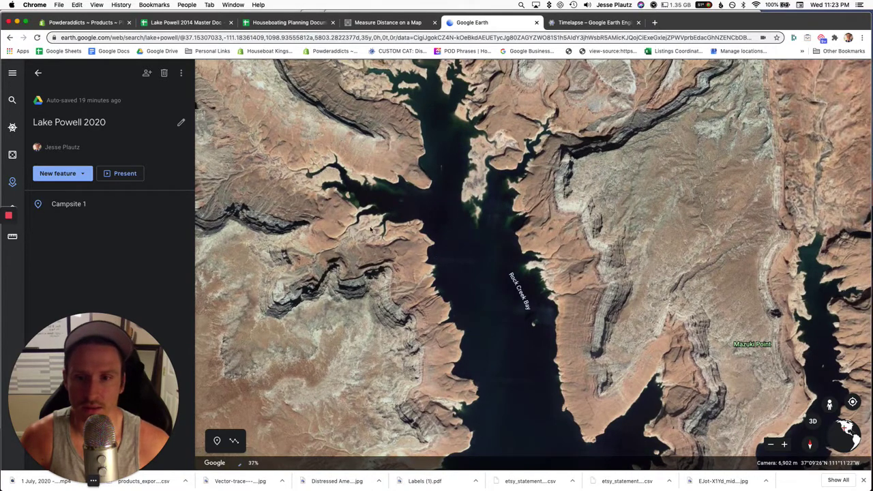
drag(370, 194, 392, 269)
scroll(392, 269, up, 5)
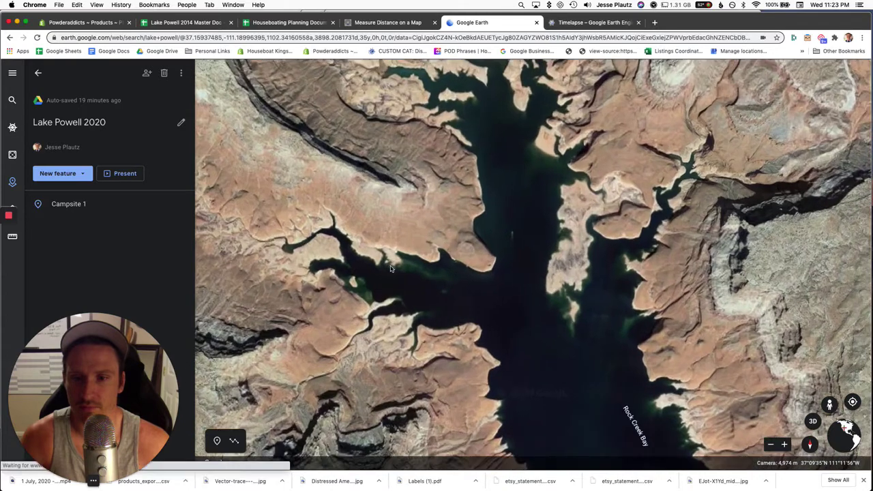
scroll(389, 275, up, 3)
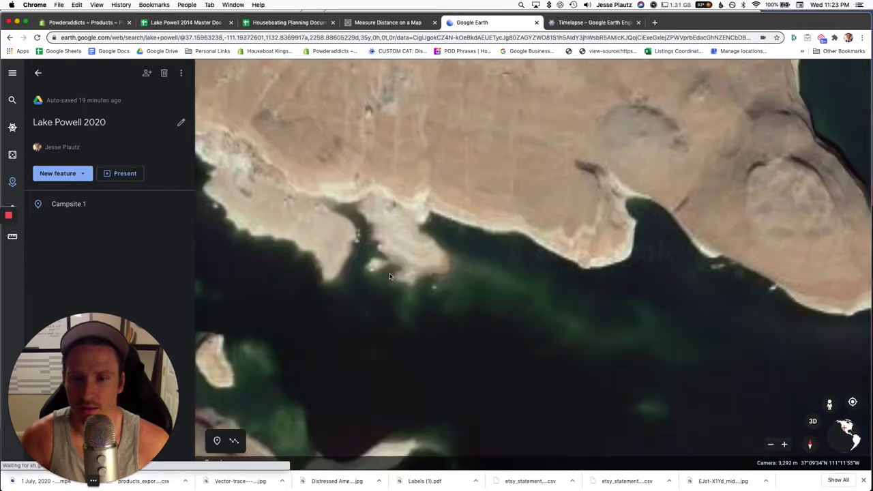
scroll(389, 276, down, 3)
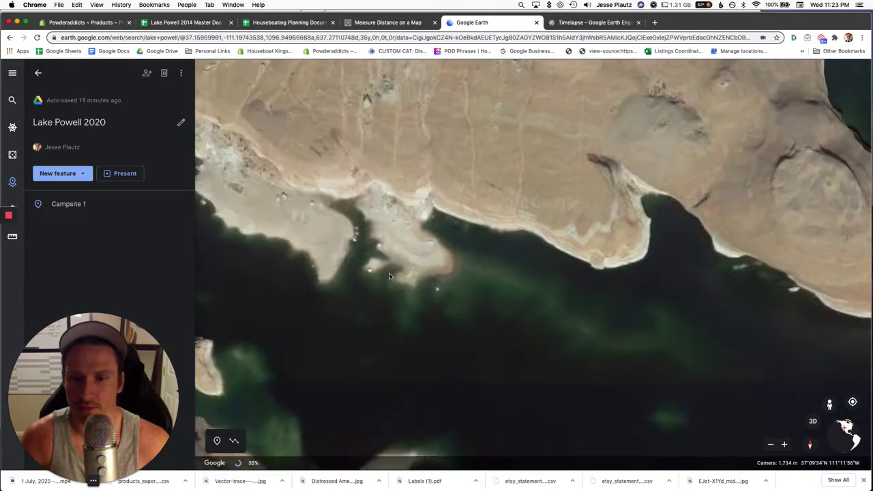
scroll(538, 329, down, 3)
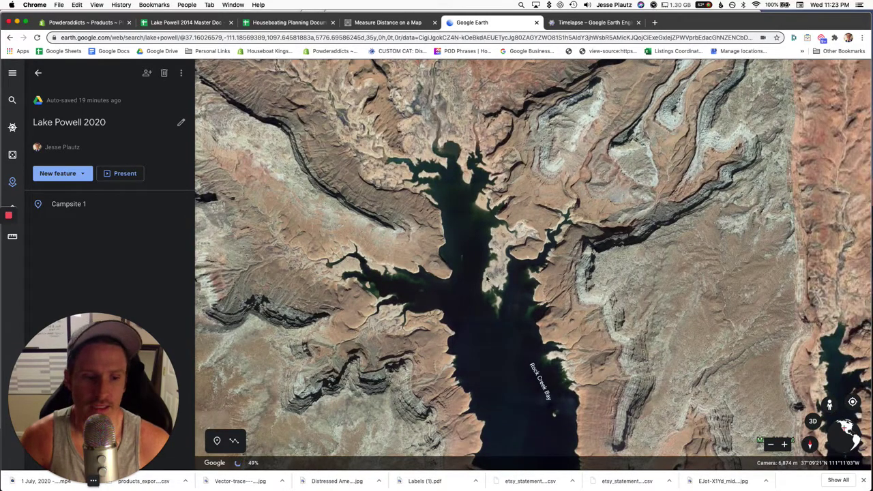
Step: Follow Rock Creek Bay south past Mazuki Point and inspect the neighbouring arms where they join
drag(527, 379, 443, 251)
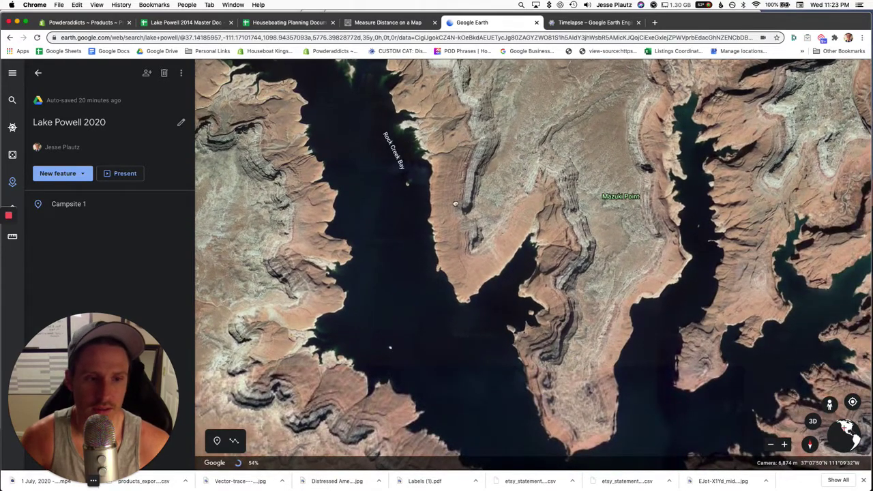
drag(523, 330, 436, 222)
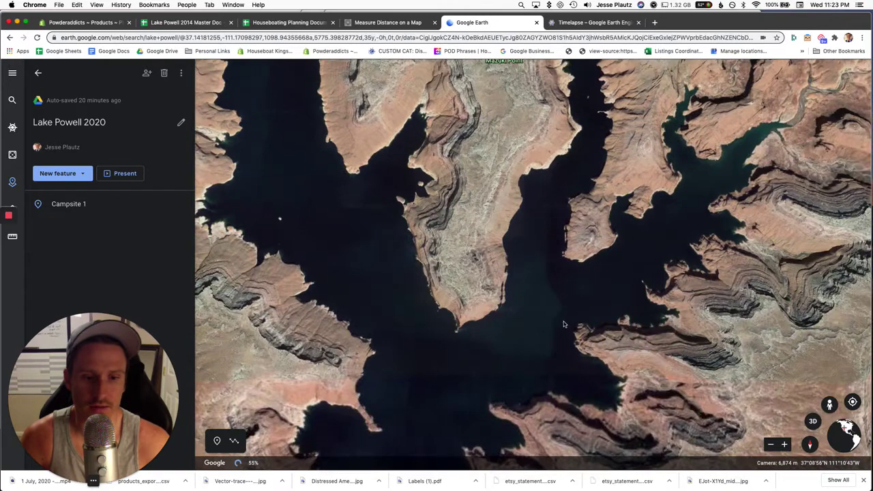
scroll(486, 341, down, 2)
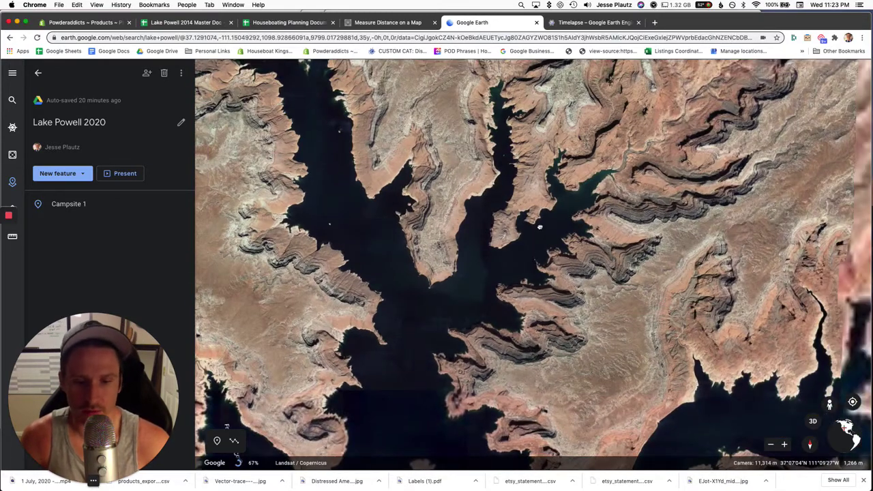
drag(506, 385, 514, 337)
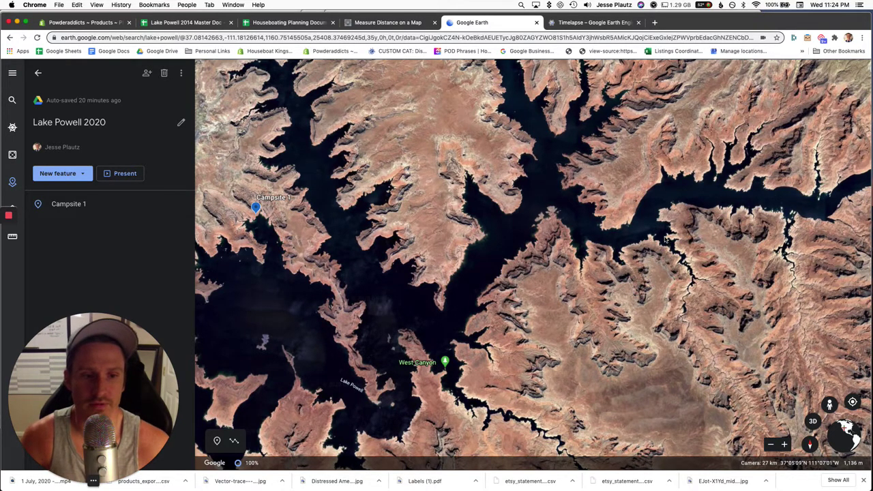
Step: Inspect the southern shoreline and narrow side canyons of the main channel east of Friendship Cove
scroll(666, 239, up, 5)
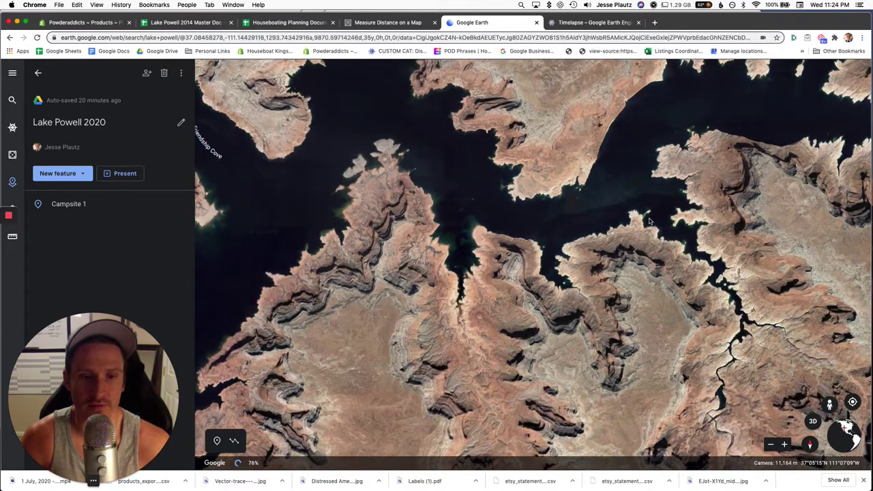
scroll(649, 220, up, 5)
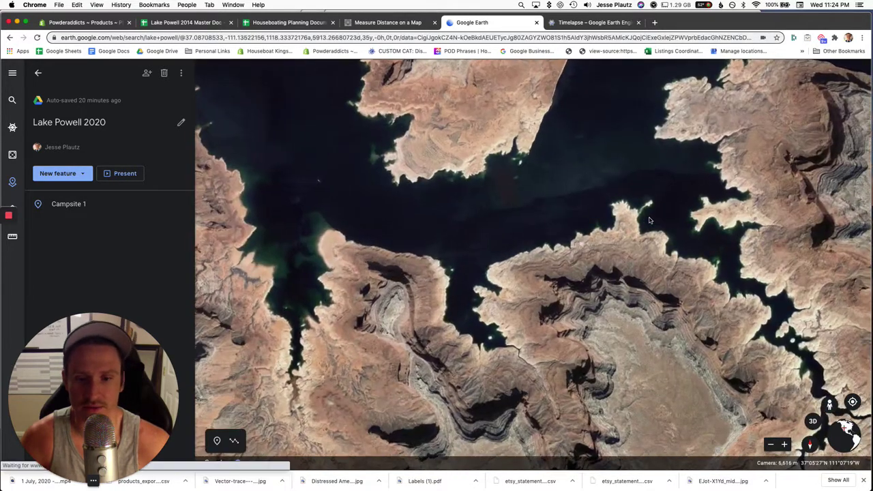
scroll(649, 219, up, 5)
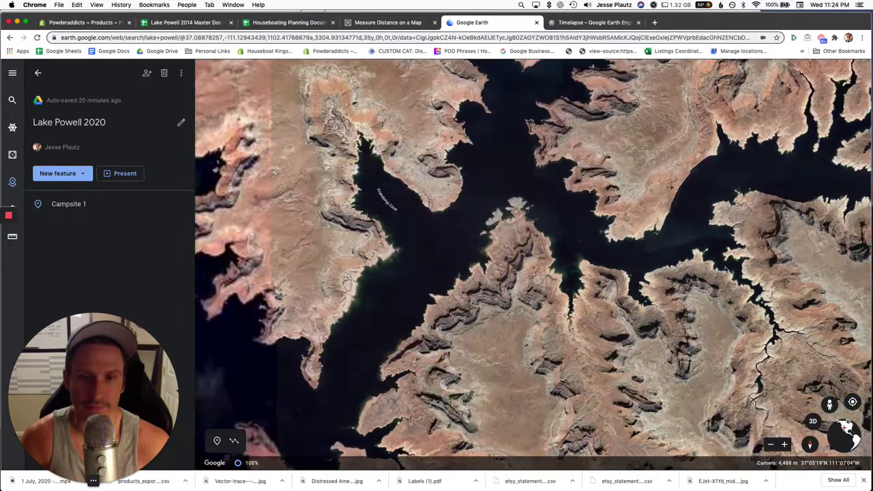
scroll(726, 270, down, 5)
scroll(576, 339, down, 5)
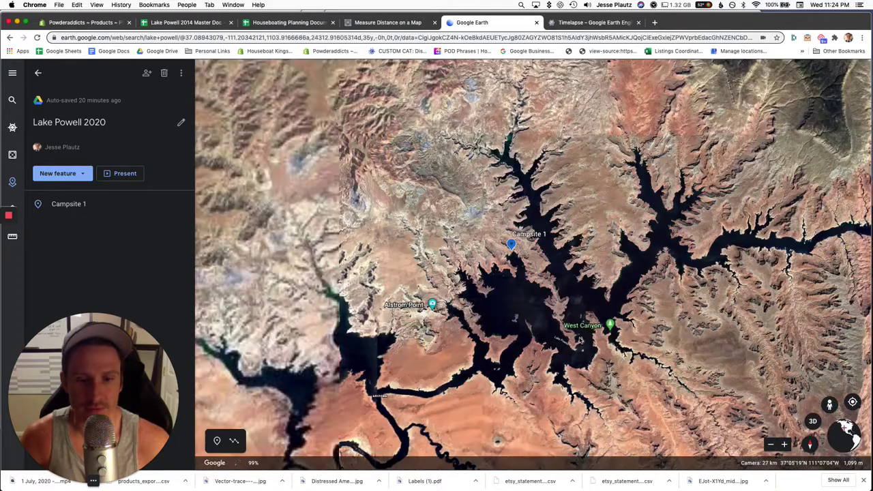
Step: Review the route area from Campsite 1 back to Wahweap, and examine the Wahweap marina and Antelope Island surroundings
drag(580, 295, 587, 237)
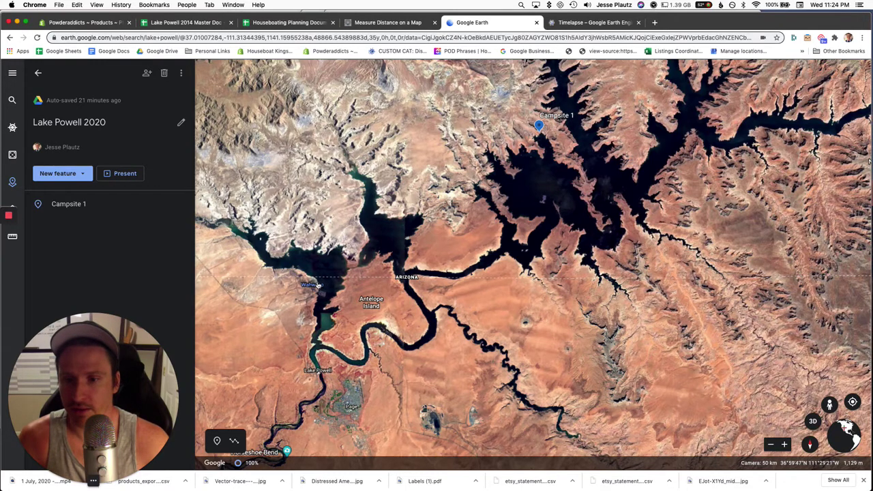
scroll(317, 285, up, 3)
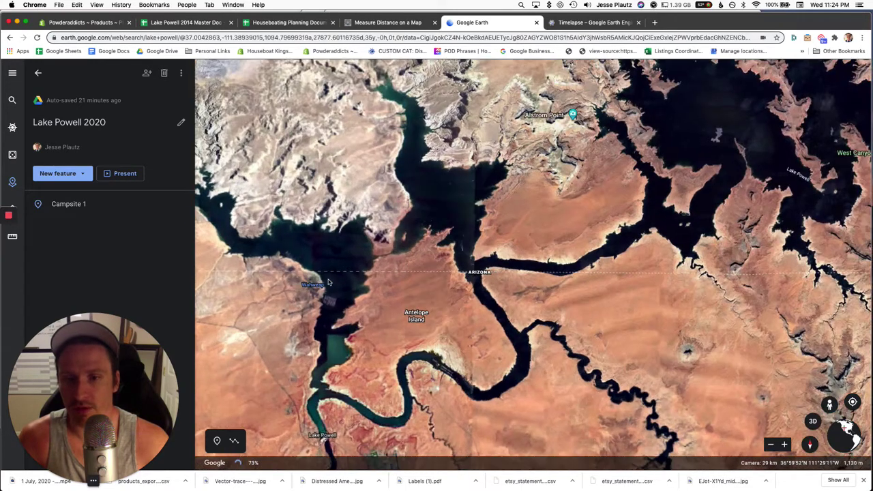
scroll(319, 278, up, 1)
scroll(319, 280, up, 2)
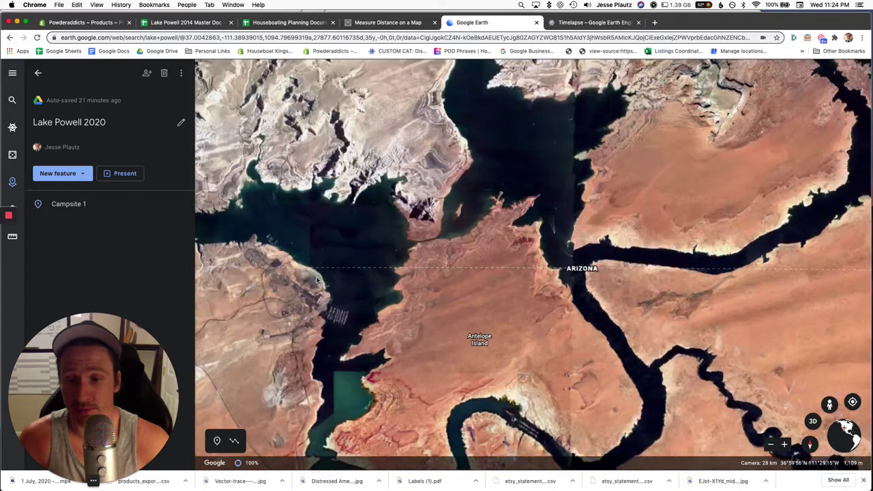
scroll(339, 281, up, 1)
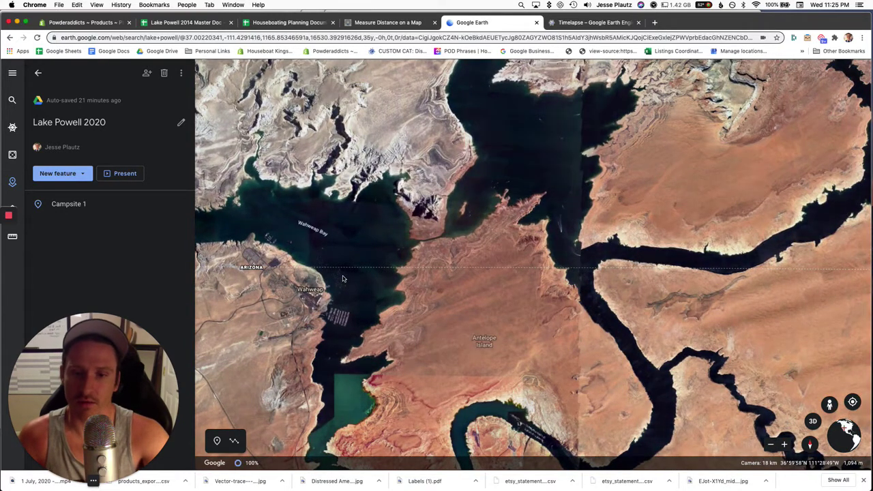
scroll(343, 278, down, 2)
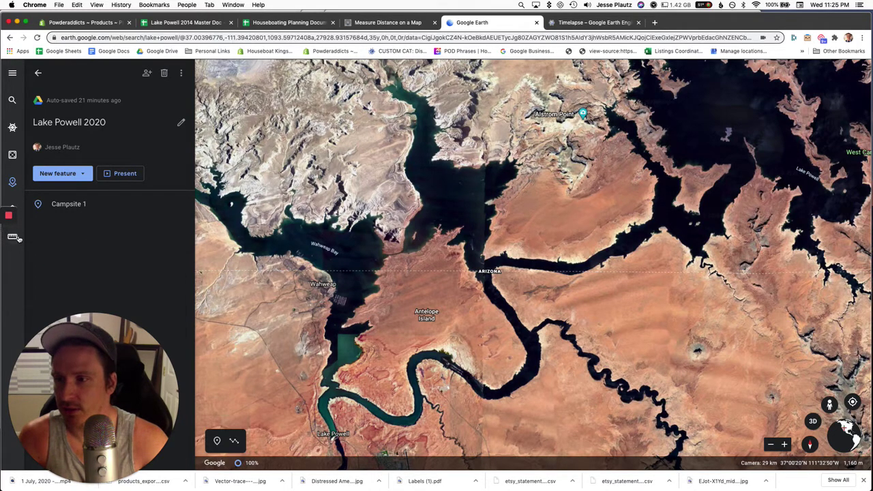
Step: Start a distance measurement and set its unit to smoots
click(12, 236)
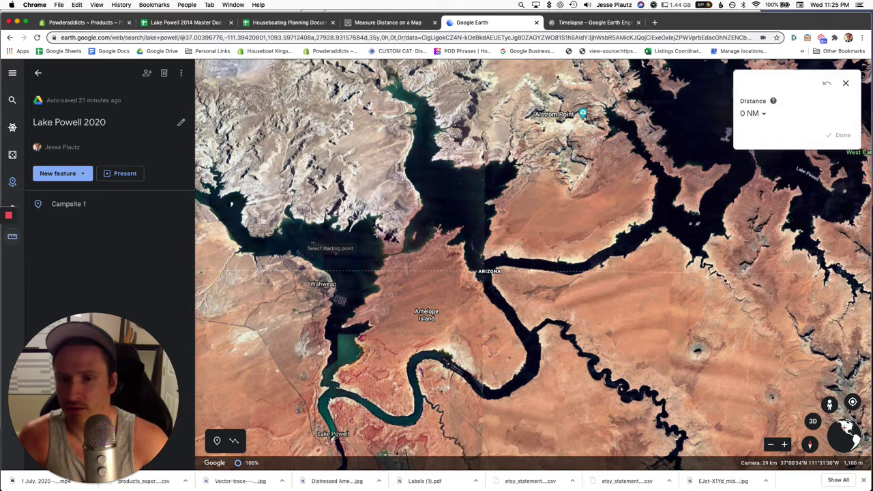
click(764, 113)
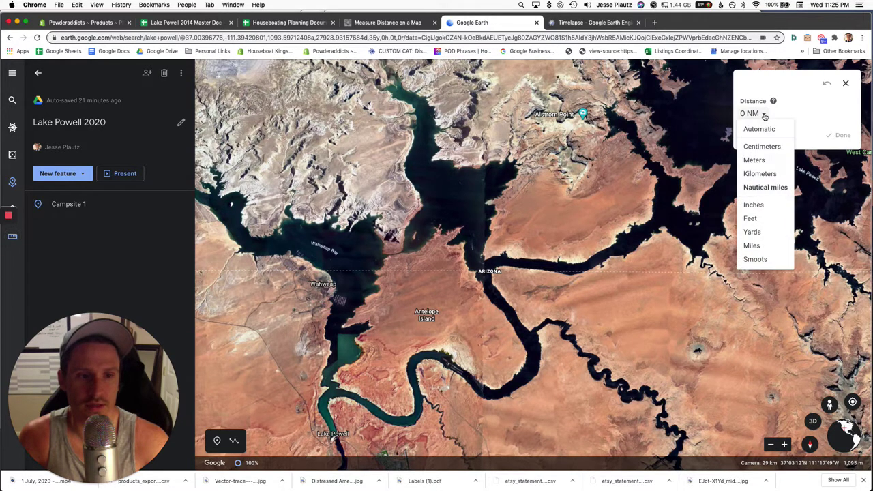
click(755, 260)
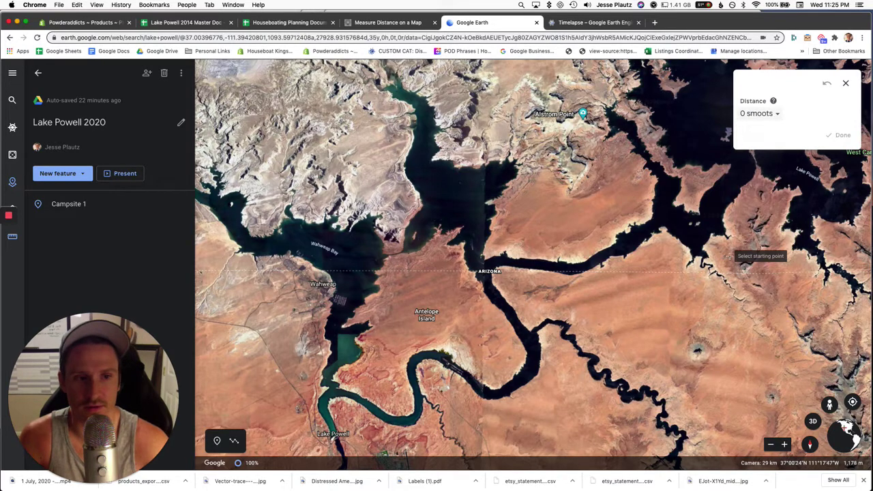
Step: Measure a route from Wahweap Bay around the north side of Antelope Island to the channel junction at the Arizona line
click(327, 271)
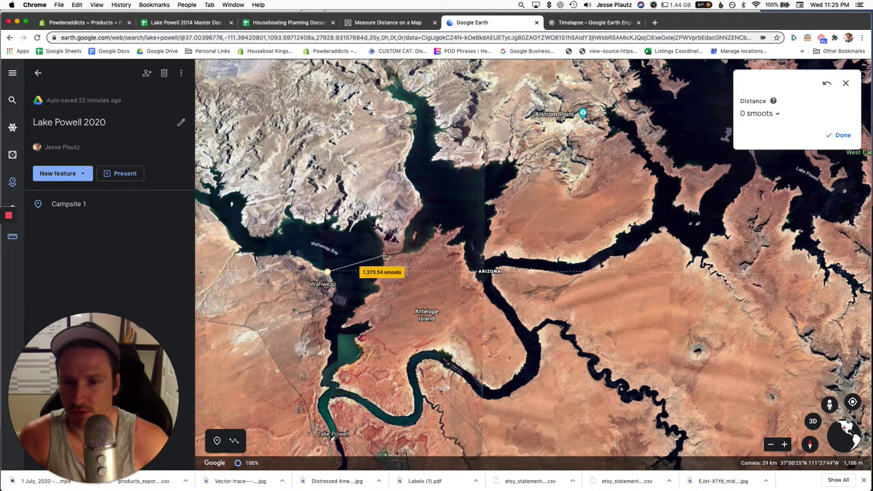
click(401, 253)
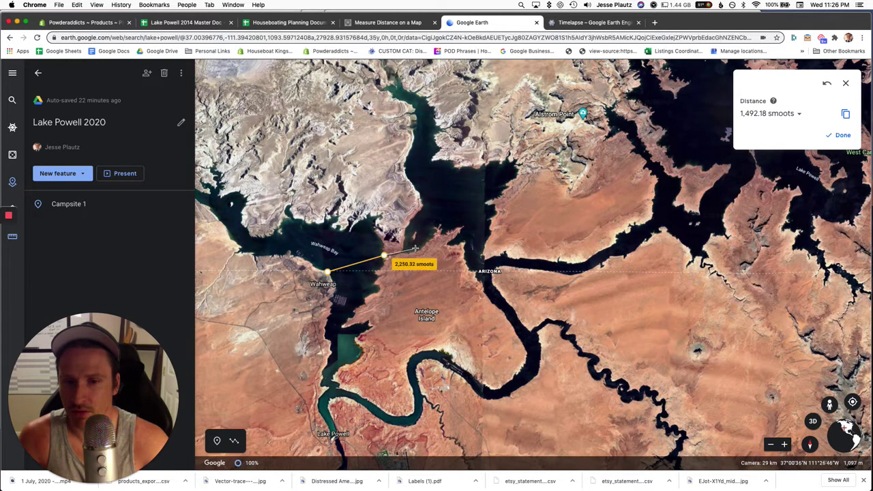
click(413, 246)
click(440, 218)
click(473, 221)
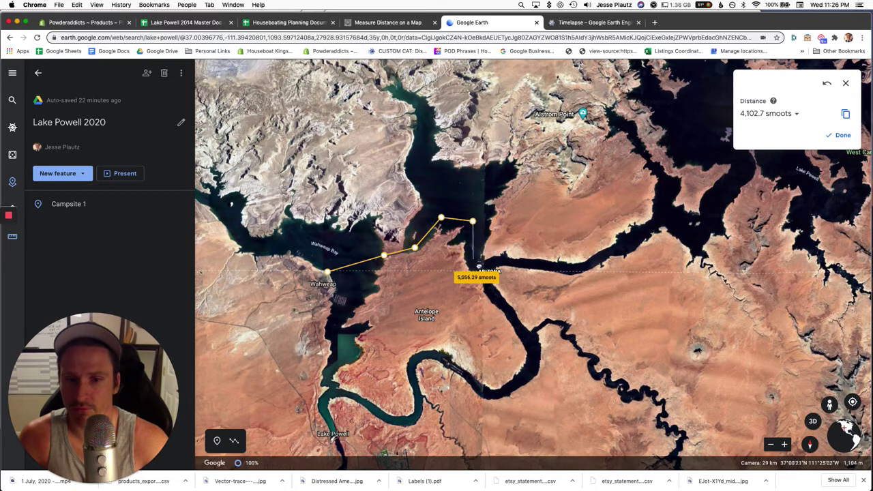
click(478, 264)
click(485, 267)
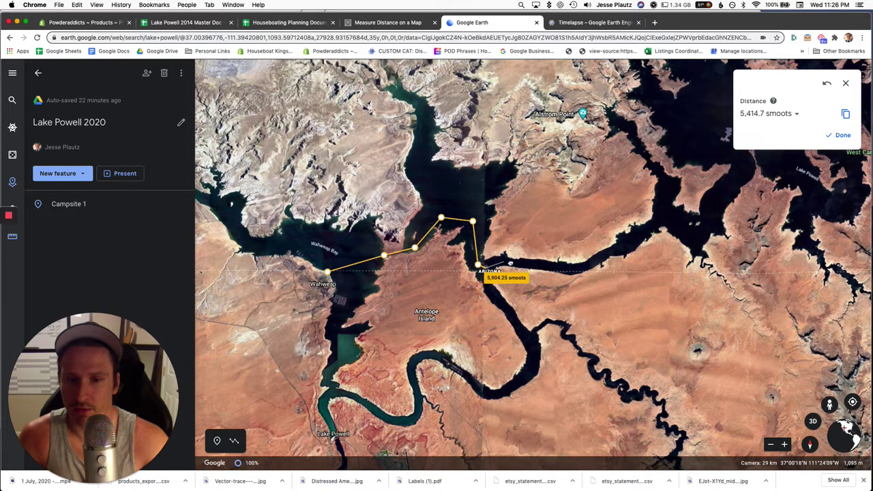
Step: Extend the measured route east along the main channel and up to the southern entrance of Padre Bay
click(510, 262)
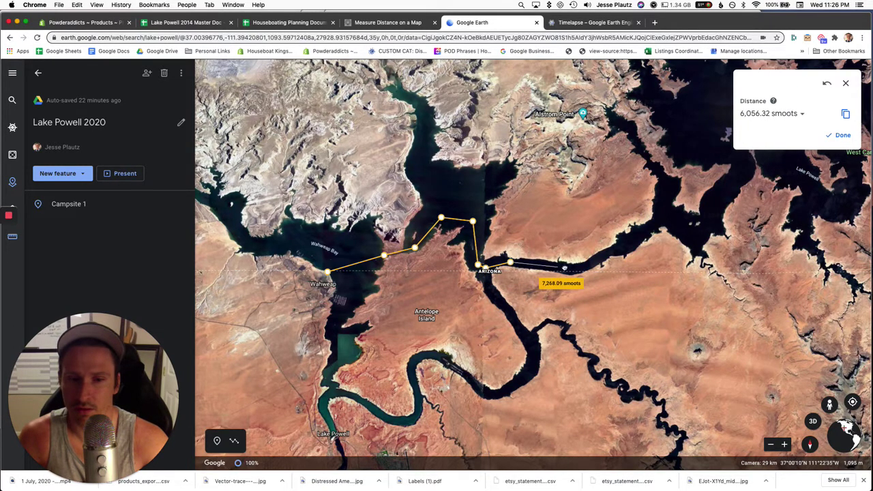
click(583, 265)
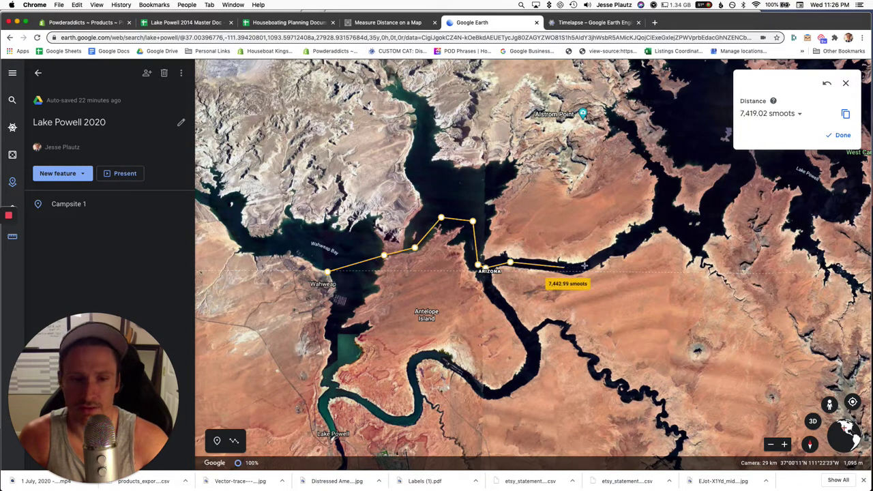
click(619, 251)
click(660, 218)
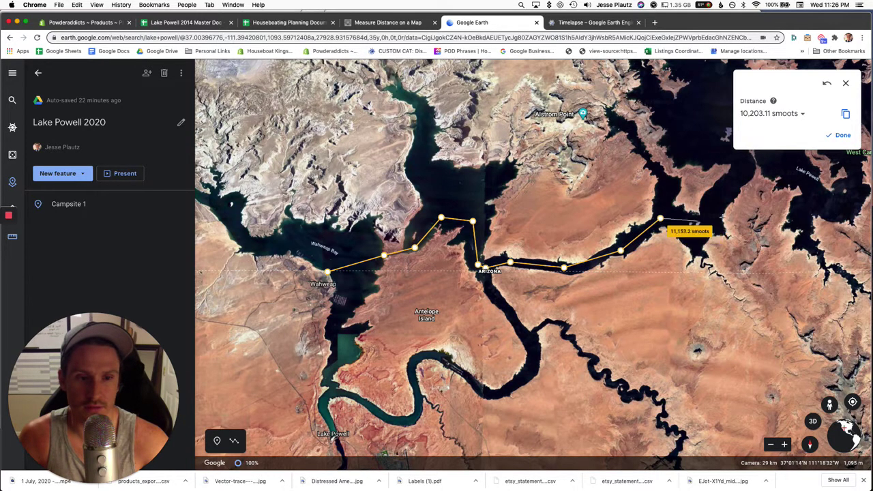
click(711, 219)
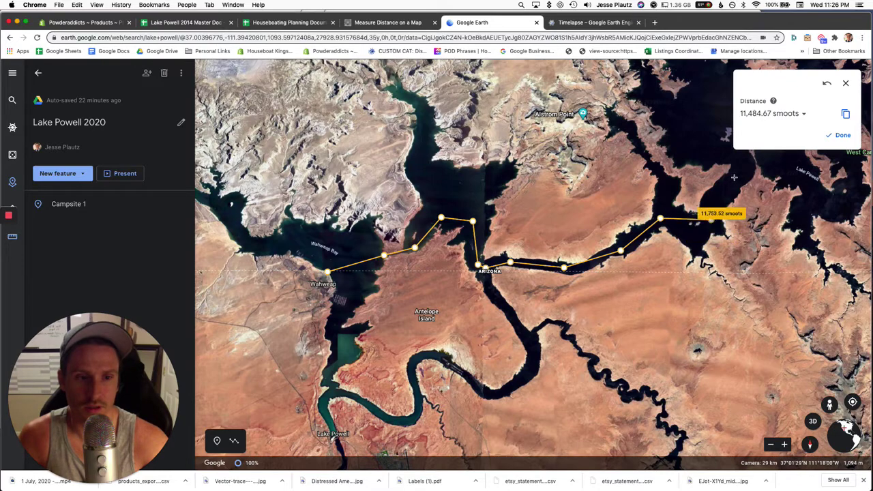
click(737, 165)
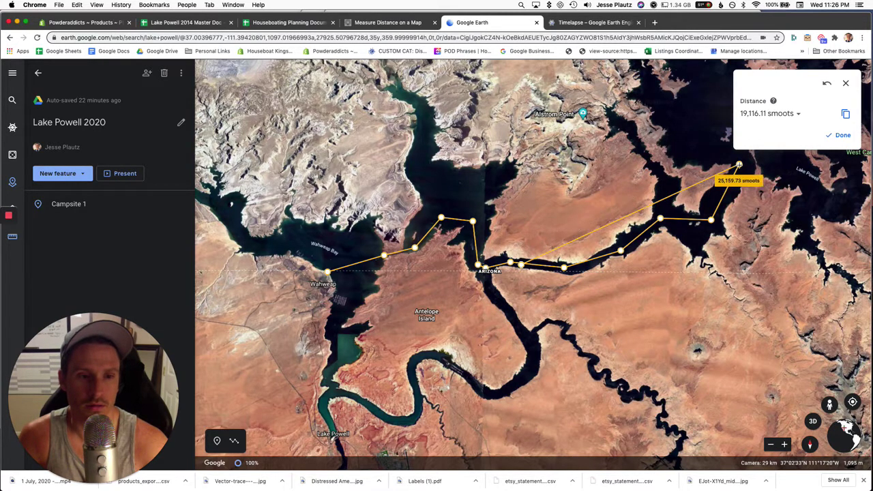
click(739, 165)
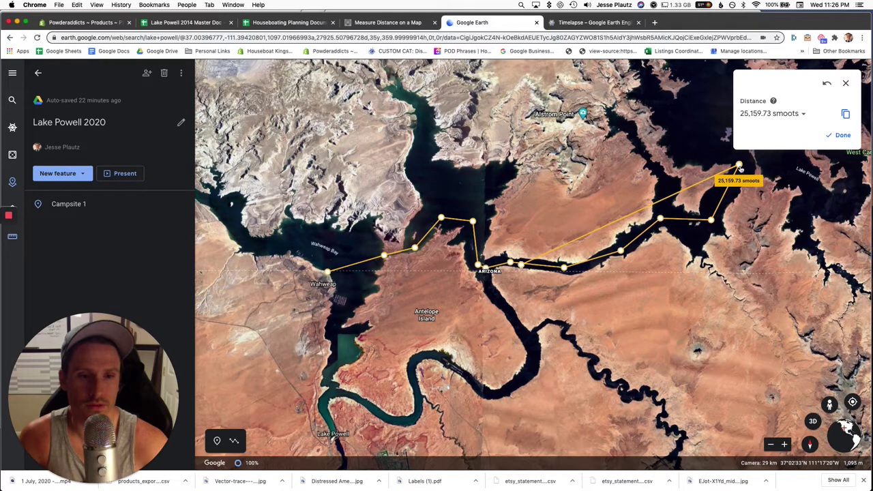
click(739, 166)
click(836, 134)
click(520, 265)
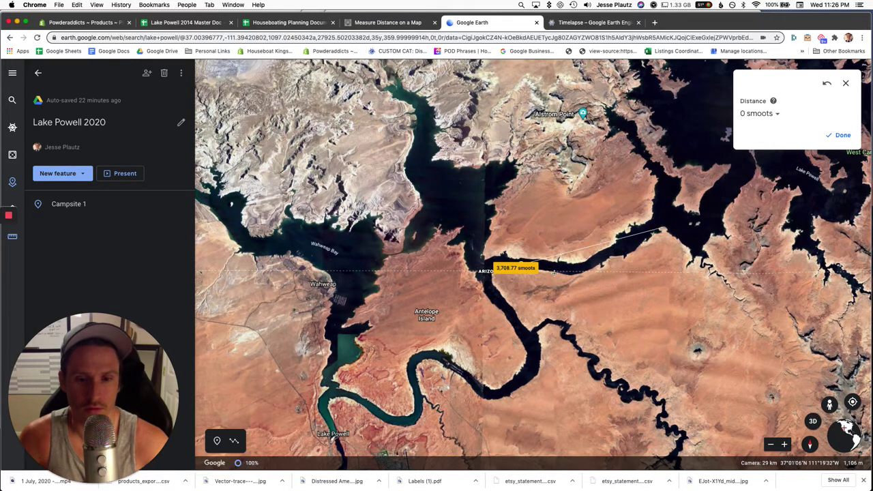
click(561, 268)
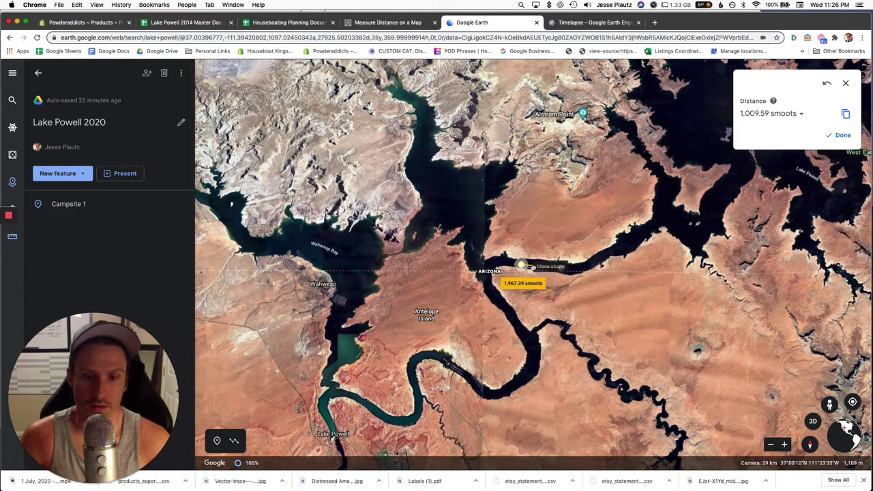
click(520, 265)
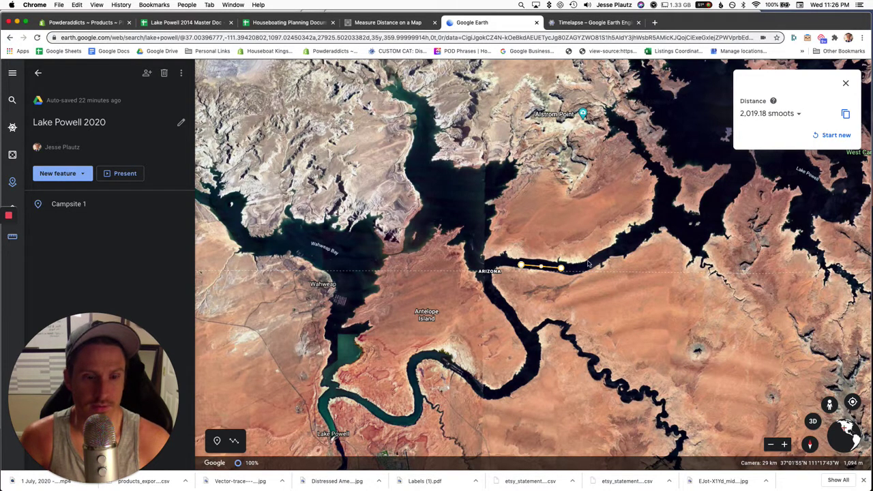
click(562, 268)
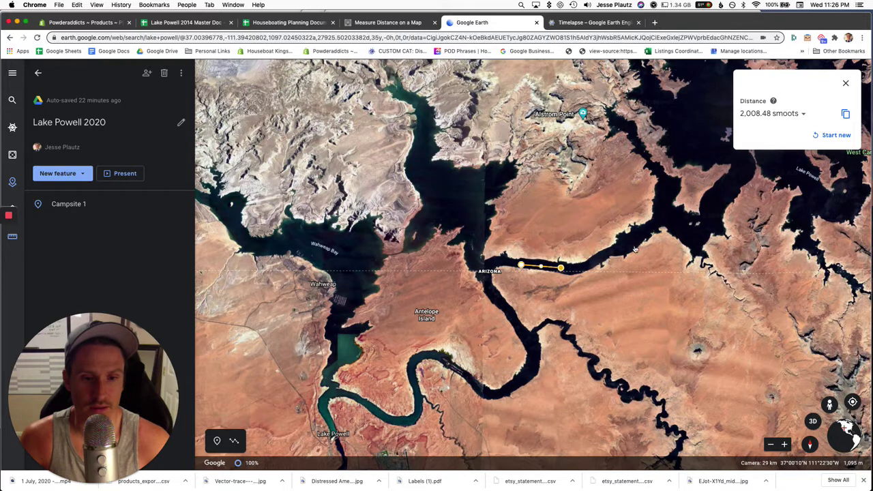
Step: Start a new measurement from Wahweap past northern Antelope Island and east along the main channel to Padre Bay's southern entrance
click(833, 135)
click(329, 278)
click(413, 247)
click(466, 208)
click(484, 267)
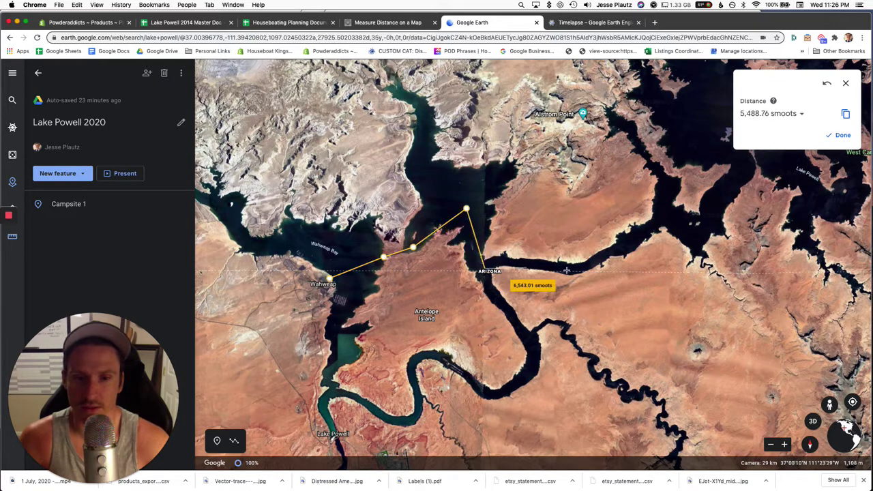
click(570, 270)
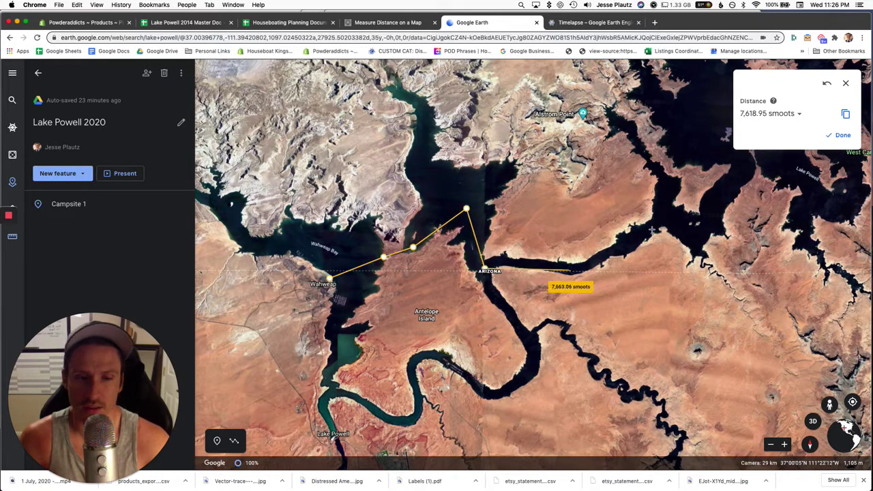
click(728, 182)
Step: Extend the measured route north across Padre Bay to Campsite 1 and finish the measurement
scroll(719, 104, up, 2)
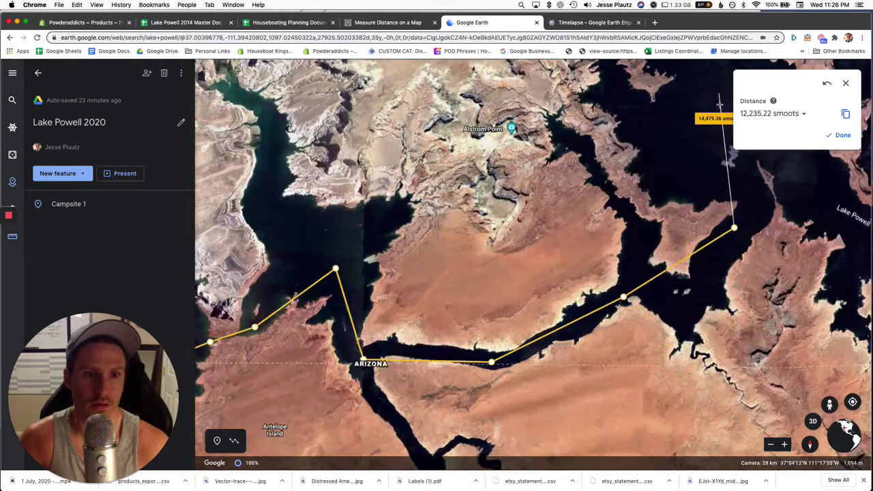
scroll(718, 102, up, 3)
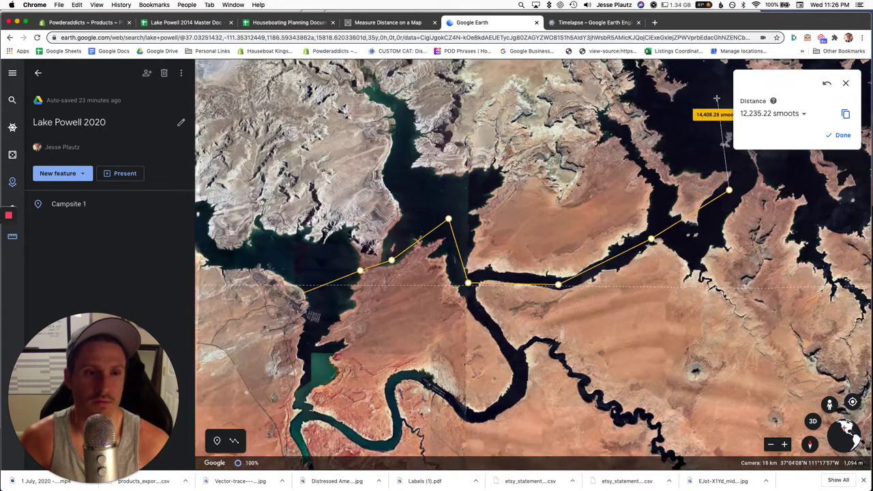
scroll(716, 99, down, 5)
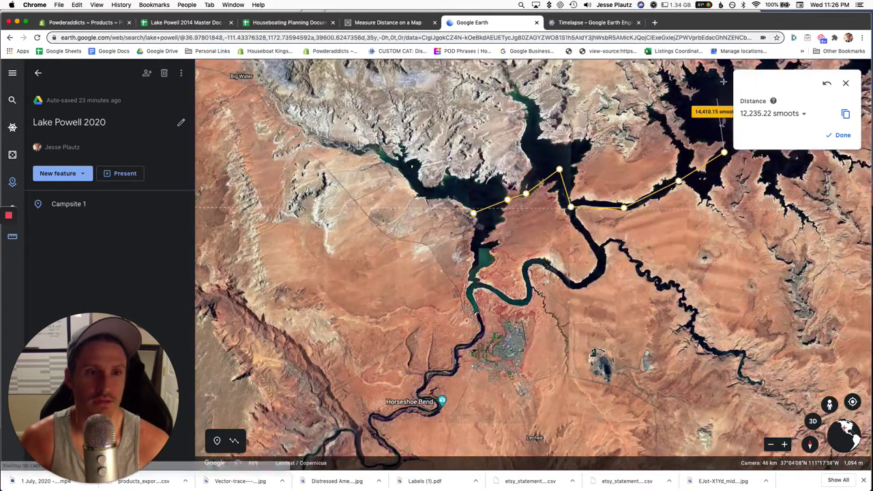
scroll(723, 81, down, 3)
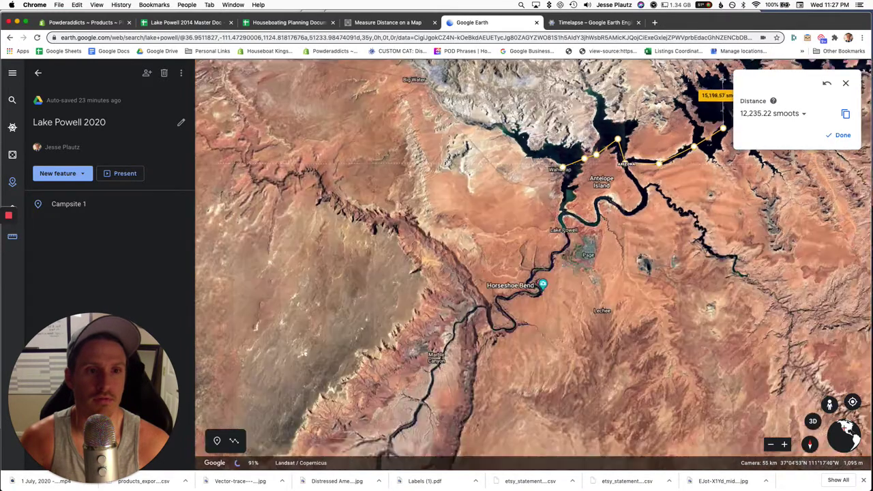
scroll(723, 81, down, 4)
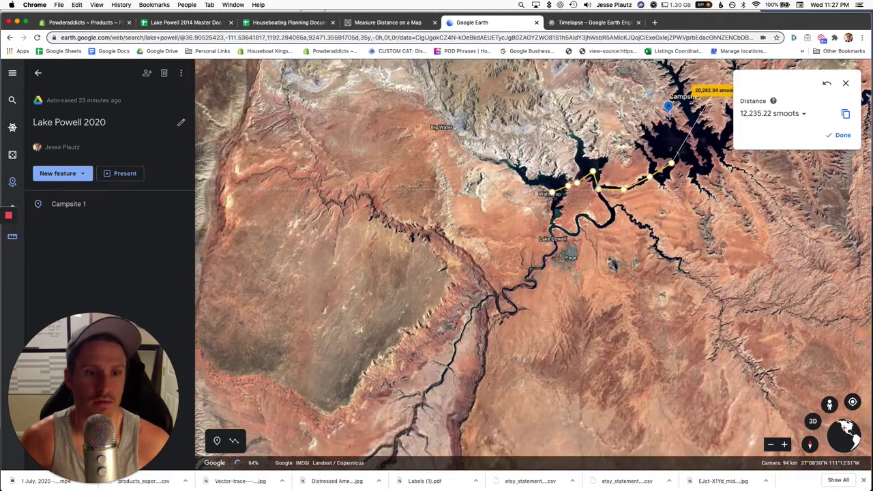
click(667, 117)
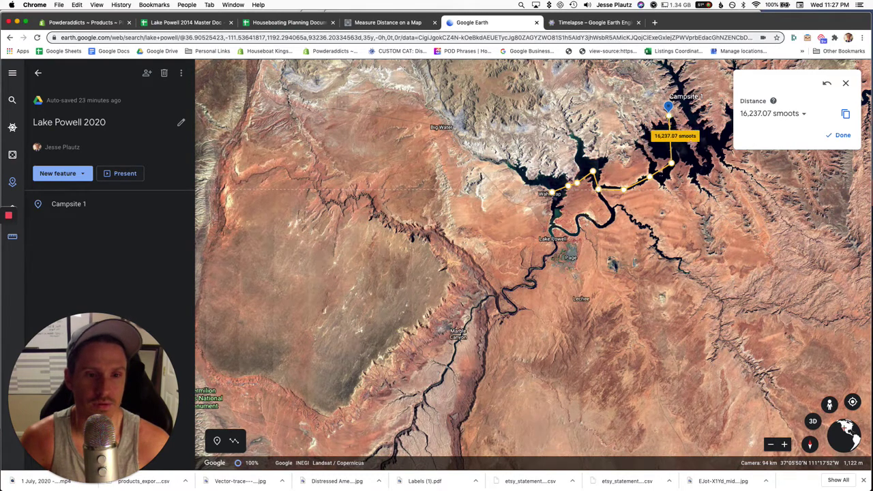
click(839, 135)
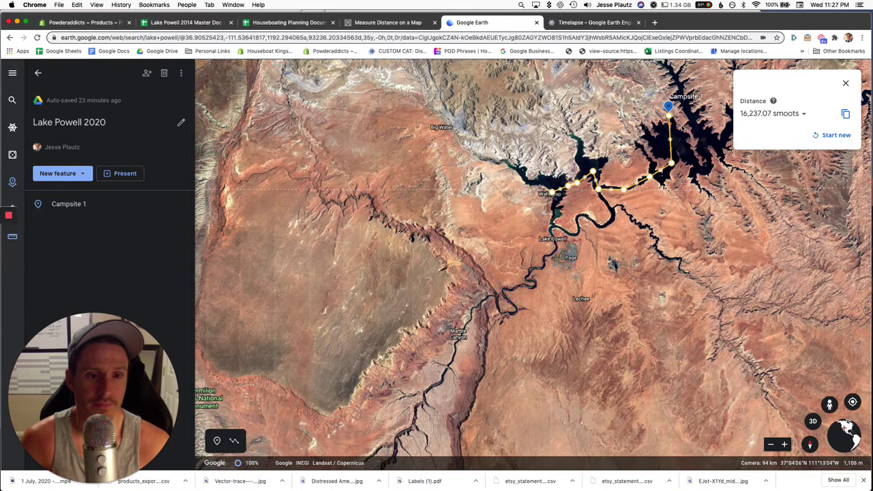
Step: Show the route distance in nautical miles, and finally set its unit to miles
scroll(682, 126, up, 3)
click(795, 114)
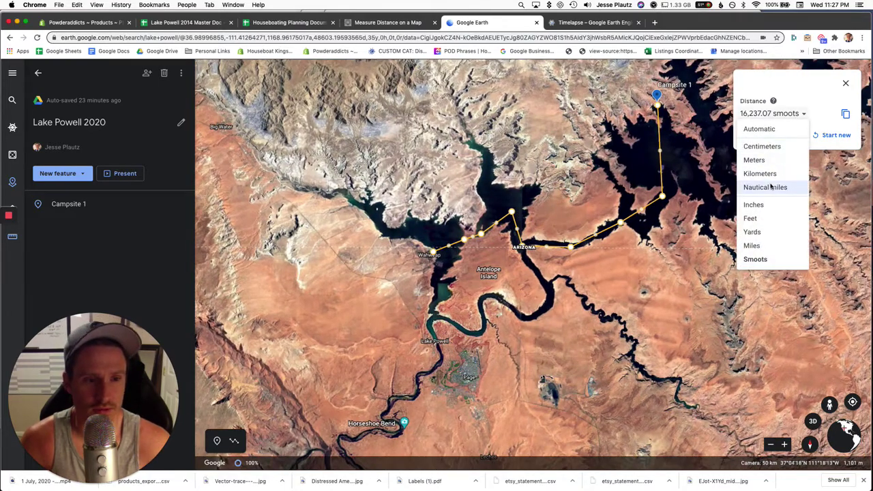
click(771, 187)
click(776, 114)
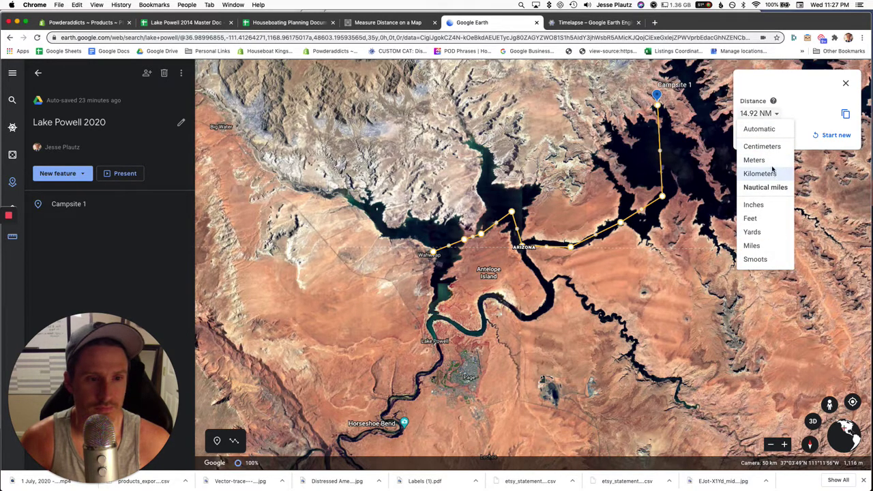
click(771, 246)
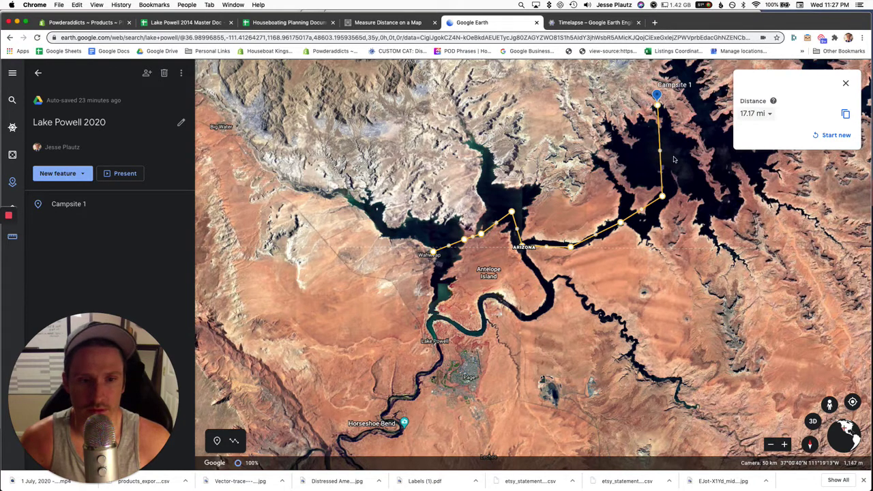
key(space)
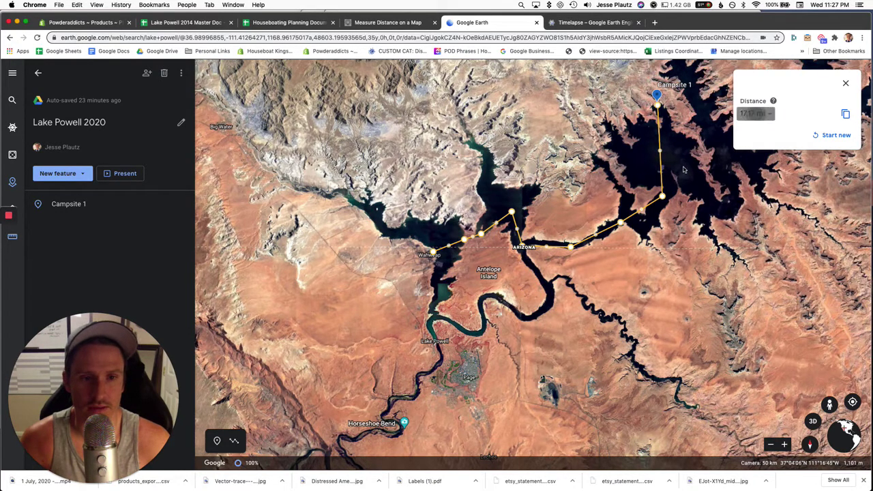
key(Escape)
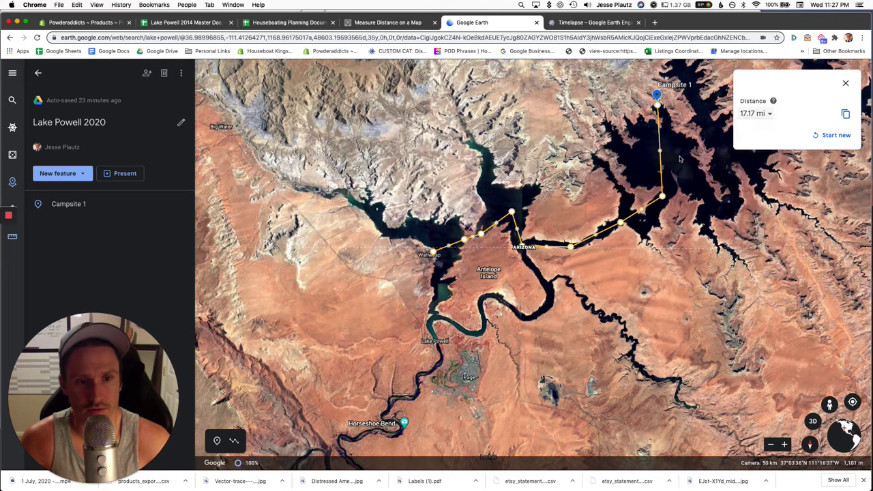
Step: Clear the route measurement, close the measuring tool, and review the Padre Bay surroundings of Campsite 1
scroll(665, 113, up, 3)
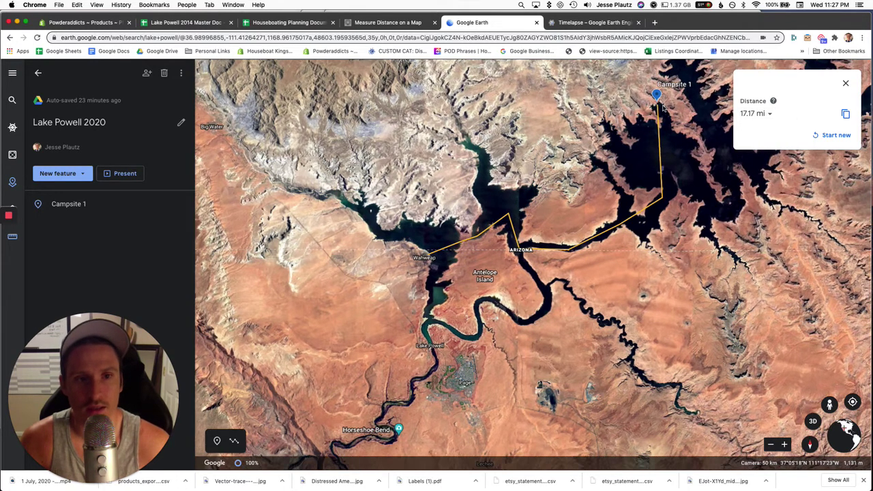
scroll(667, 100, up, 5)
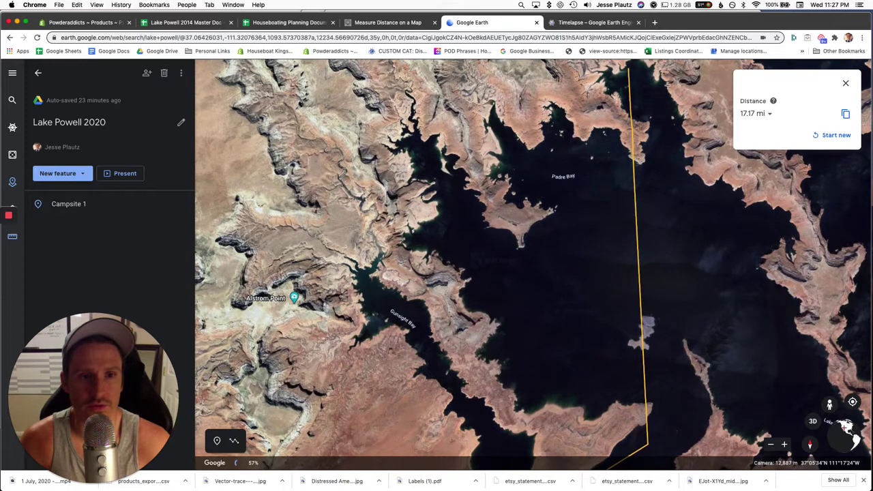
click(835, 134)
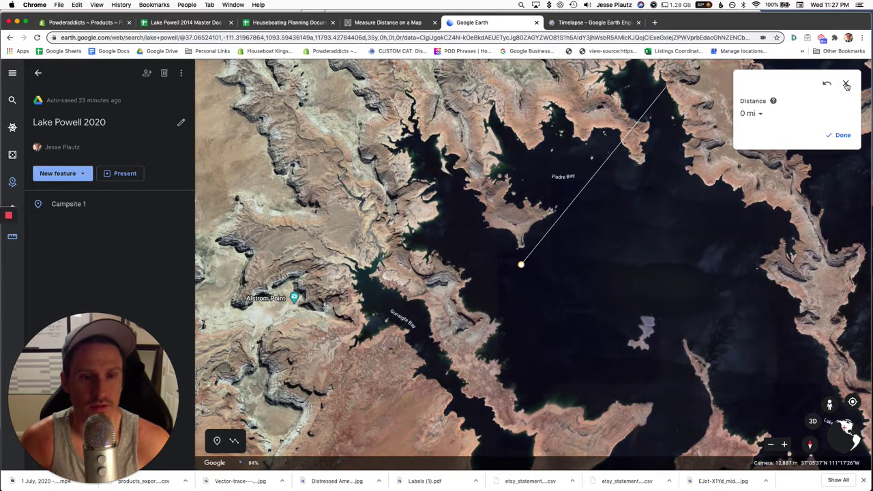
click(846, 83)
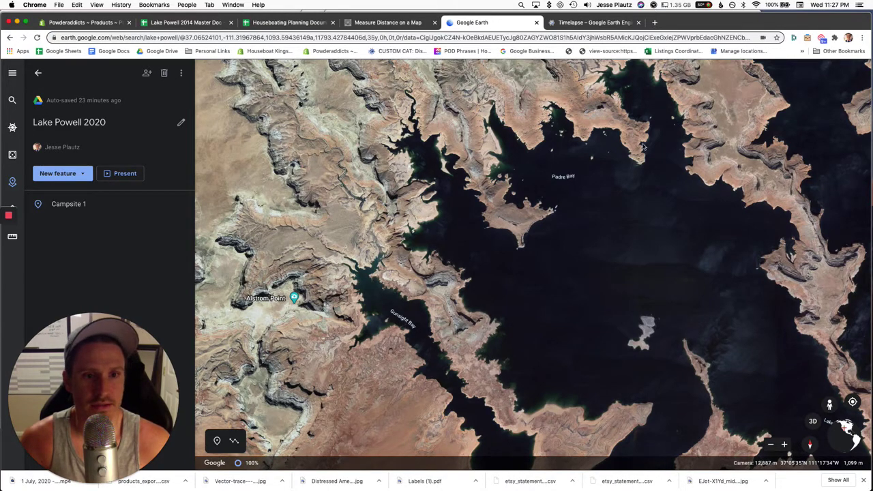
scroll(629, 199, down, 3)
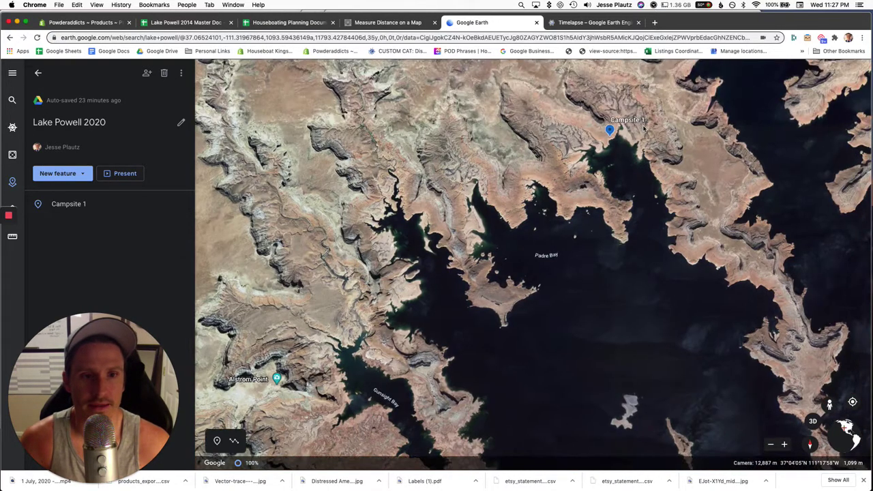
scroll(629, 182, down, 3)
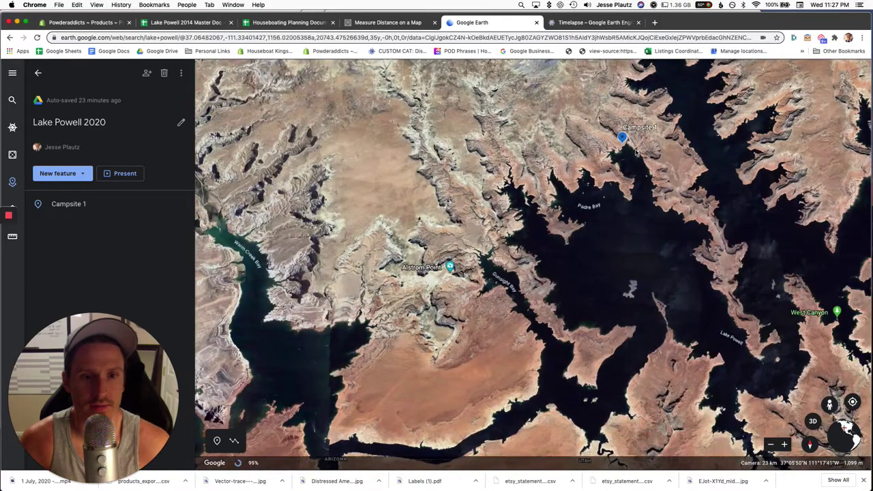
scroll(633, 151, up, 3)
scroll(631, 149, up, 5)
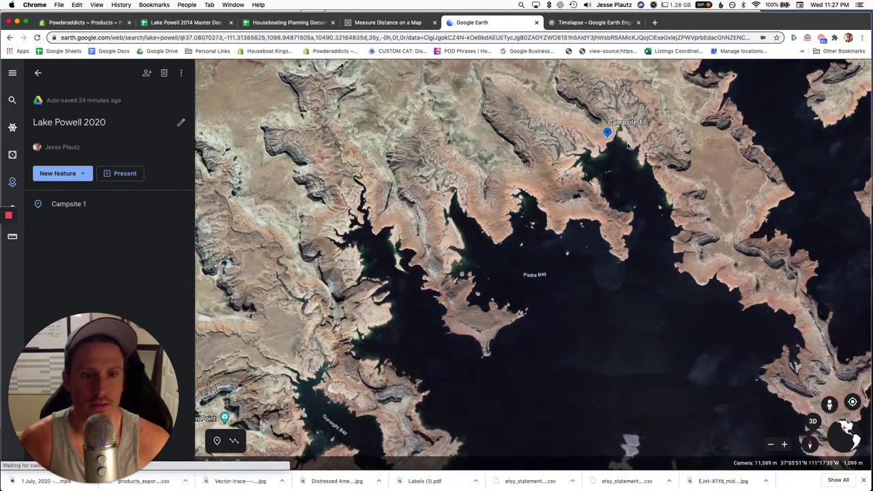
Step: Enter the Street View photo sphere beside Campsite 1 at the north end of Padre Bay
scroll(629, 147, down, 3)
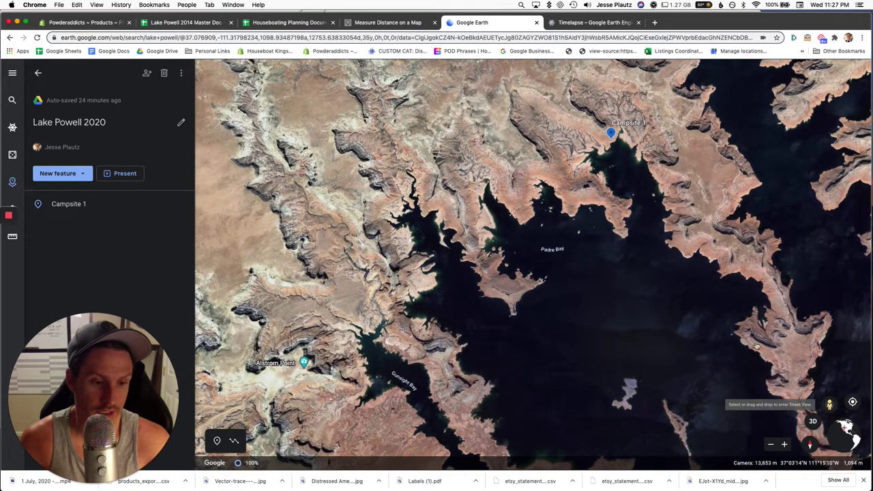
mouse_move(728, 304)
mouse_down()
mouse_move(684, 245)
mouse_move(649, 149)
mouse_move(632, 140)
mouse_move(522, 224)
mouse_move(438, 252)
mouse_move(417, 294)
mouse_move(425, 328)
mouse_move(485, 314)
mouse_move(621, 179)
mouse_move(633, 180)
mouse_move(643, 158)
mouse_move(626, 130)
mouse_up()
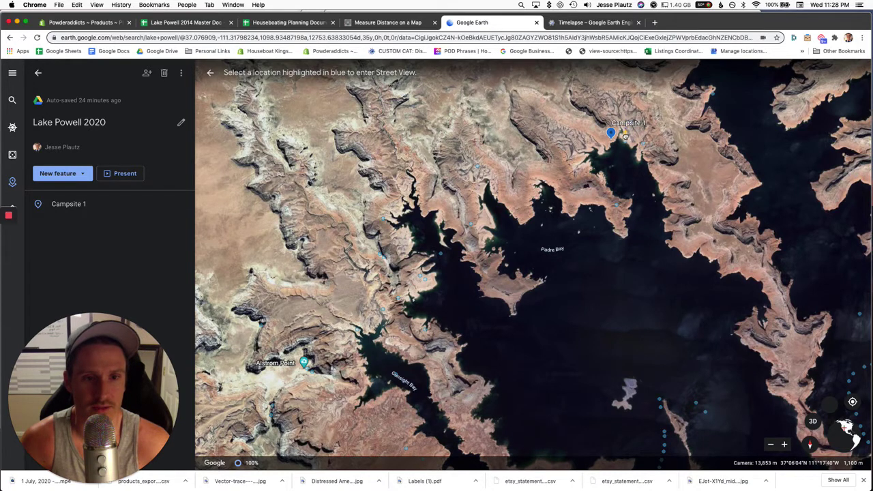
drag(625, 137, 625, 136)
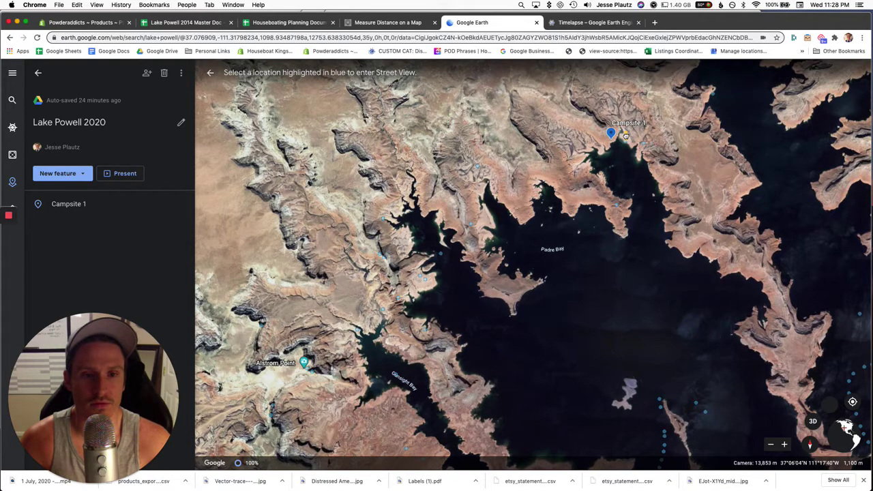
drag(625, 137, 625, 137)
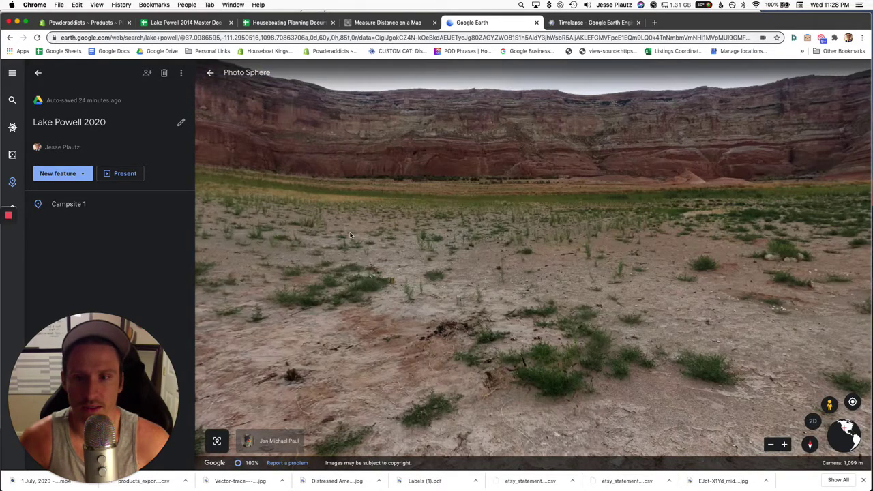
Step: Look around the photo sphere to examine the beach, tent area, butte, shoreline and houseboat mooring, and return to the overhead map
drag(508, 240, 622, 241)
drag(716, 241, 722, 242)
drag(484, 246, 601, 268)
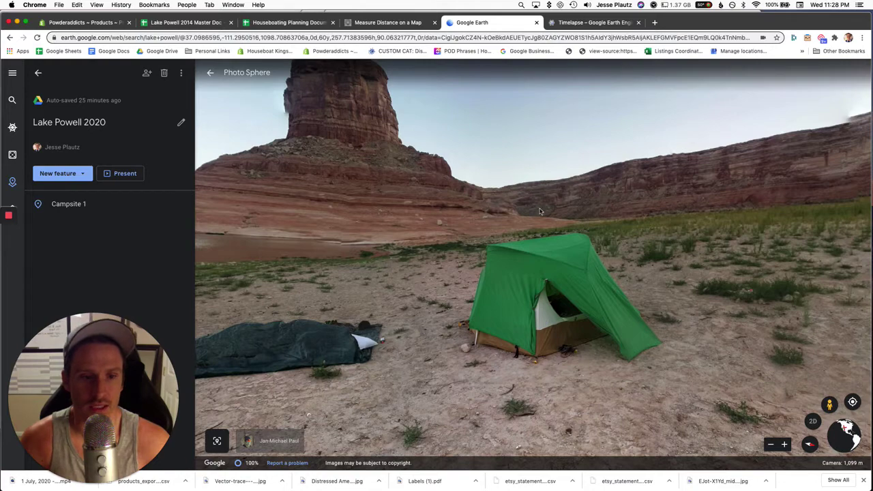
drag(447, 235, 629, 226)
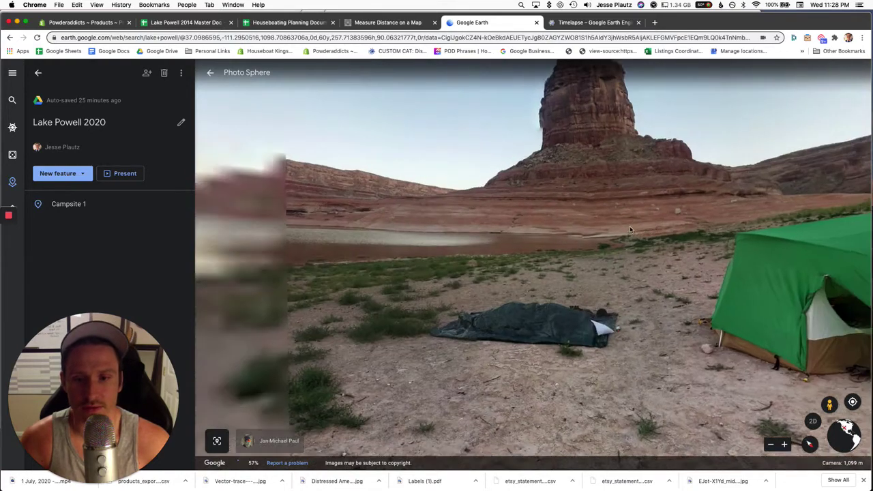
drag(686, 257, 781, 274)
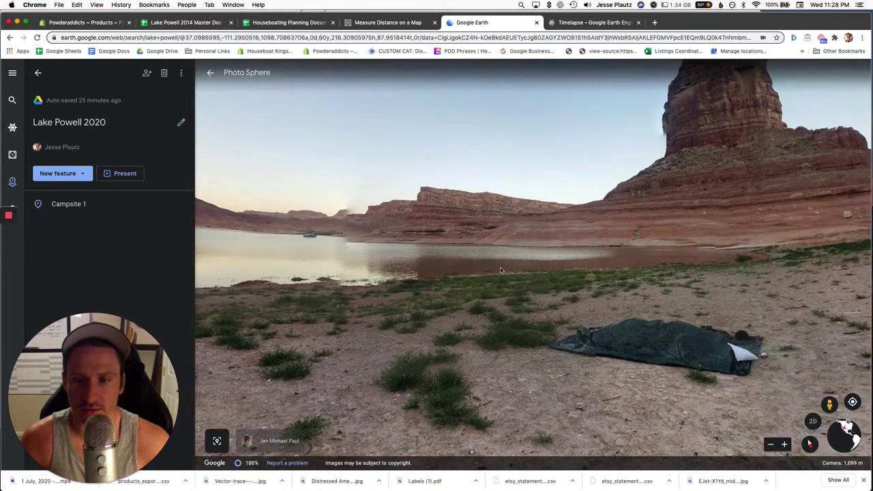
drag(727, 267, 736, 276)
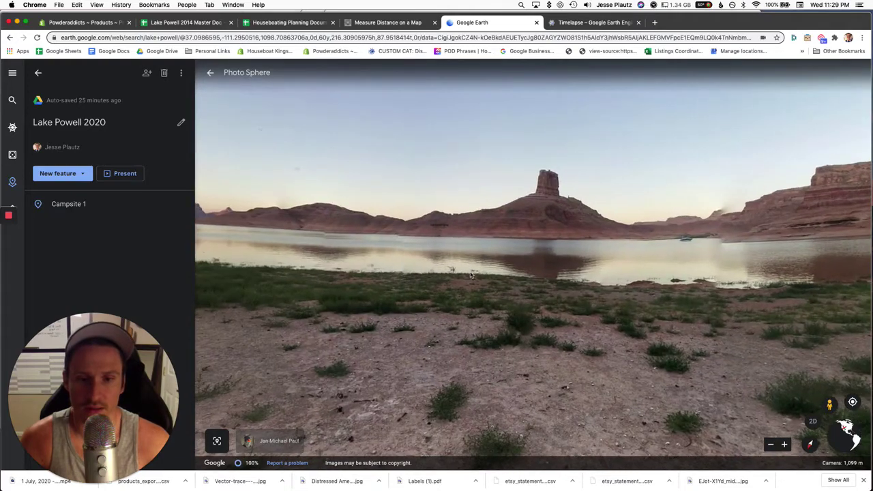
drag(490, 269, 793, 282)
mouse_move(455, 279)
mouse_down()
mouse_move(496, 280)
mouse_move(566, 258)
mouse_up()
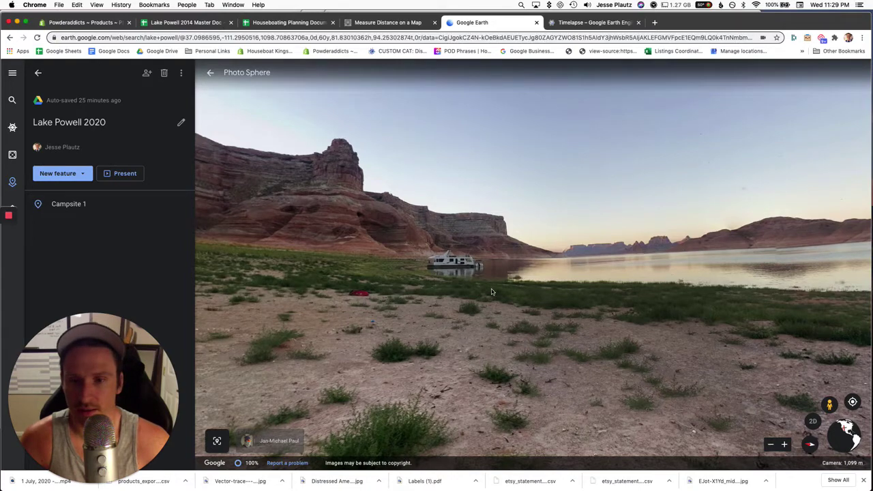
drag(486, 291, 512, 287)
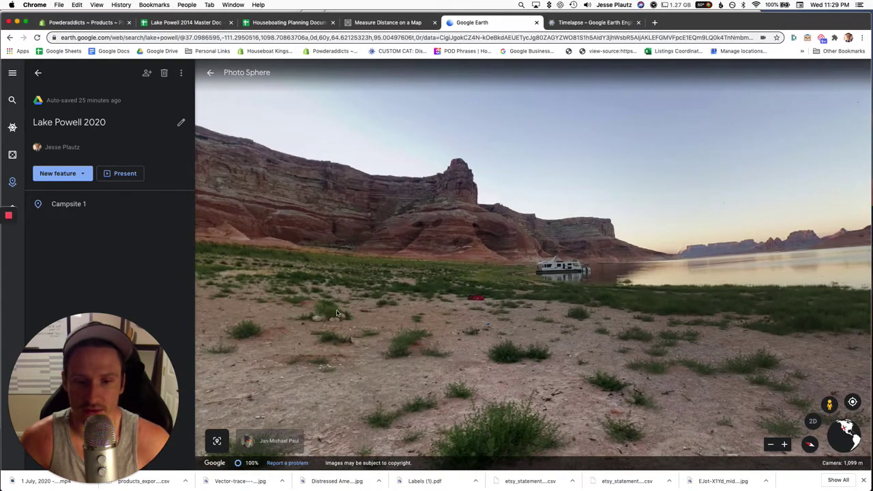
drag(336, 349, 397, 337)
drag(368, 267, 444, 259)
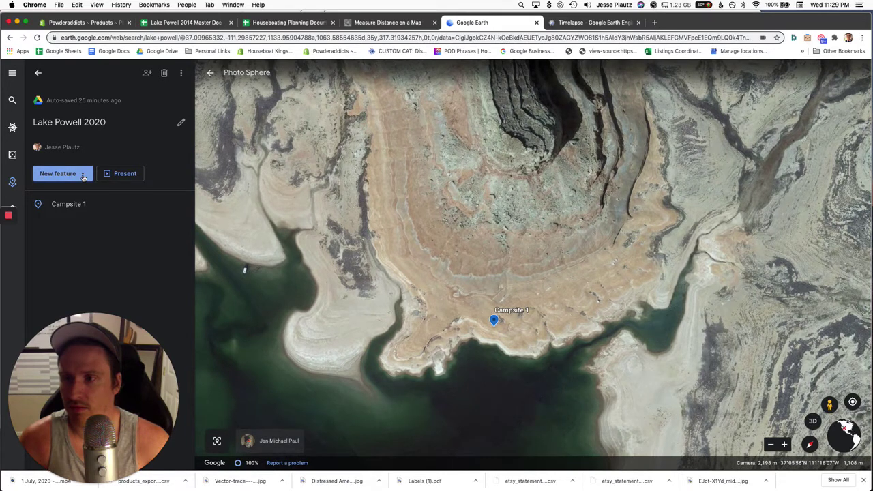
click(82, 175)
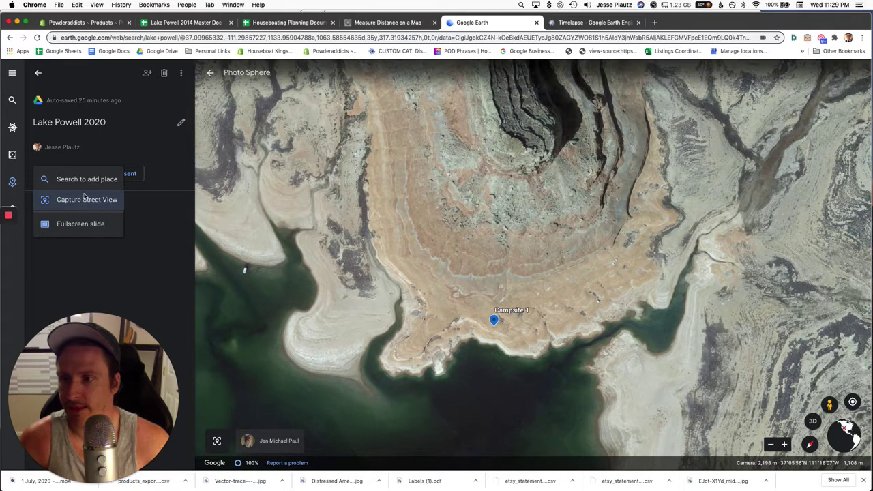
click(104, 148)
click(83, 176)
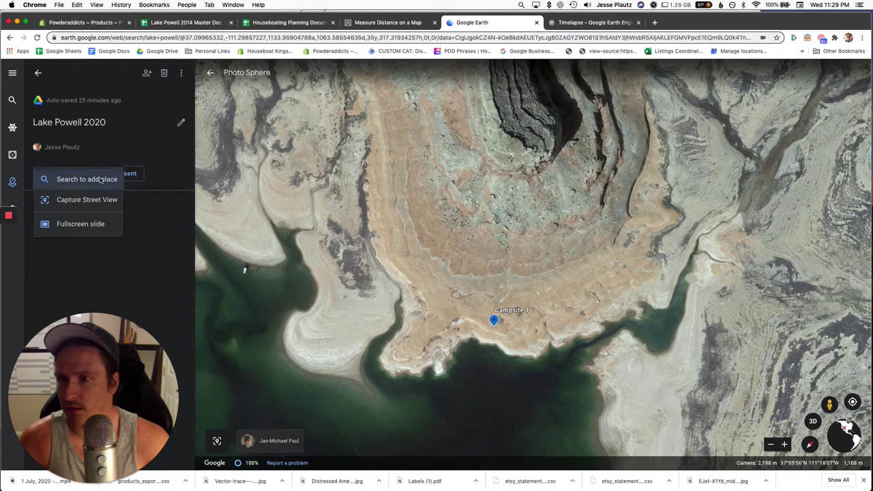
scroll(592, 302, down, 4)
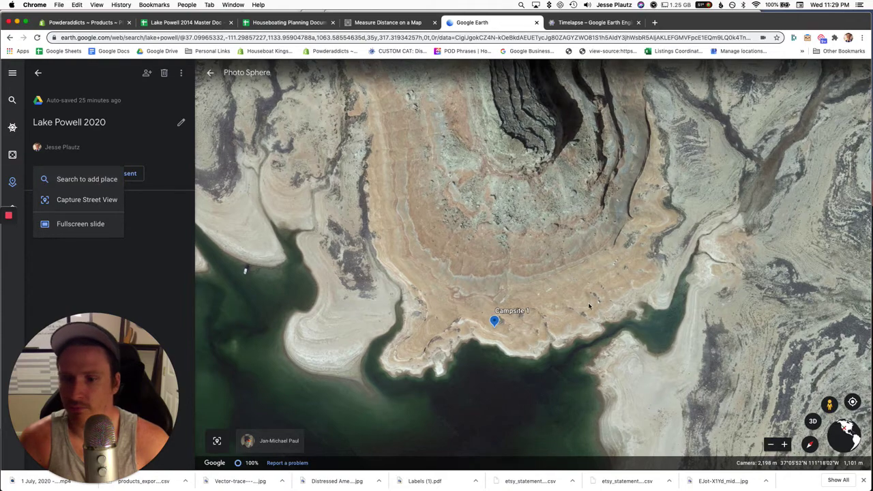
scroll(580, 308, down, 3)
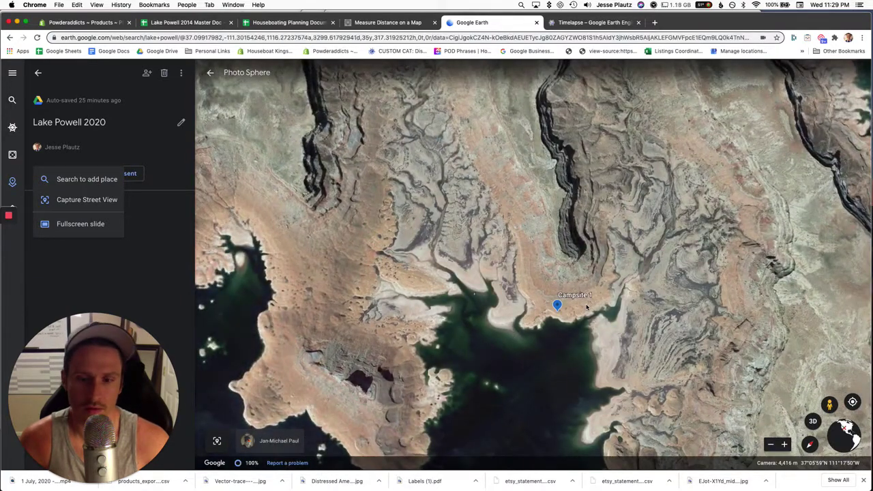
click(585, 305)
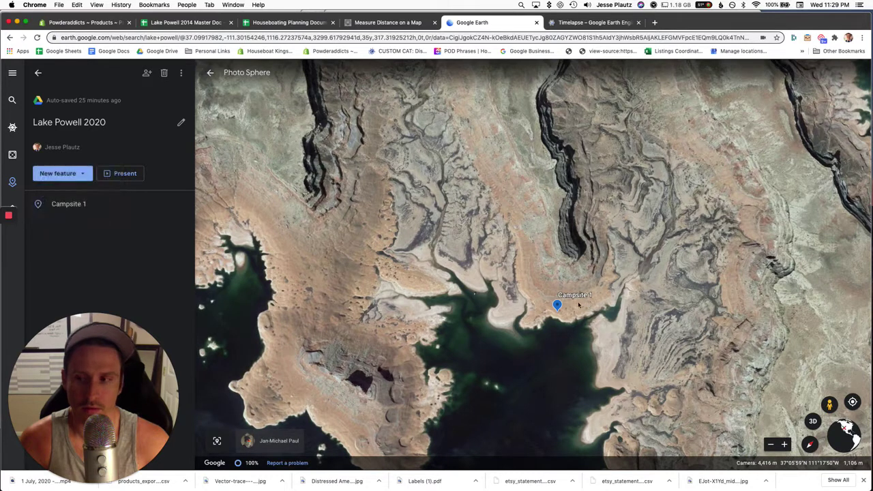
click(80, 175)
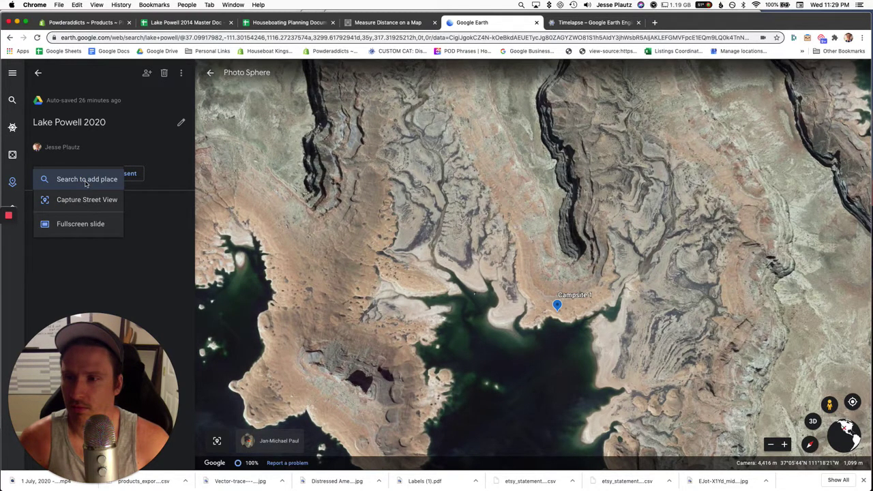
click(86, 179)
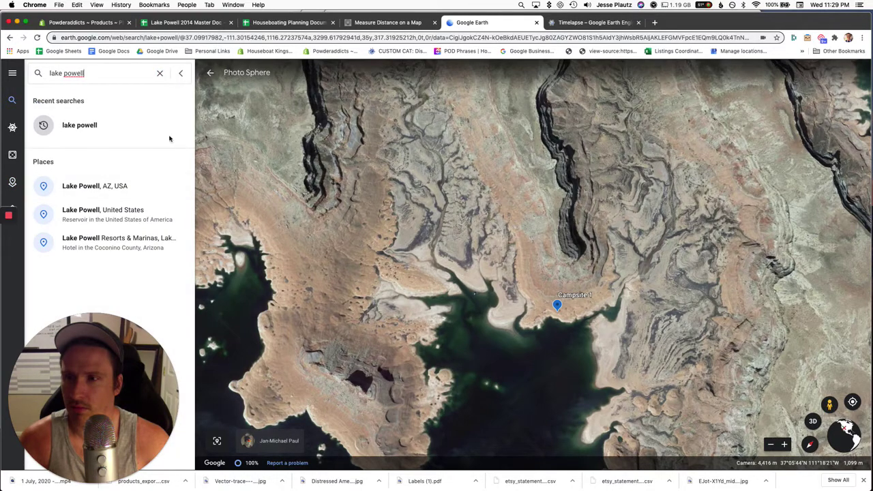
click(179, 74)
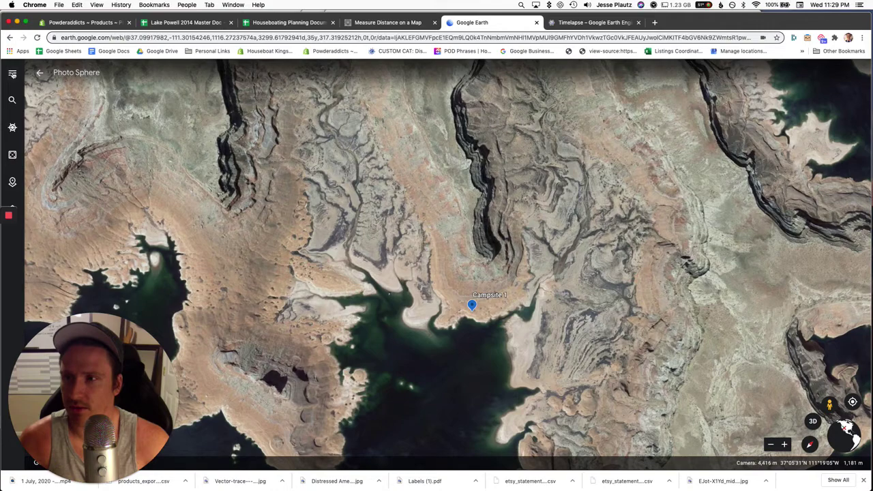
click(13, 74)
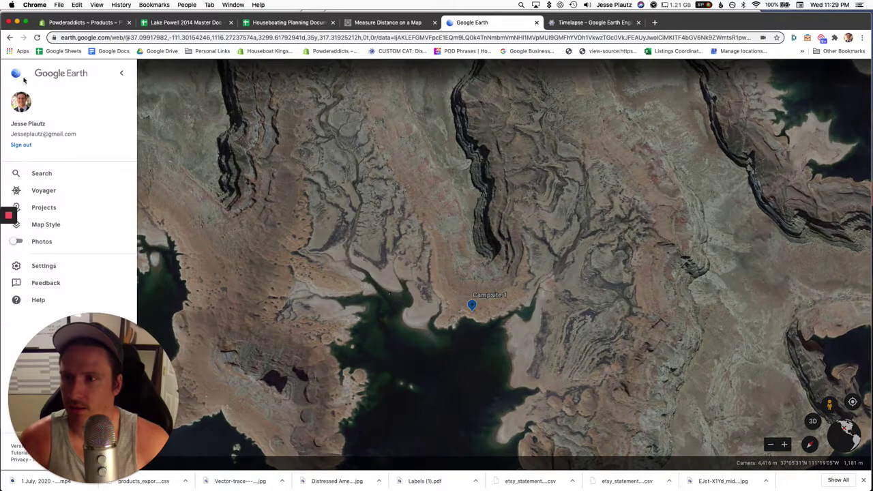
click(122, 75)
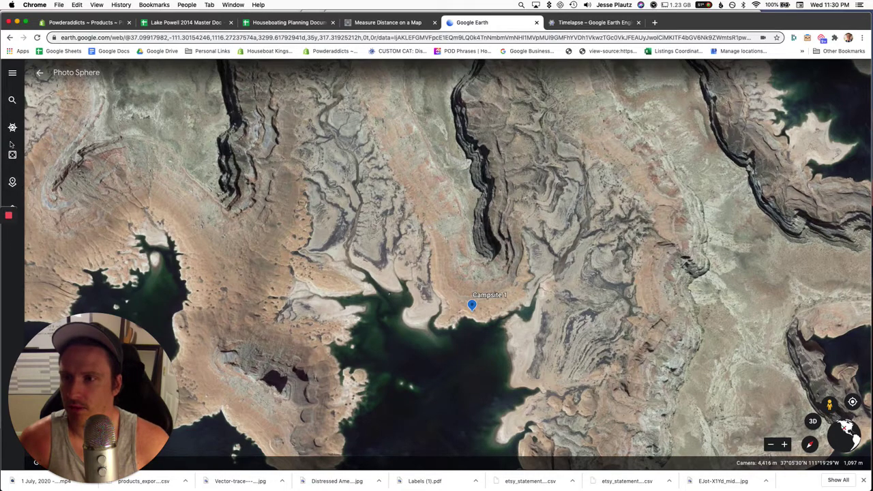
mouse_move(17, 209)
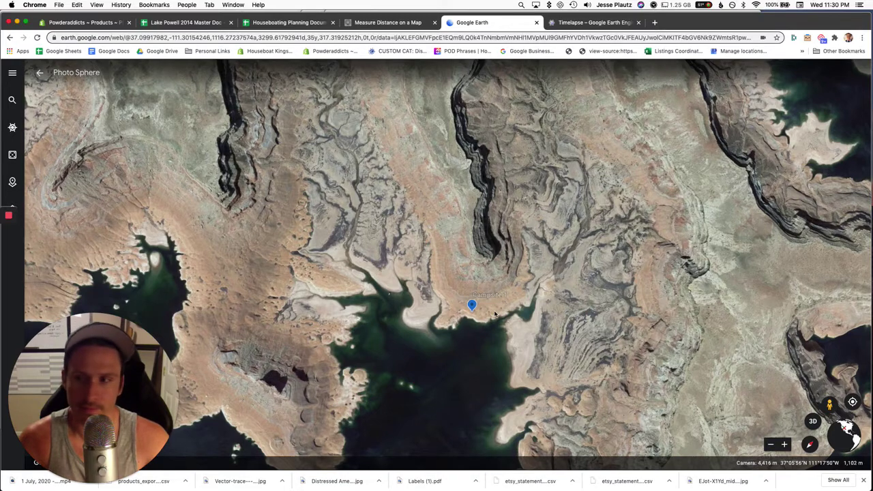
Step: Open the Campsite 1 placemark for editing, check its icon and view settings, and activate its empty description
scroll(488, 314, up, 3)
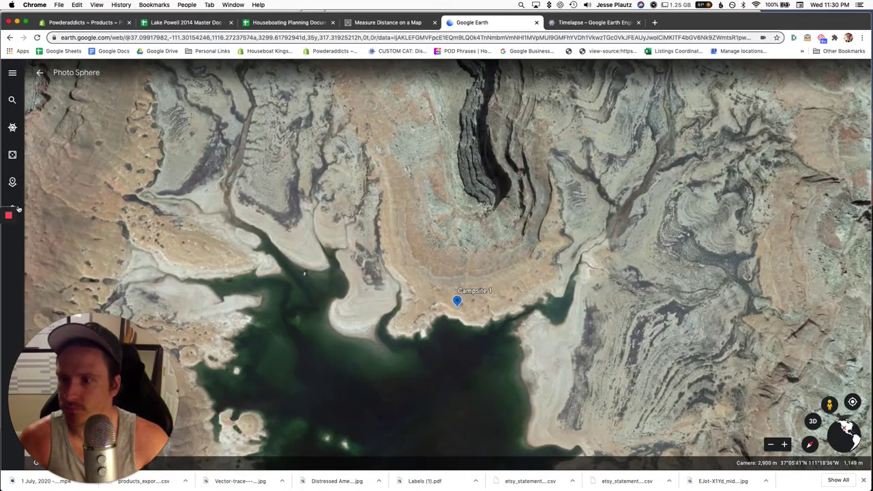
mouse_move(1, 223)
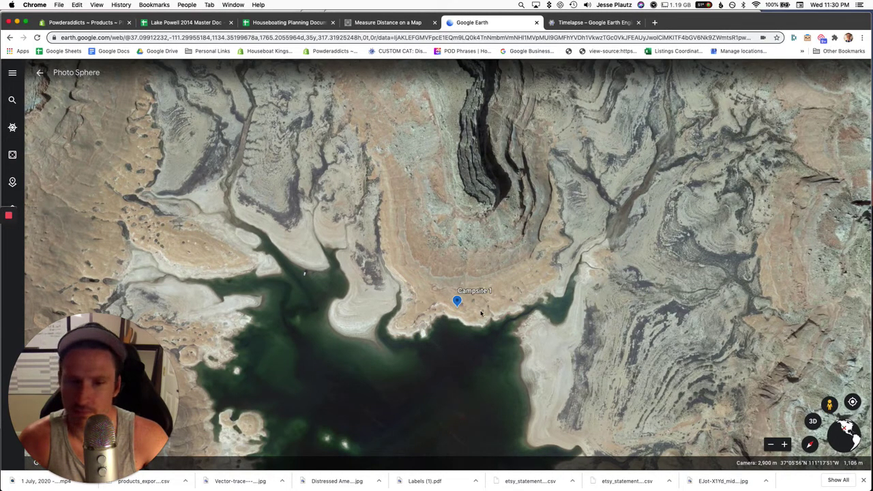
scroll(480, 313, up, 5)
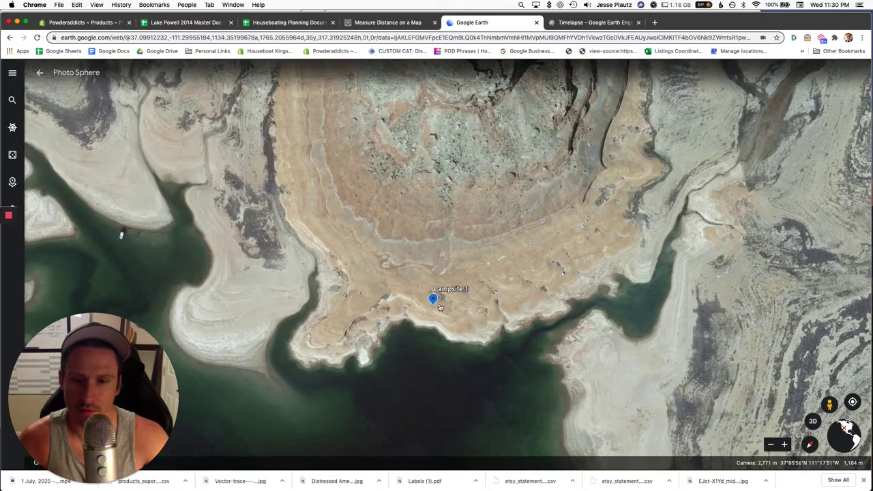
click(432, 300)
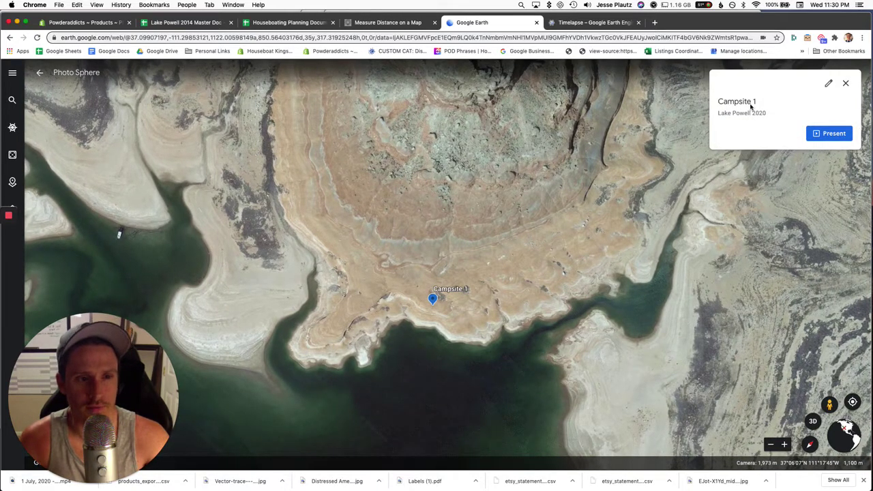
scroll(495, 298, down, 5)
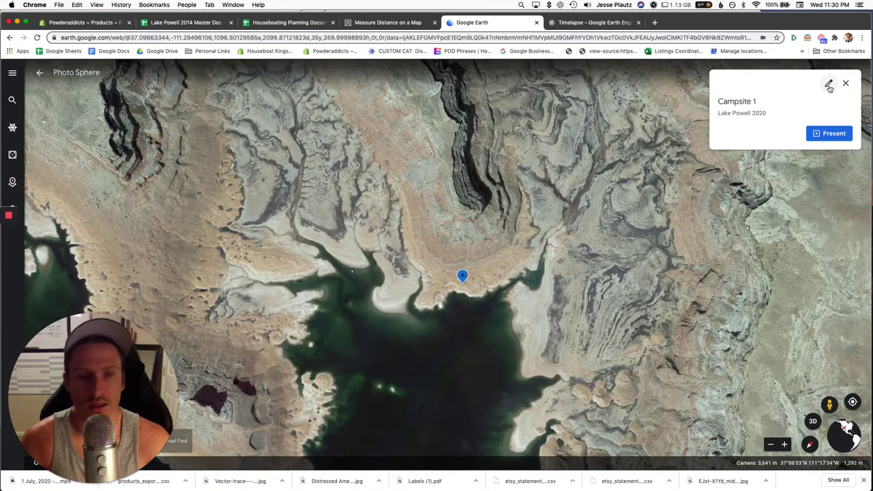
click(829, 84)
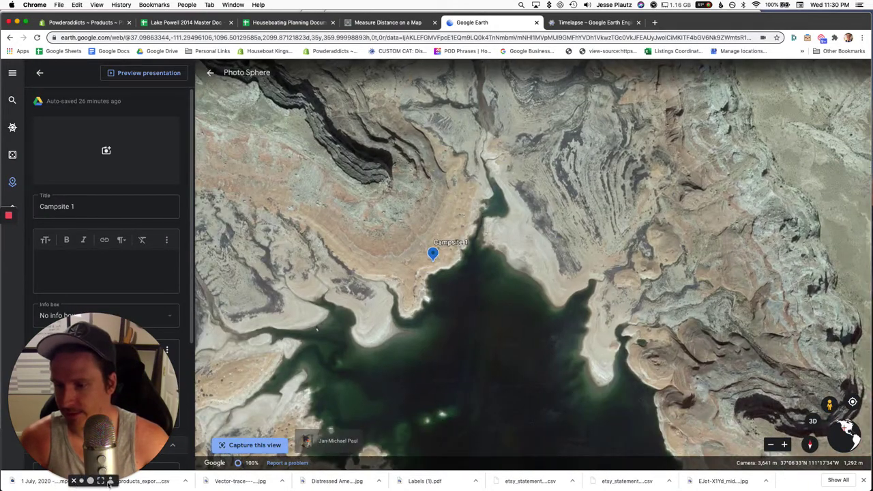
scroll(150, 262, down, 5)
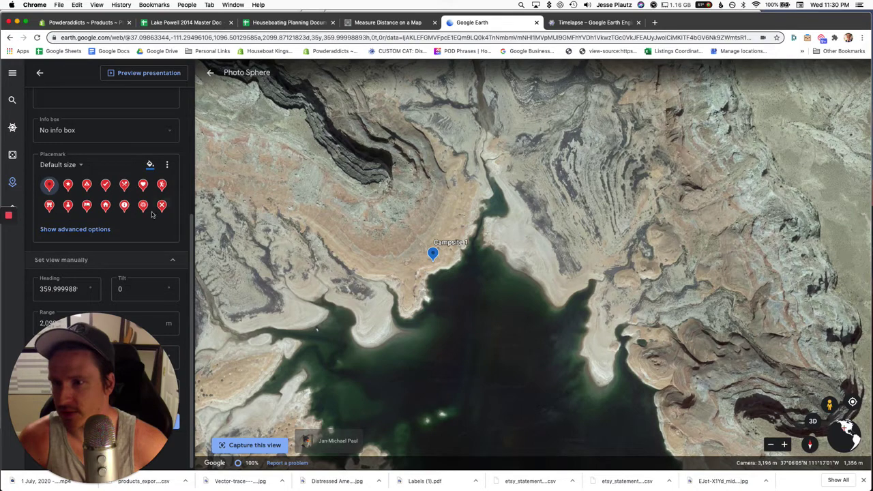
scroll(140, 231, up, 5)
click(101, 275)
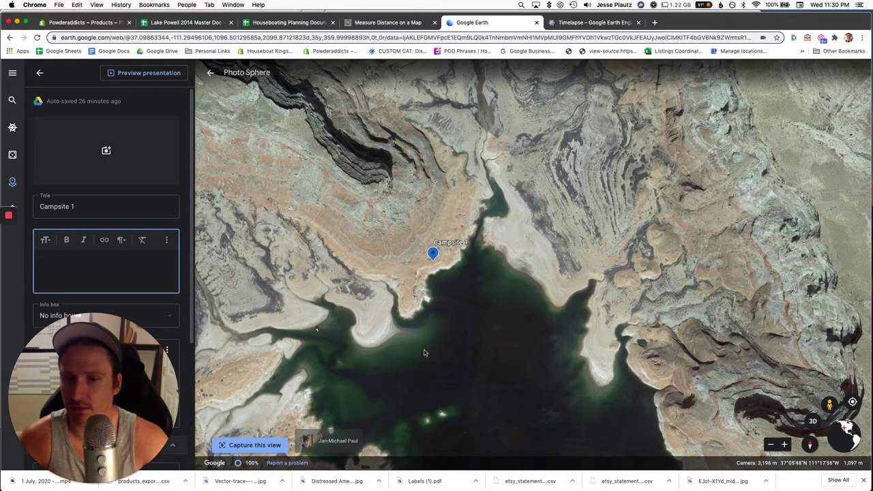
Step: Survey the Padre Bay shoreline south and west of Campsite 1, including the coves and the peninsula toward Gunsight Bay
scroll(385, 371, down, 5)
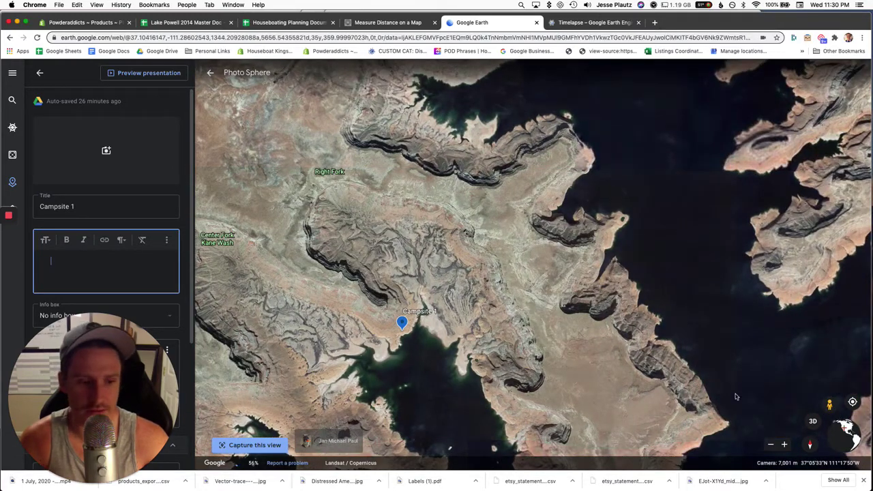
drag(456, 297, 485, 164)
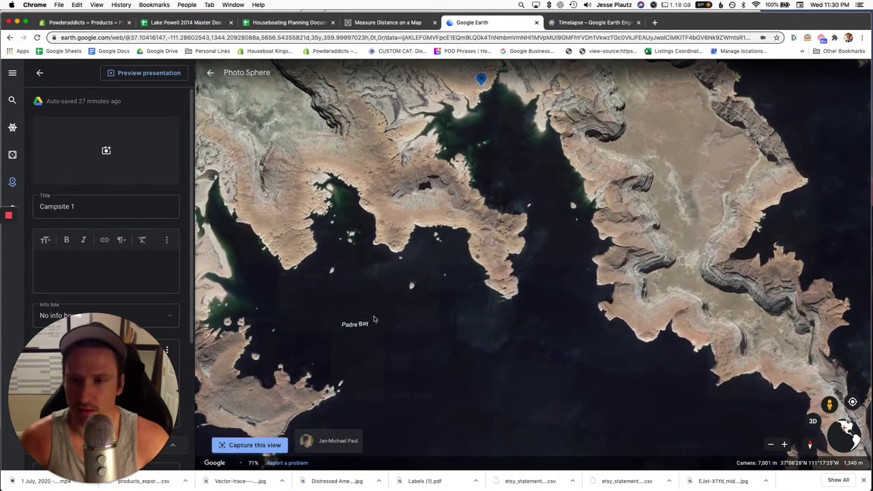
drag(438, 282, 481, 271)
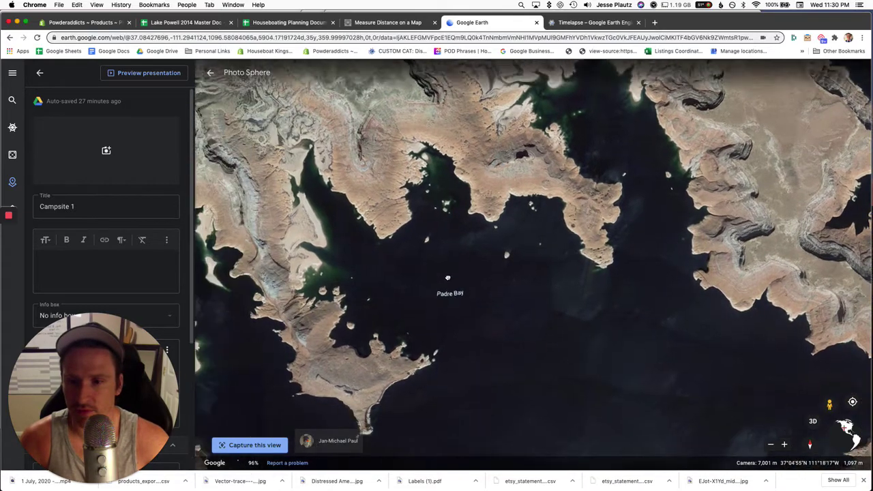
drag(505, 312, 591, 348)
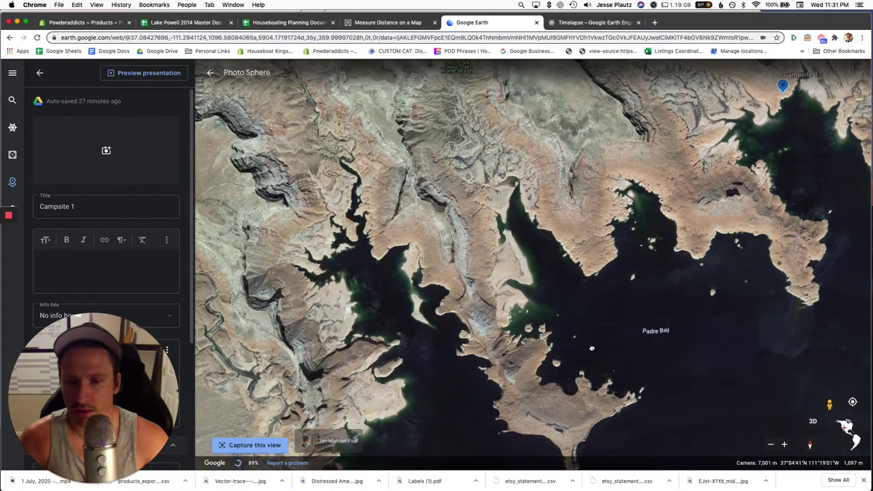
drag(531, 298, 444, 203)
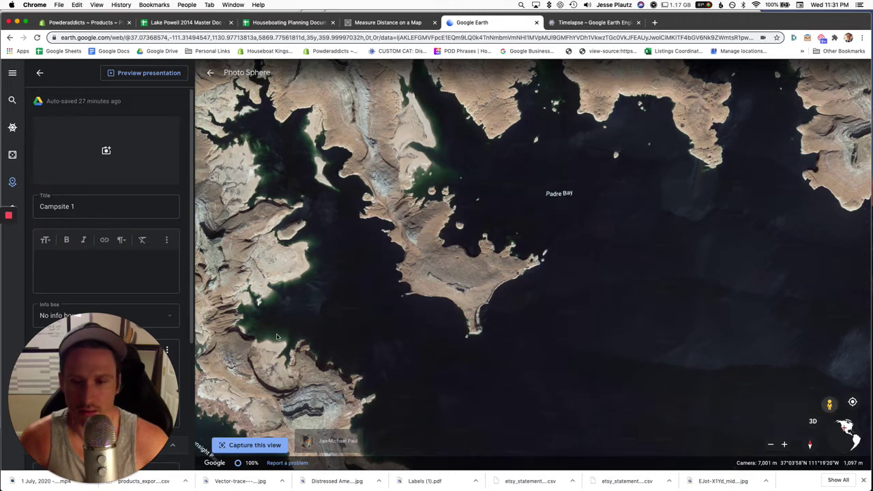
Step: Close the Campsite 1 editor and survey the water from Padre Bay past Gunsight Bay to the channels farther south
click(40, 73)
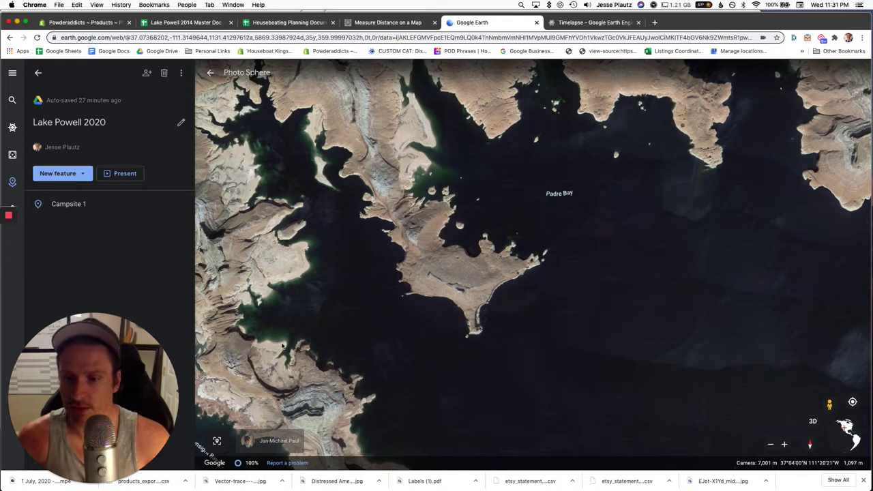
scroll(281, 346, down, 3)
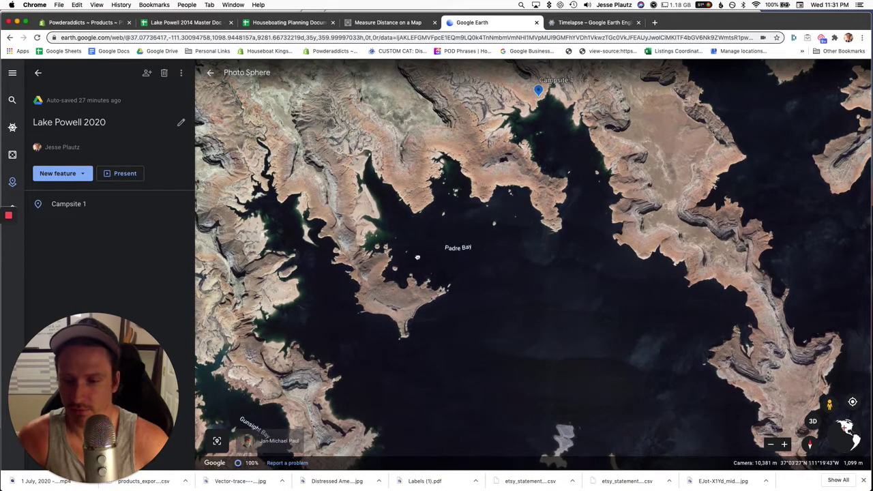
drag(407, 270, 421, 229)
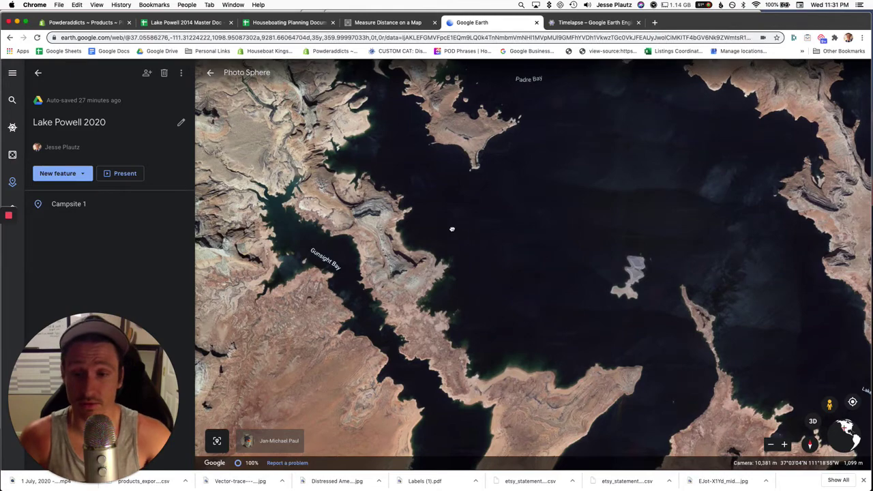
drag(452, 230, 432, 190)
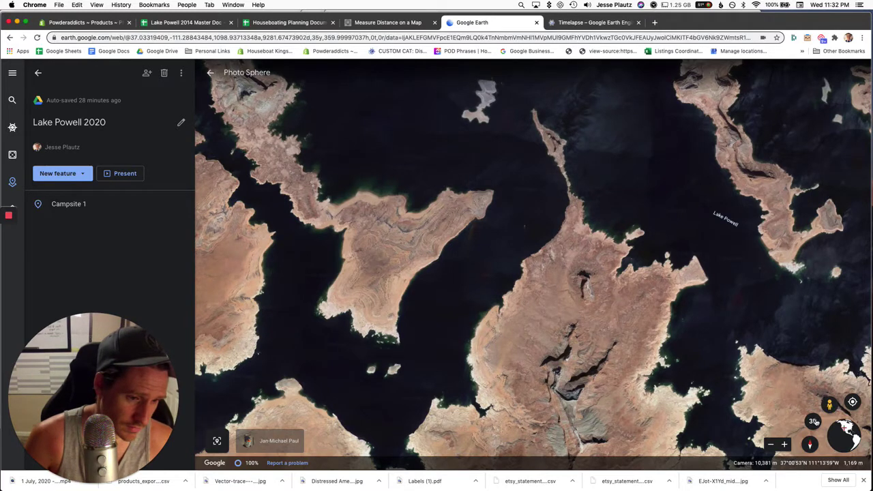
mouse_move(83, 479)
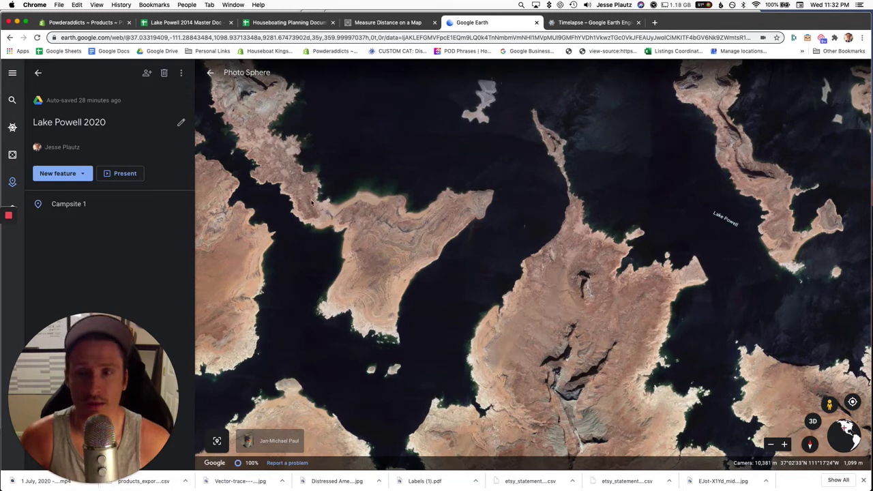
Step: Enter the Street View photo sphere at the sandy beach just southeast of Gunsight Pass
click(8, 236)
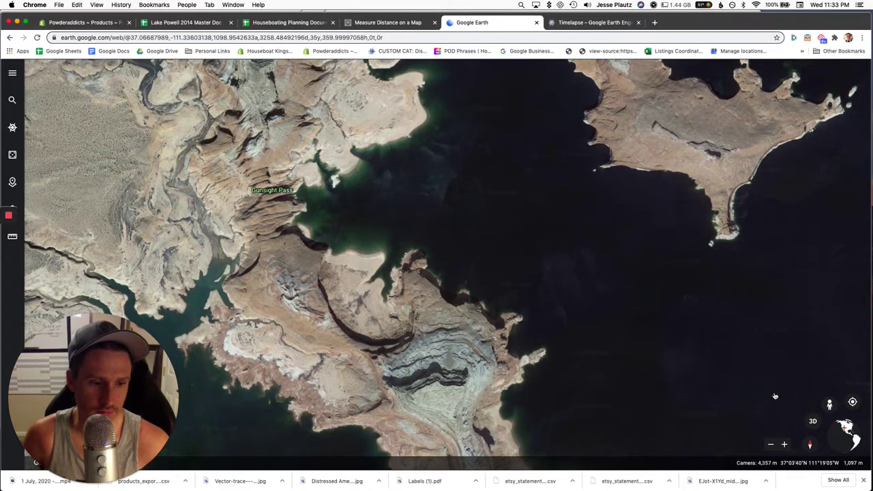
drag(829, 404, 353, 242)
drag(379, 291, 379, 295)
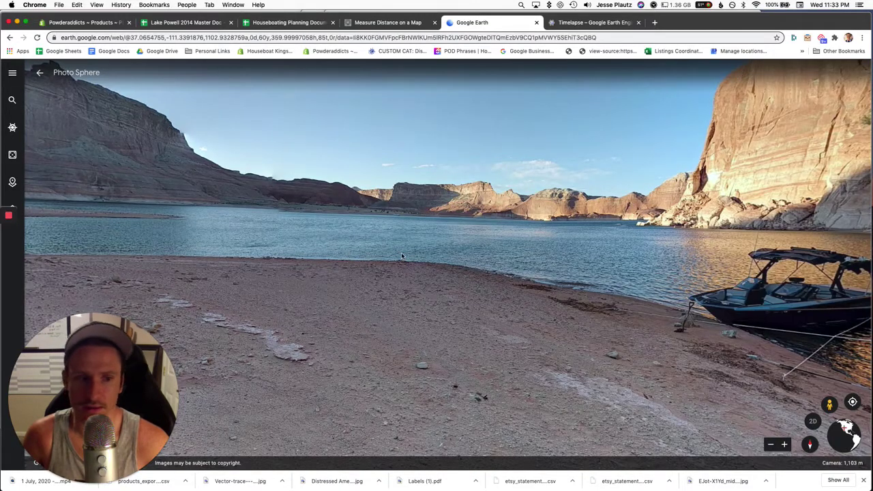
Step: Look around the Gunsight Pass photo sphere to examine the beach, cliffs, cove and moored boats, and return to the overhead map
drag(309, 240, 467, 236)
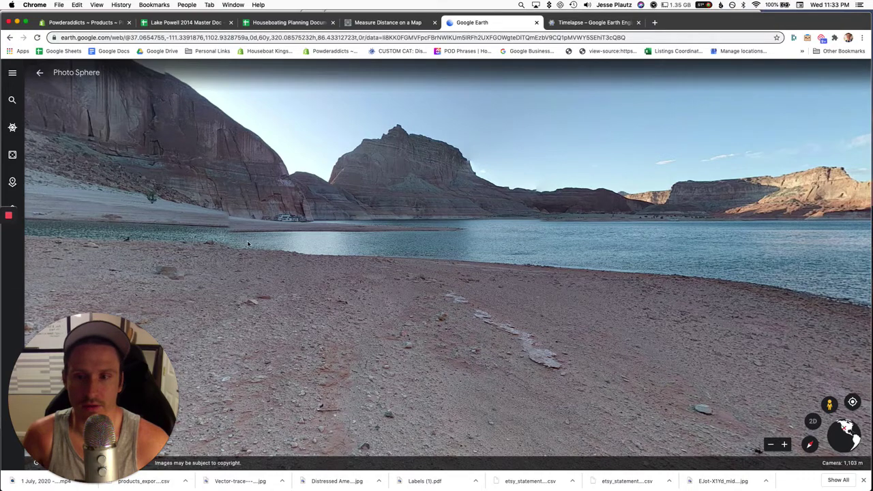
drag(502, 249, 571, 251)
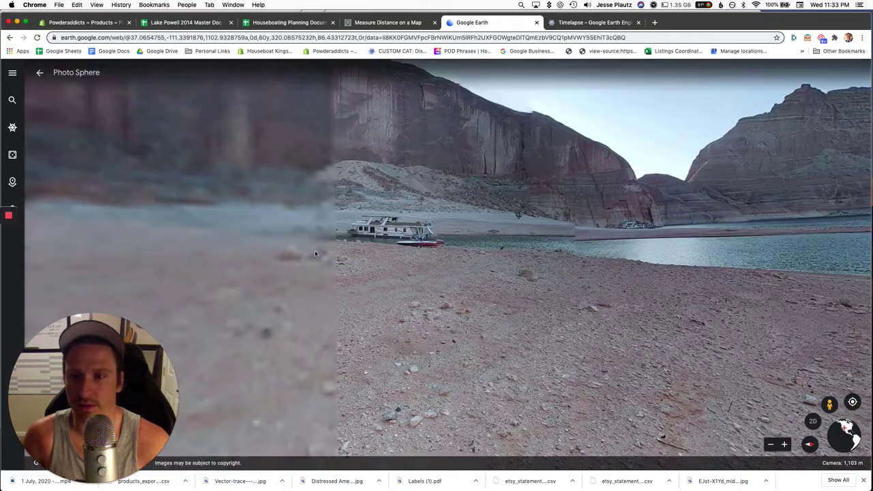
drag(423, 250, 423, 251)
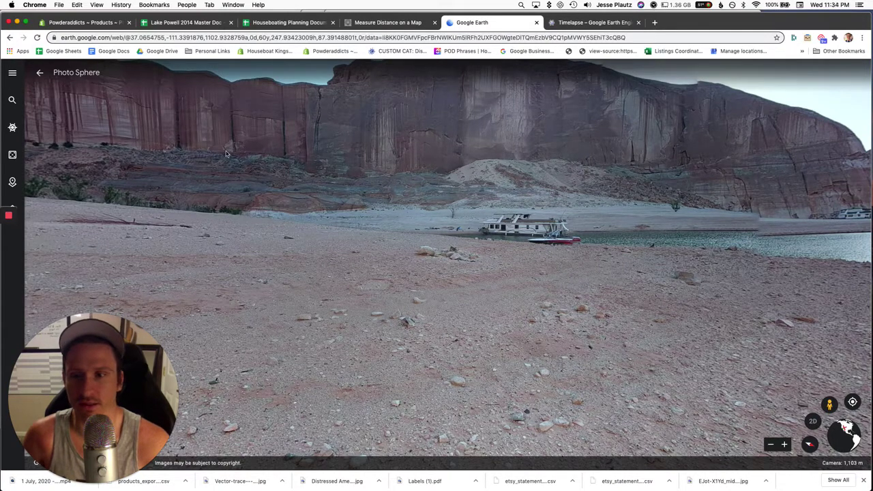
drag(348, 215, 675, 261)
drag(492, 265, 576, 274)
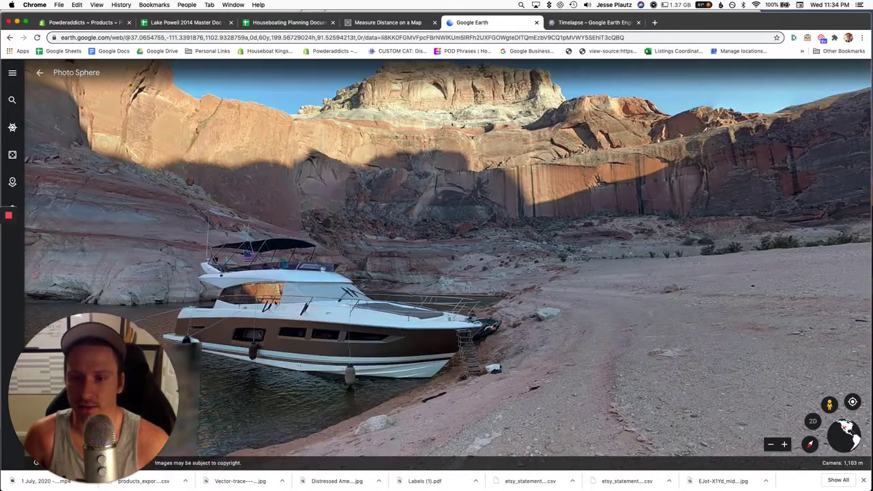
drag(379, 335, 383, 332)
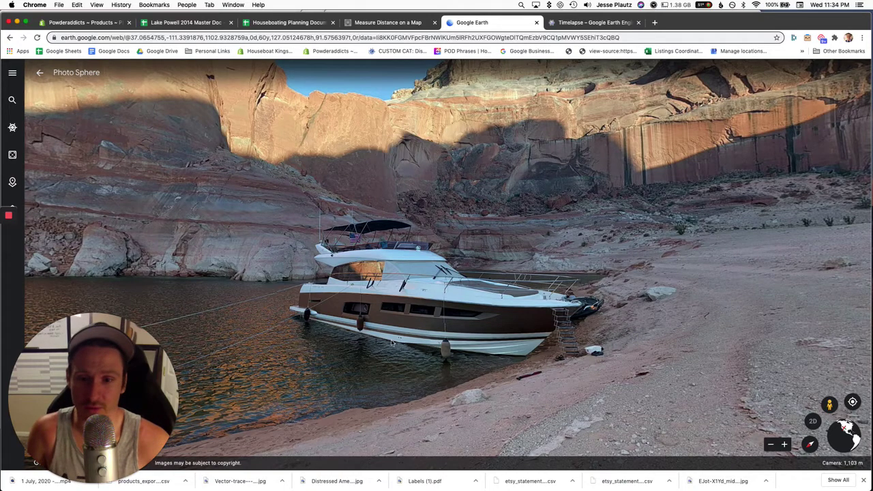
drag(371, 345, 442, 335)
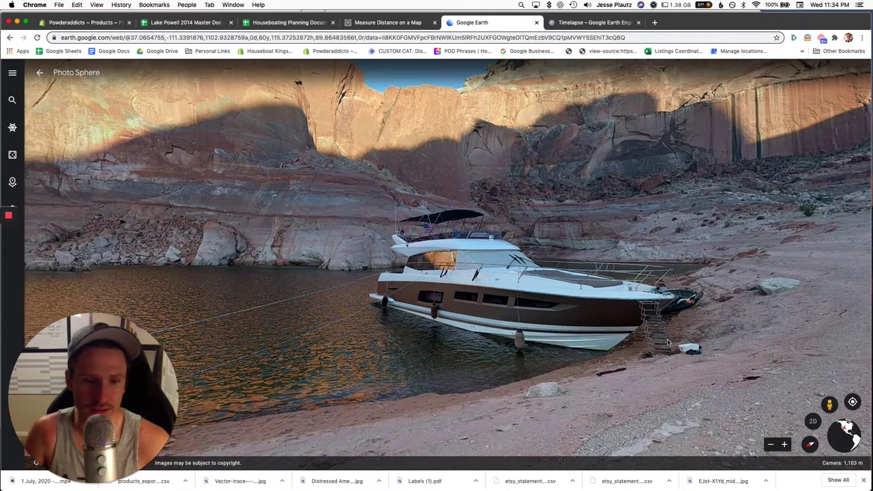
drag(588, 325, 661, 326)
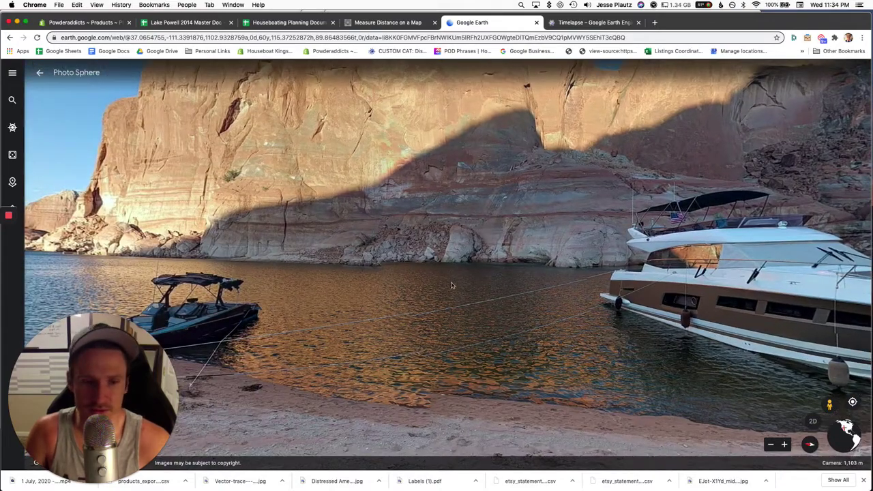
drag(494, 283, 602, 292)
drag(464, 275, 501, 276)
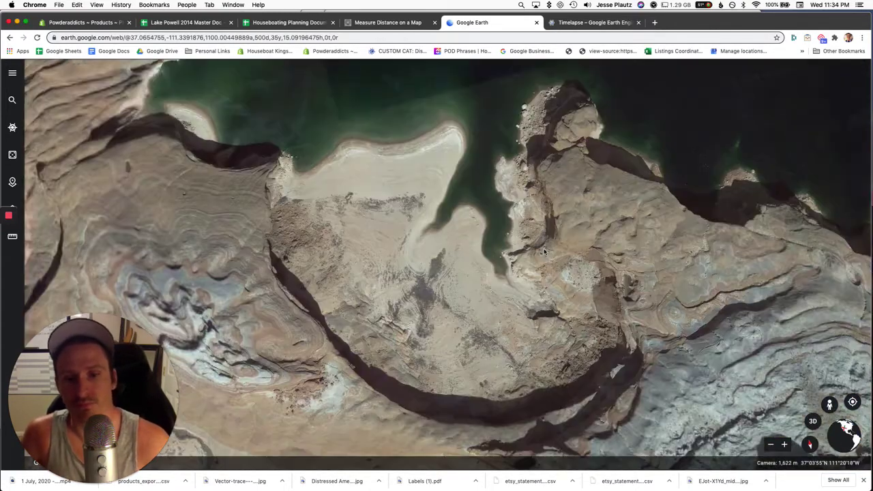
Step: Survey the shoreline from Gunsight Pass past Gunsight Bay to the channel junction near the Utah–Arizona border
scroll(544, 252, down, 3)
scroll(544, 249, down, 5)
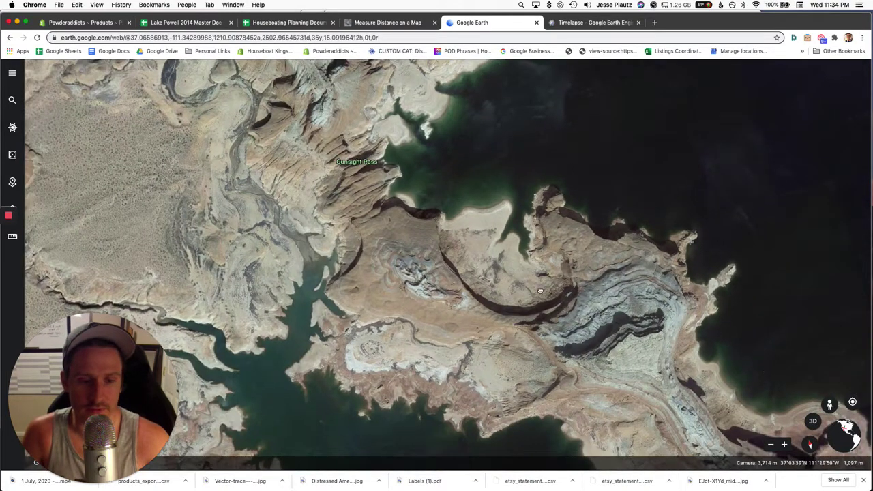
drag(686, 332, 636, 298)
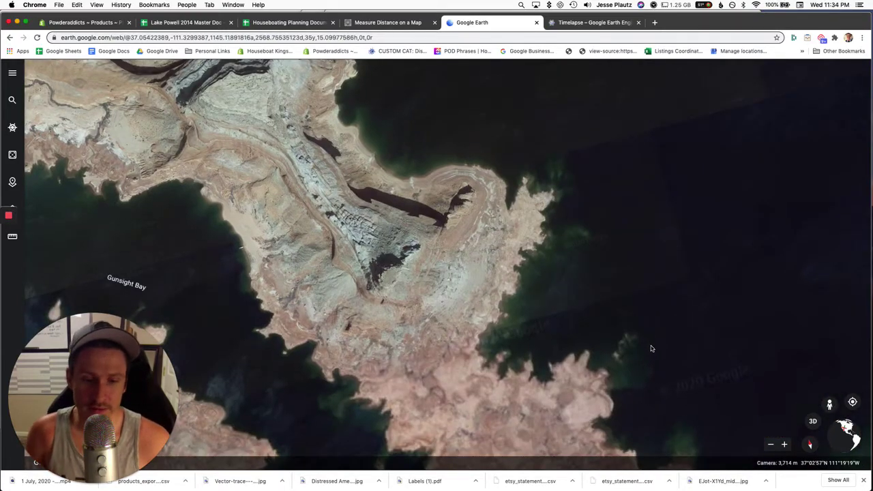
scroll(654, 347, down, 3)
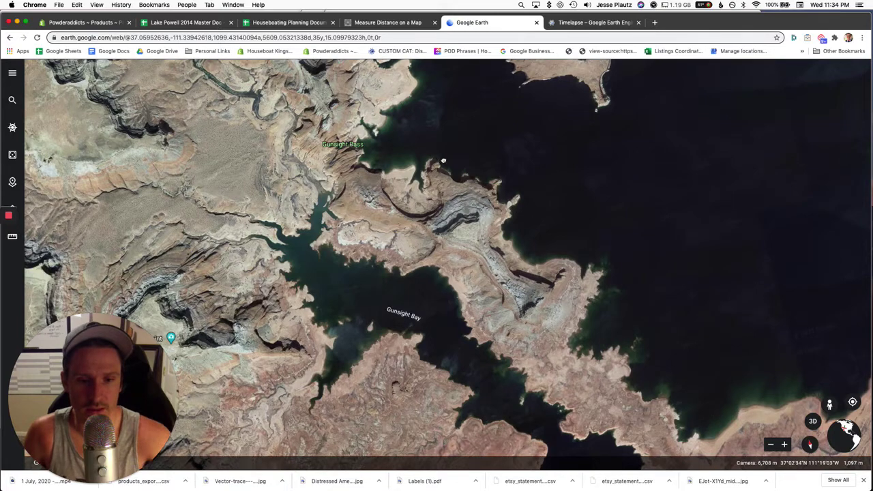
drag(722, 413, 441, 154)
drag(735, 403, 529, 225)
drag(631, 307, 427, 133)
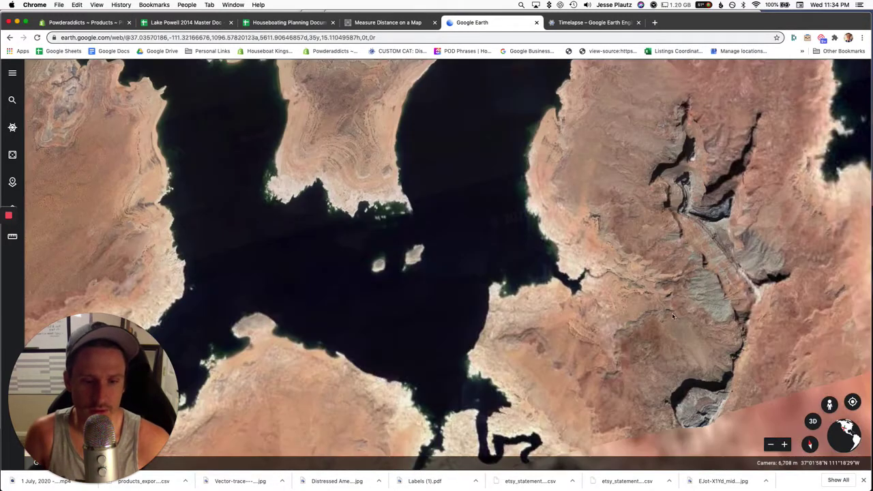
scroll(445, 280, down, 3)
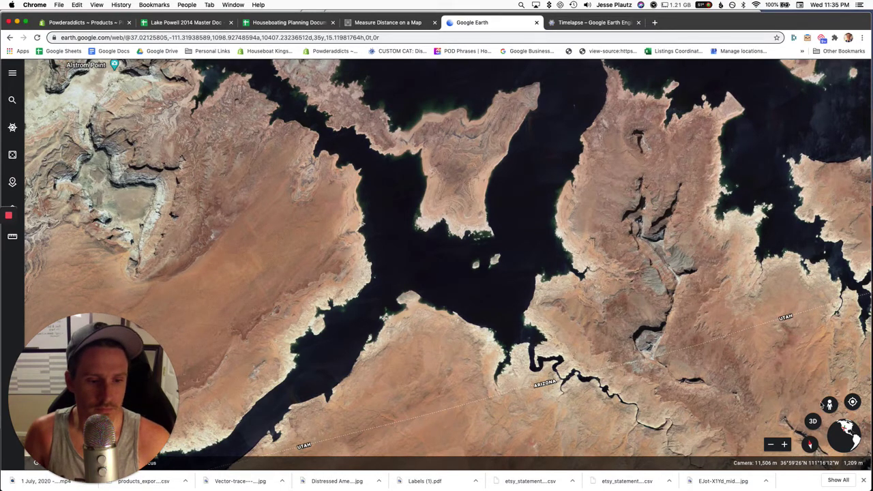
Step: Enter the Street View boat route in the channel east of the peninsula and look toward the western shoreline
drag(537, 186, 525, 193)
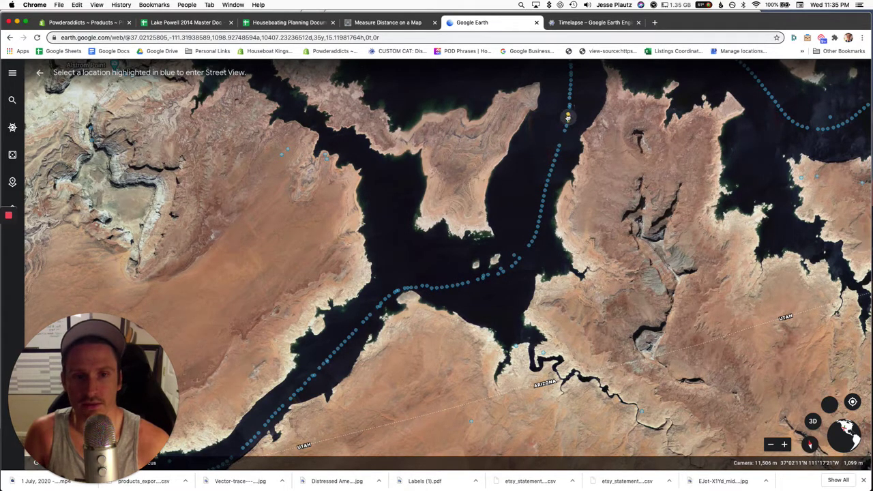
drag(567, 117, 568, 119)
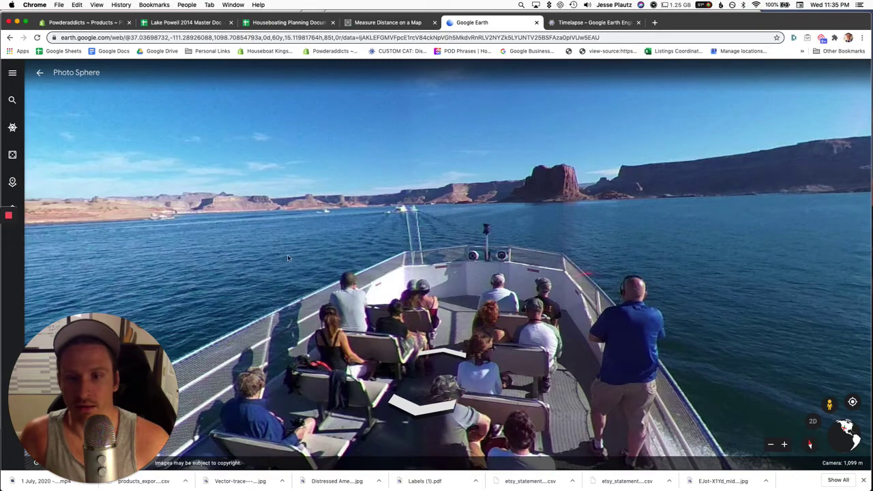
drag(348, 247, 520, 215)
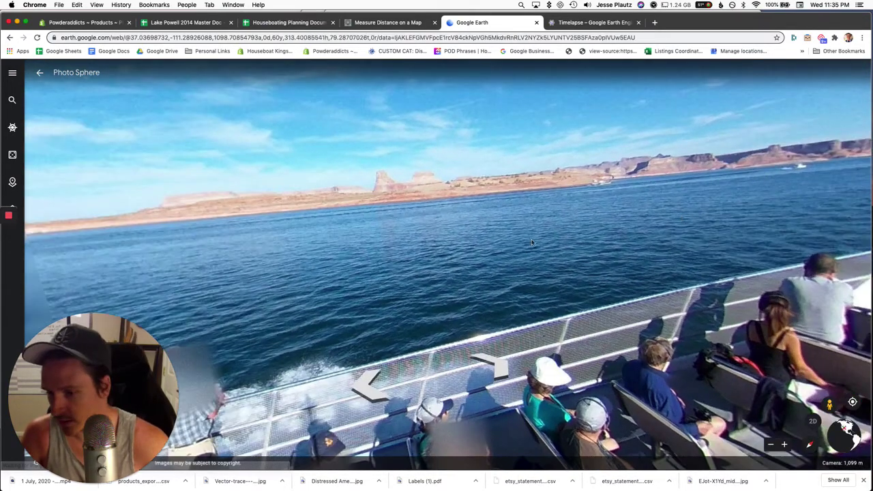
drag(422, 289, 571, 275)
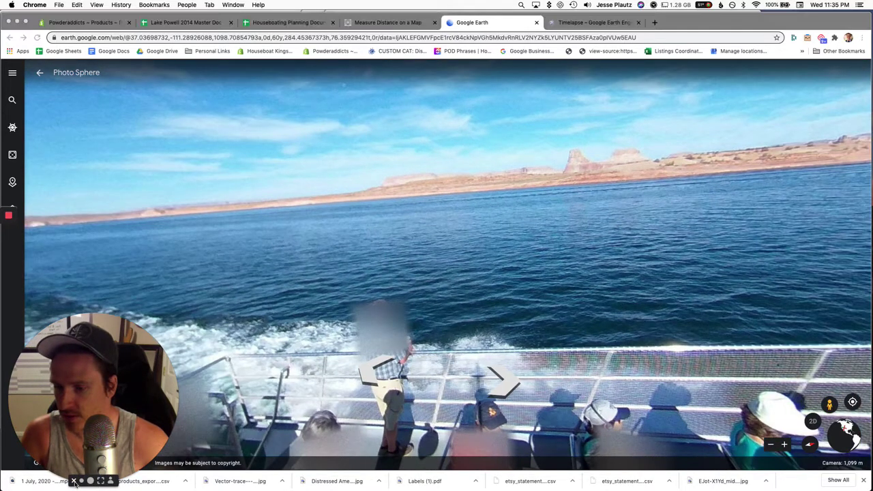
click(73, 481)
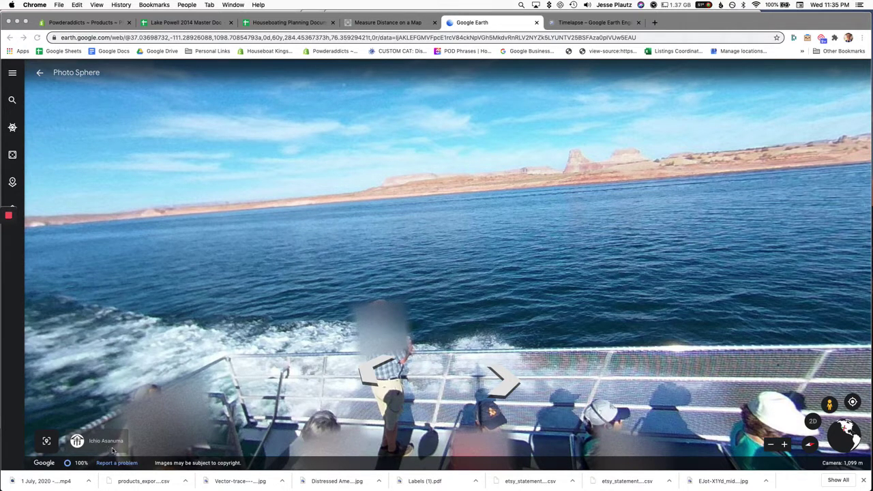
click(174, 358)
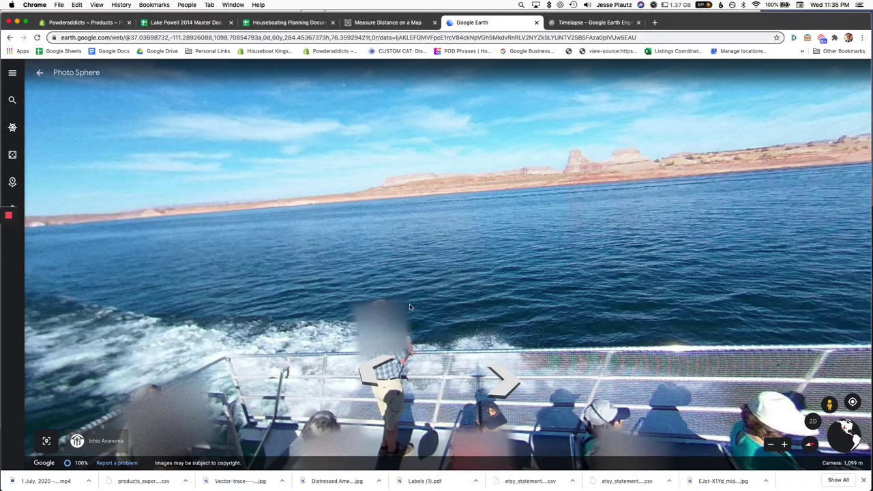
Step: Look around the rest of the boat photo sphere, examining the southern buttes and the wake, ending facing the bow
drag(173, 303, 651, 326)
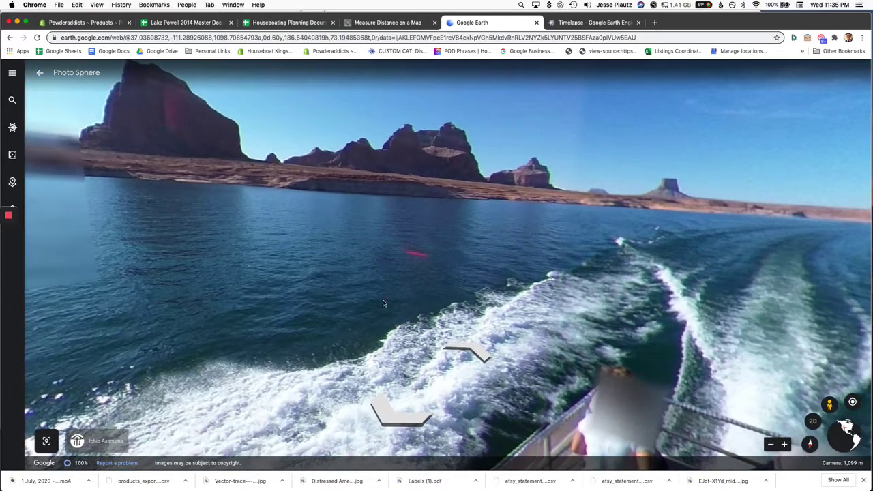
drag(384, 304, 650, 302)
drag(263, 272, 496, 279)
drag(427, 268, 463, 282)
drag(327, 258, 583, 322)
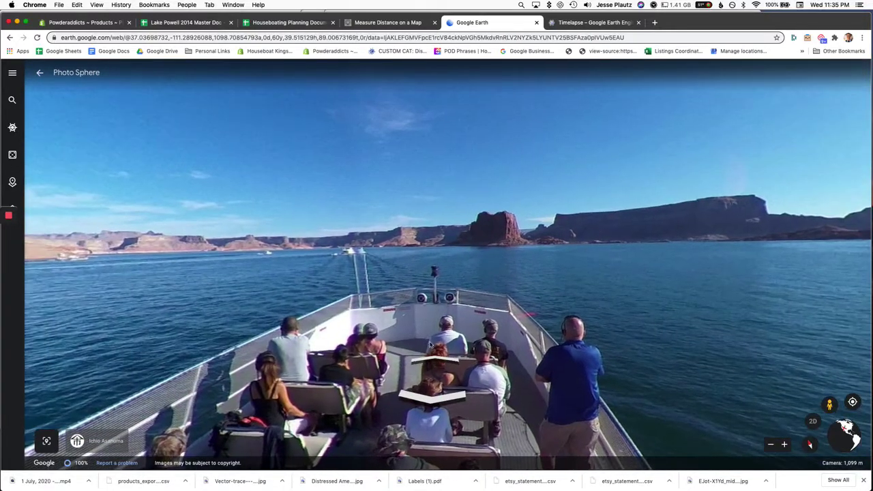
Step: Advance along the Street View boat route toward the red butte ahead, and return to the overhead map
click(433, 361)
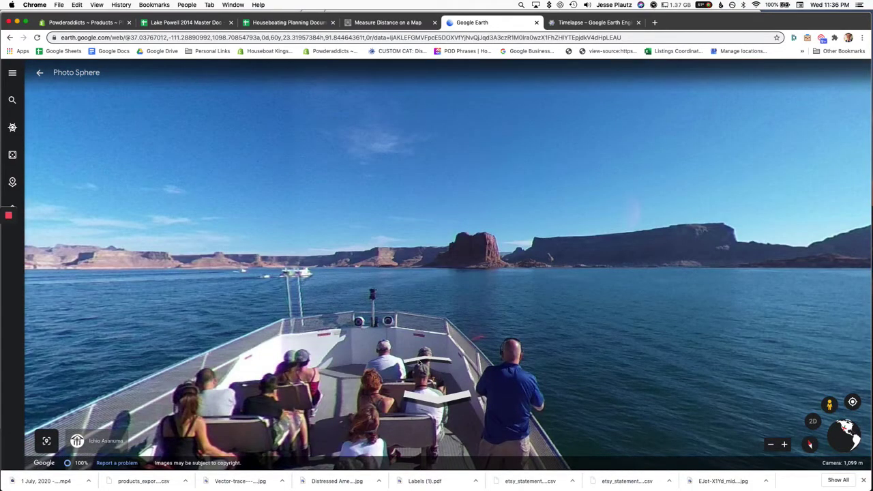
click(425, 362)
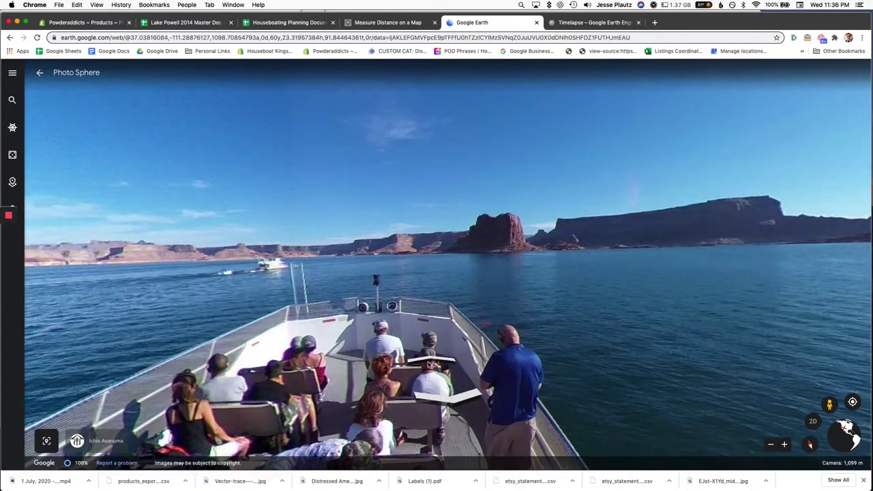
click(428, 363)
drag(565, 302, 721, 306)
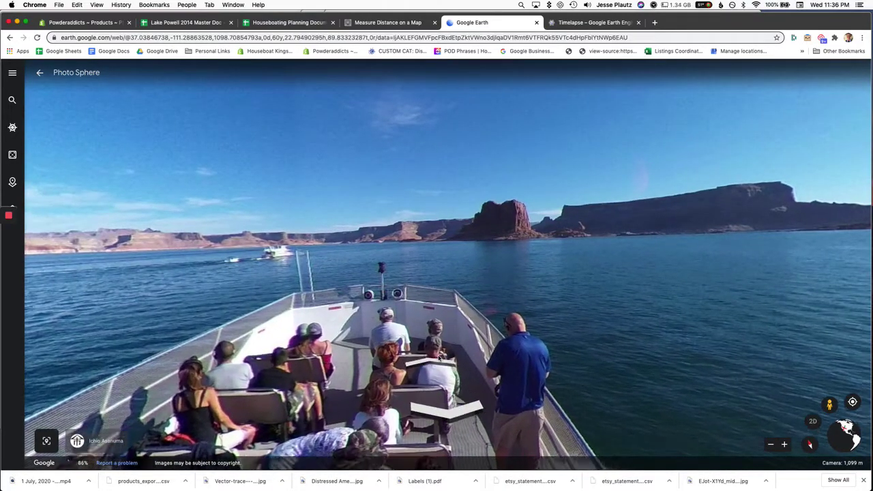
click(439, 357)
click(424, 360)
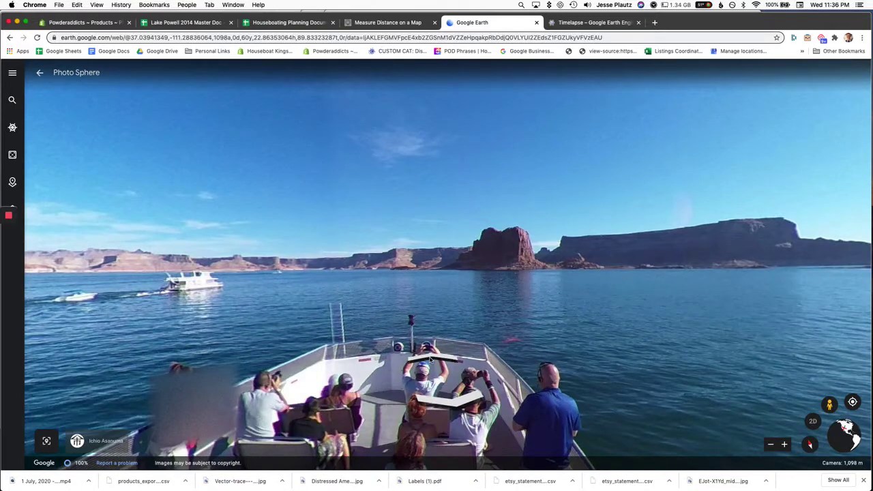
click(429, 359)
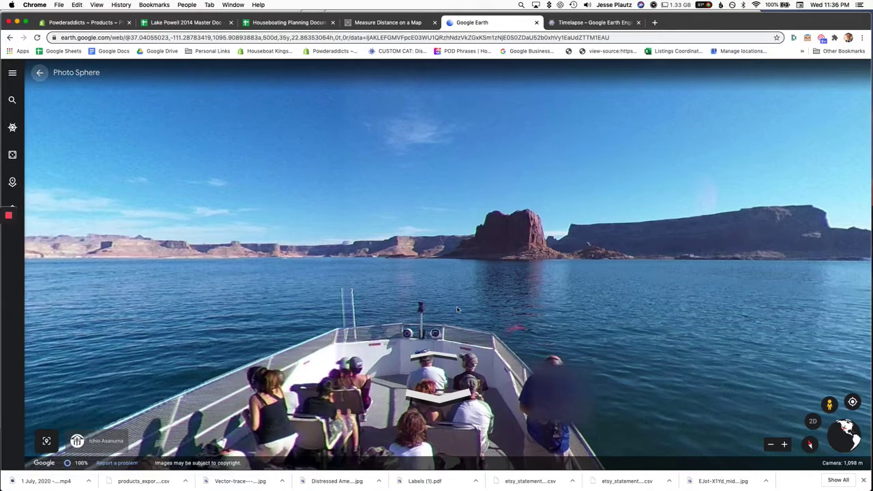
click(39, 73)
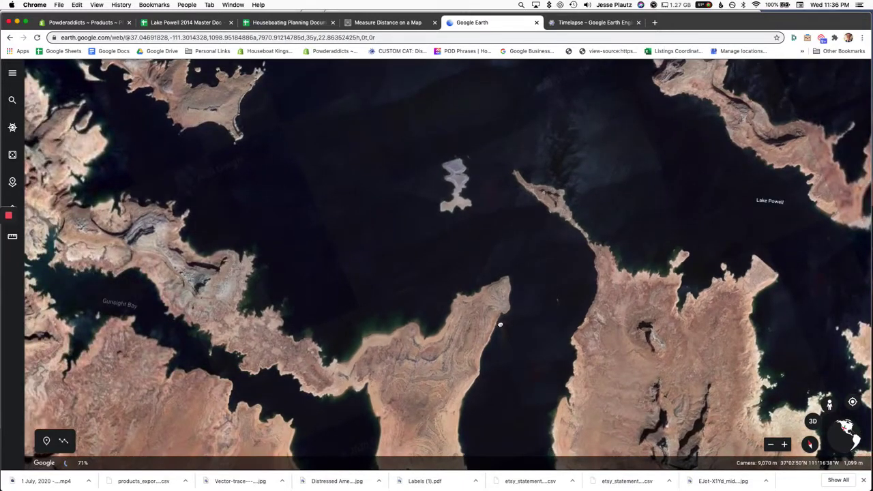
Step: Survey the Lake Powell channel east of Padre Bay toward West Canyon
drag(567, 312, 496, 430)
drag(537, 379, 547, 409)
drag(494, 306, 403, 337)
drag(339, 308, 228, 265)
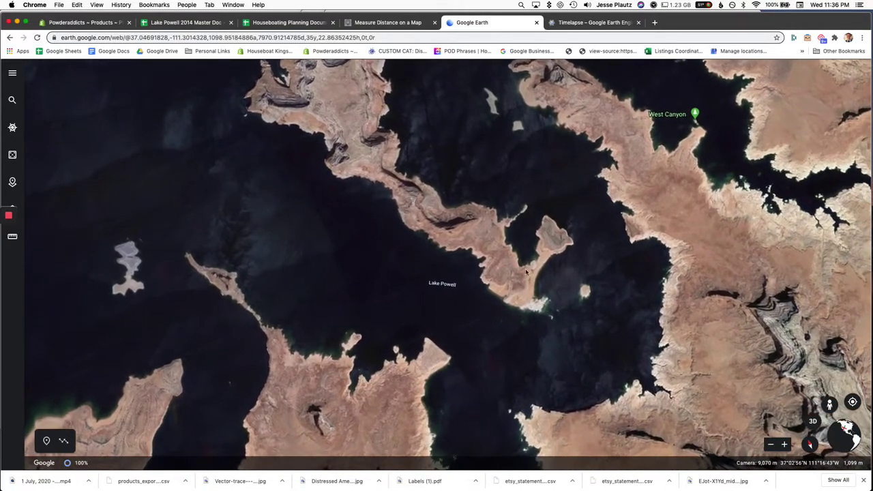
Step: Enter the Street View boat route beside the tip of the narrow peninsula east of the gray island
drag(531, 294, 597, 292)
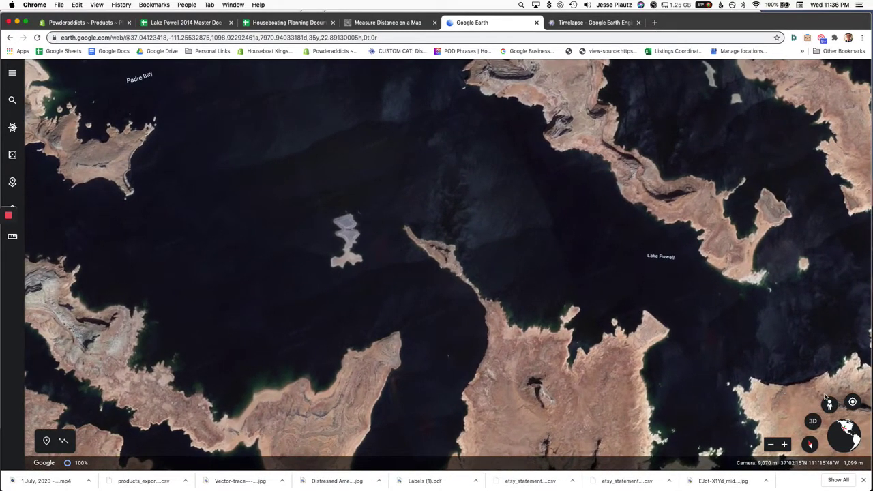
drag(433, 262, 421, 251)
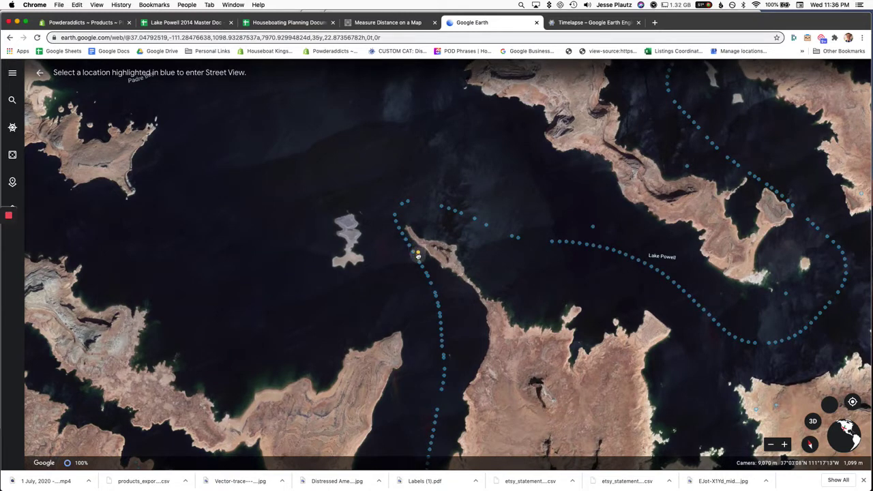
drag(417, 257, 421, 260)
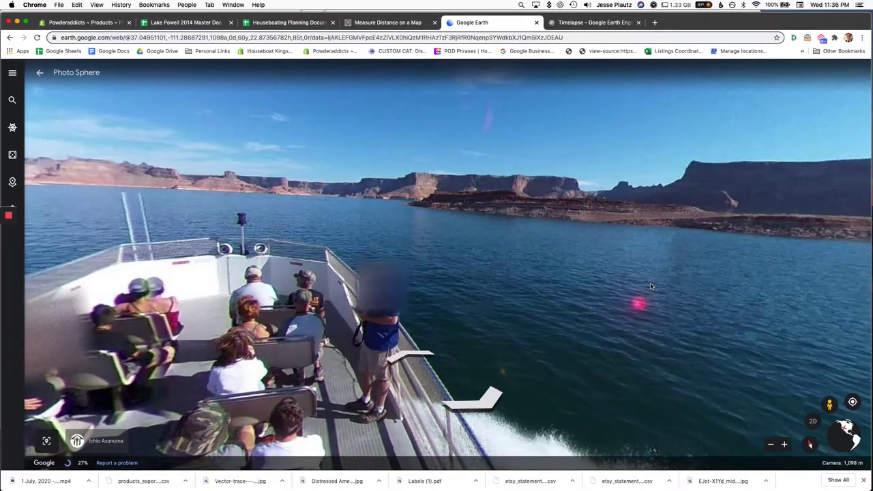
Step: Look around the boat photo sphere along the peninsula's shoreline and back to the bow, and return to the overhead map
drag(580, 275, 272, 251)
drag(600, 233, 795, 280)
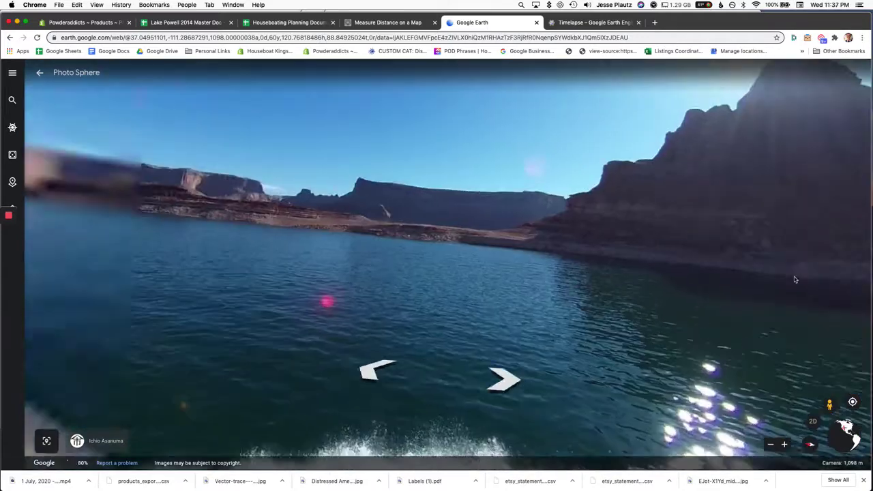
drag(367, 255, 698, 306)
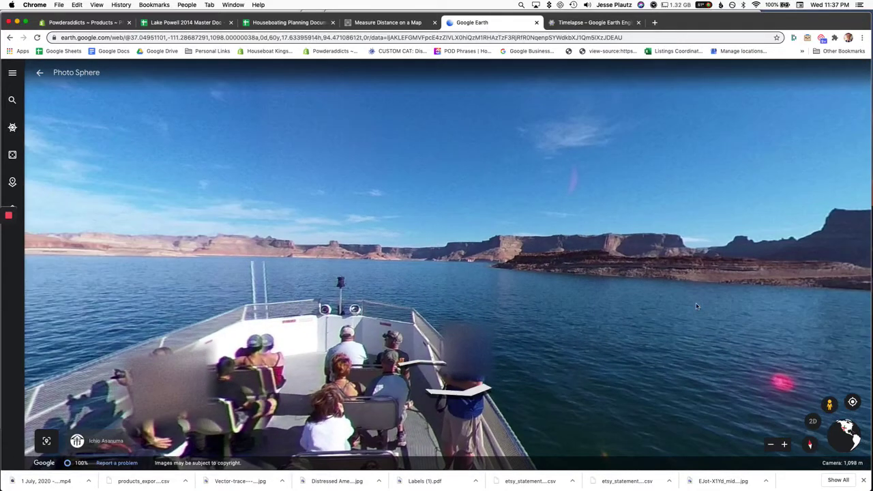
click(40, 73)
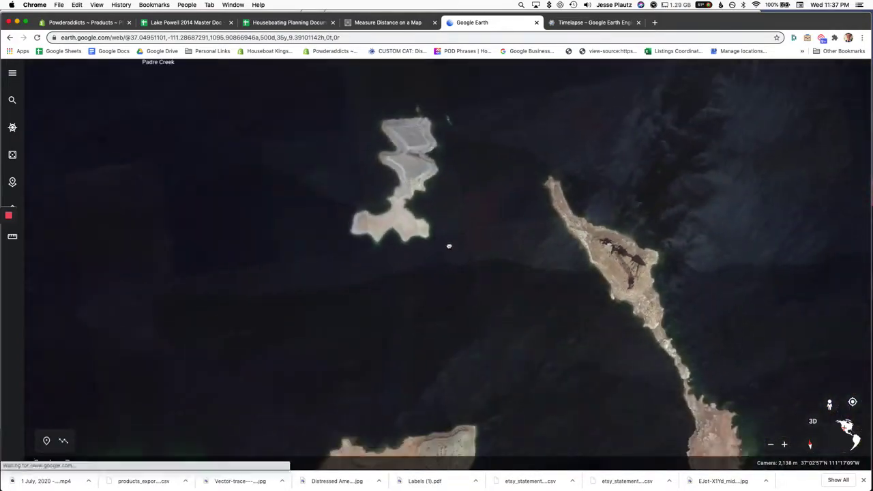
Step: Enter the Street View boat route near the small round island west of West Canyon and advance one position toward the large butte
scroll(631, 281, down, 5)
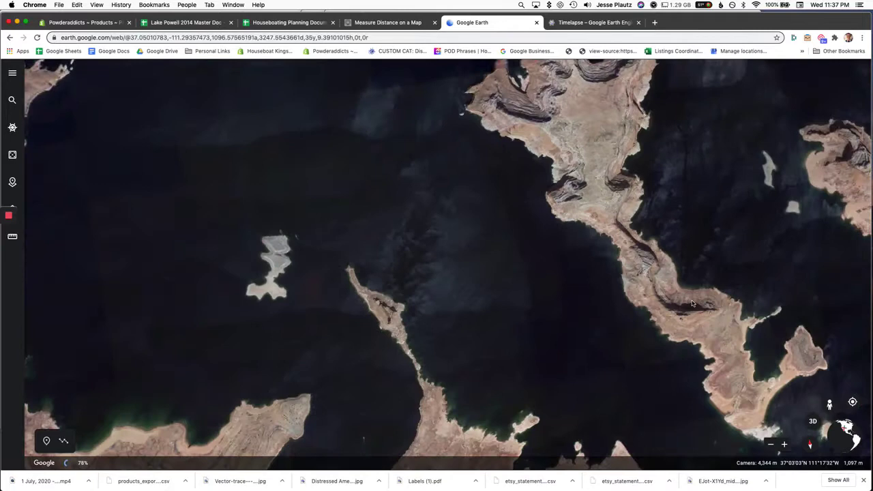
drag(529, 268, 348, 192)
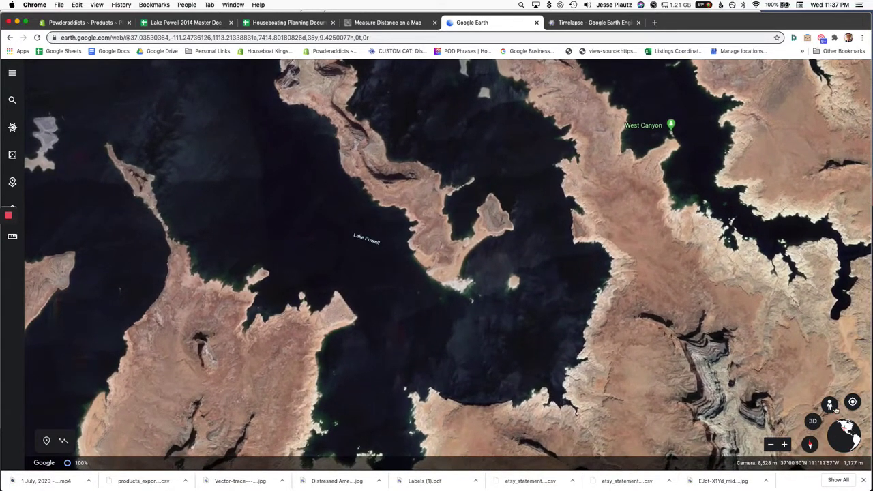
drag(491, 248, 537, 248)
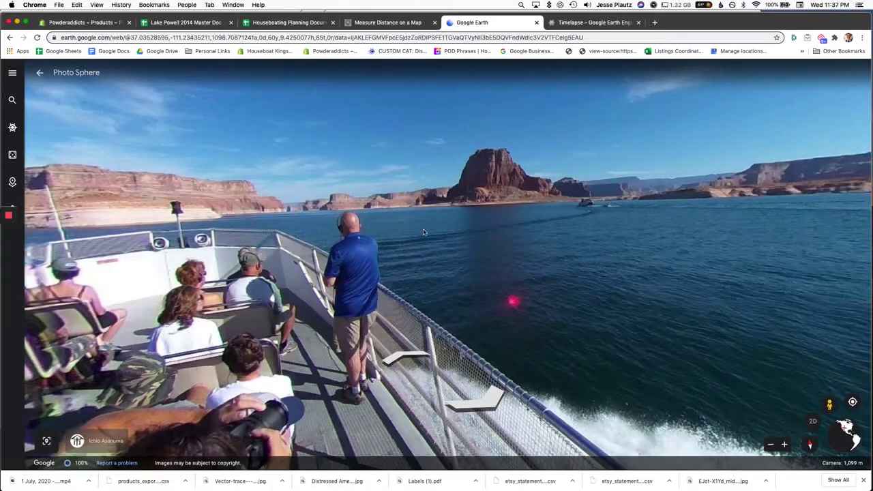
drag(316, 203, 518, 240)
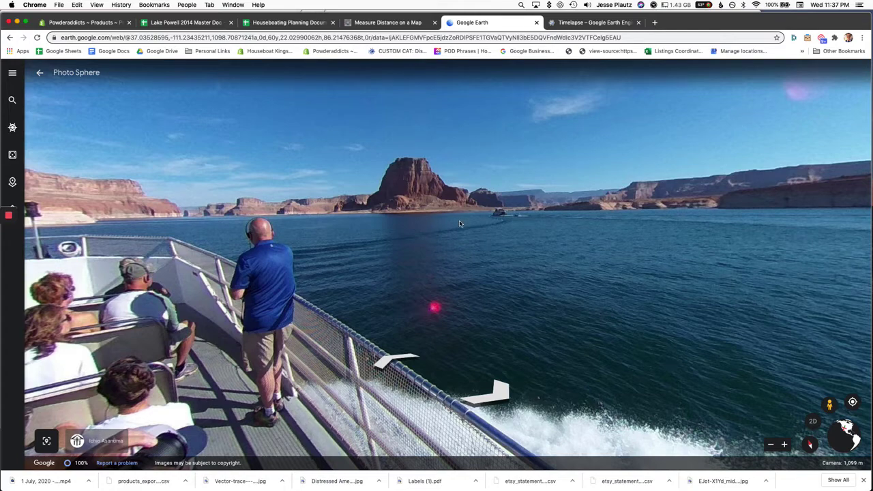
click(402, 359)
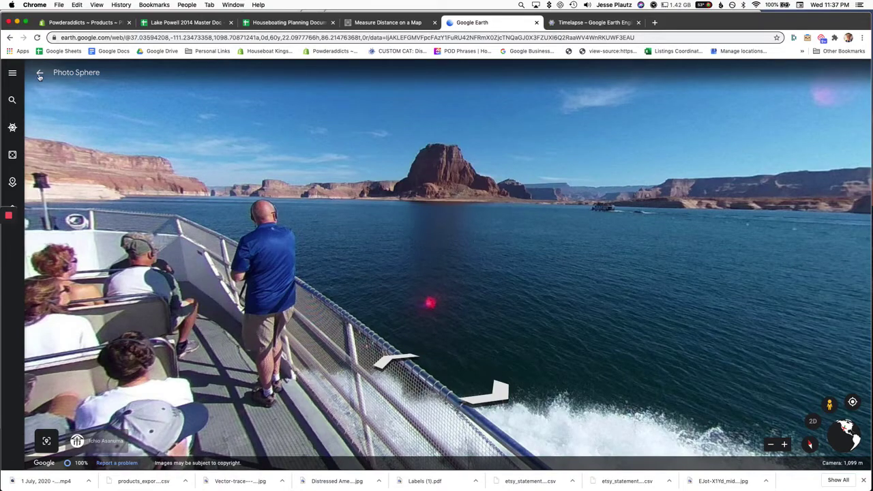
Step: Look around the boat photo sphere, examining the surrounding buttes, the wake and the sunlit channel, and return to the overhead map
drag(162, 168, 518, 175)
drag(243, 168, 338, 166)
drag(489, 167, 424, 283)
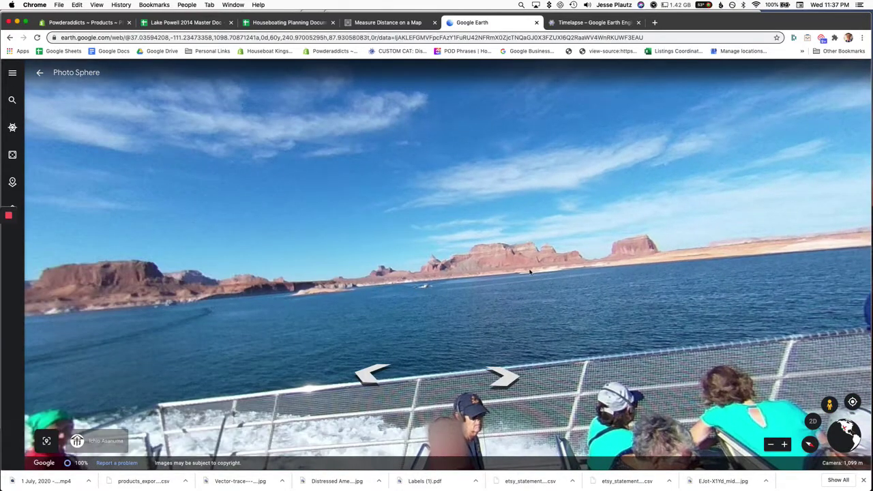
drag(497, 276, 631, 268)
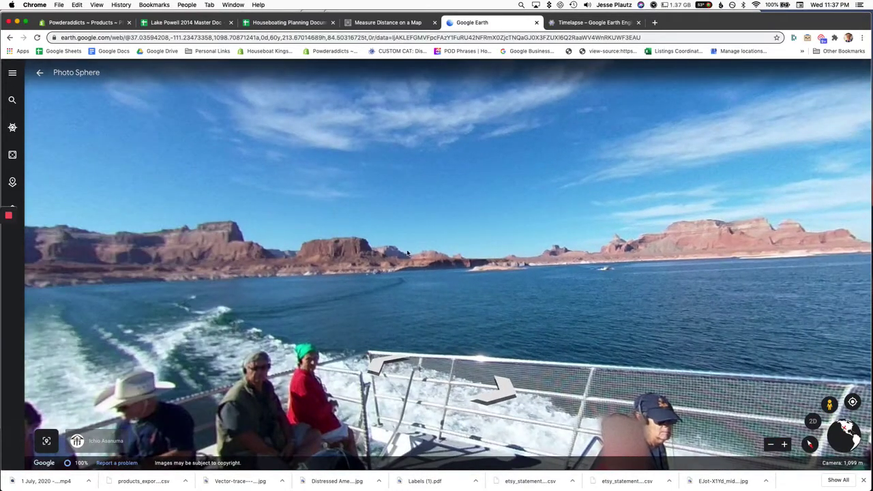
drag(374, 259, 496, 237)
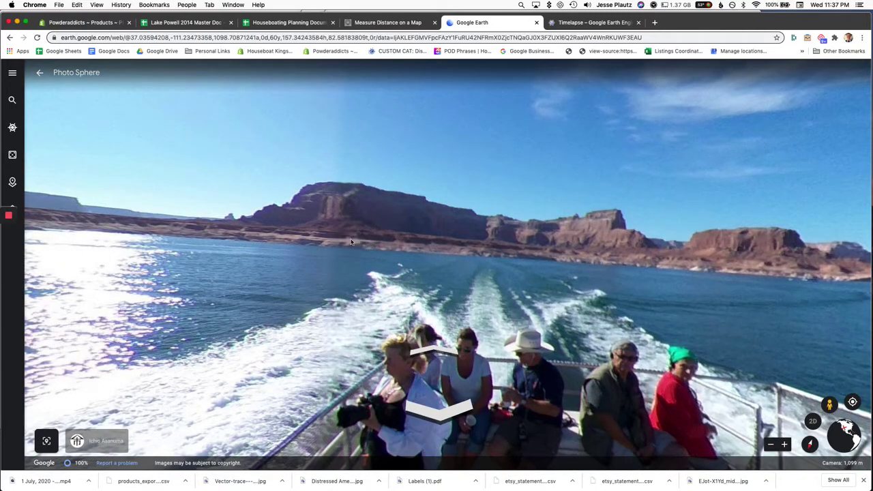
drag(342, 247, 263, 238)
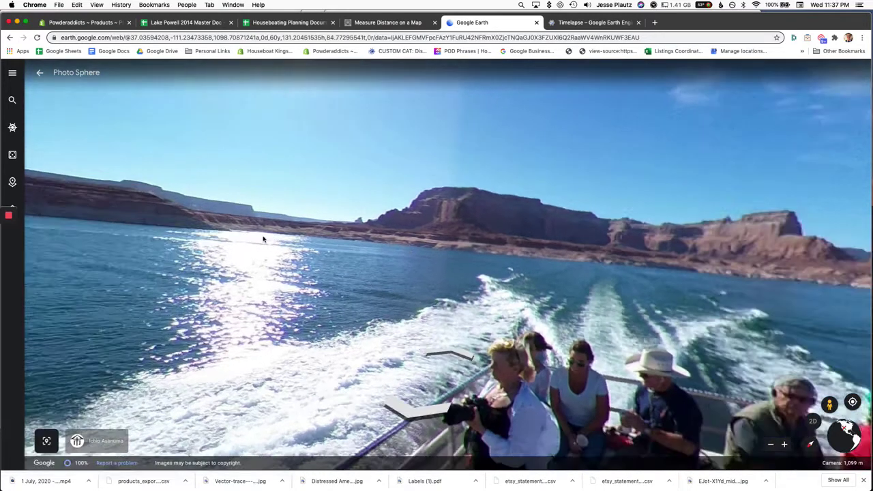
drag(405, 235, 173, 131)
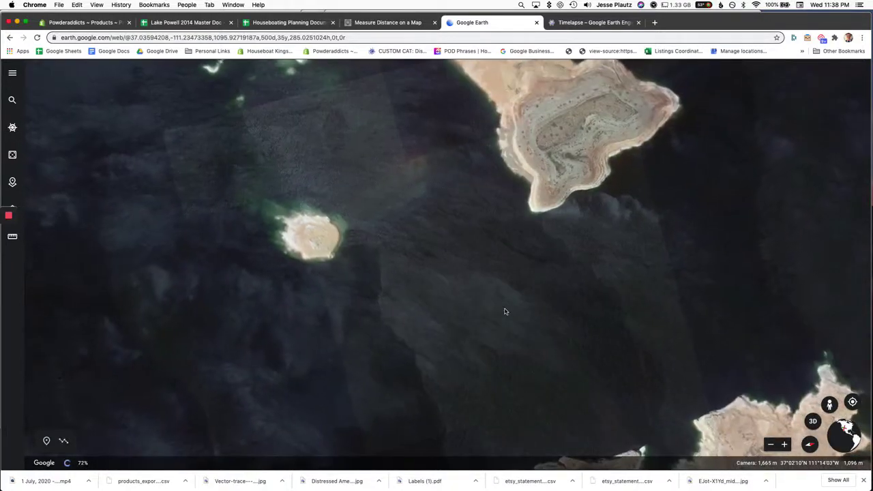
Step: Survey Lake Powell from Alstrom Point past West Canyon to the side canyons farther up the lake
scroll(507, 305, down, 3)
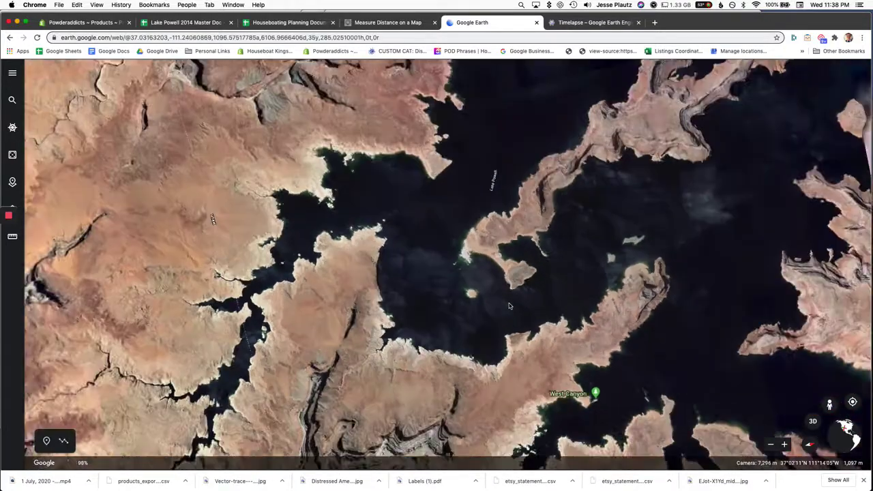
scroll(405, 295, down, 5)
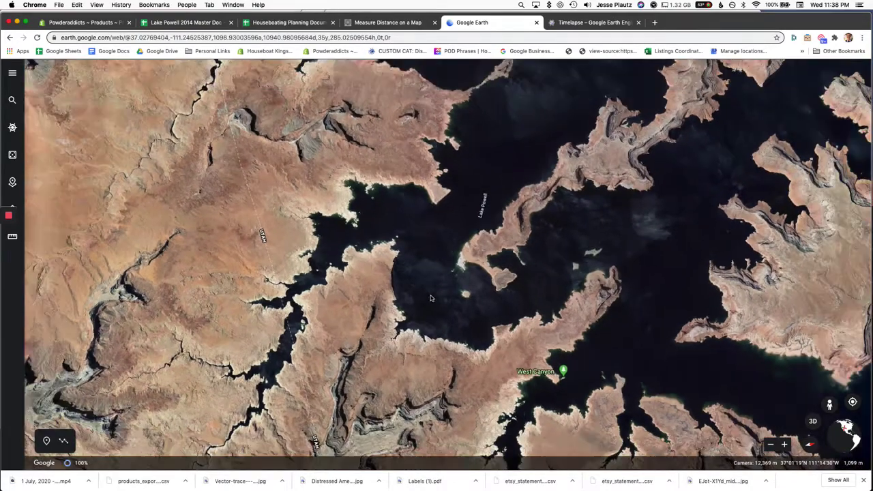
scroll(434, 297, down, 3)
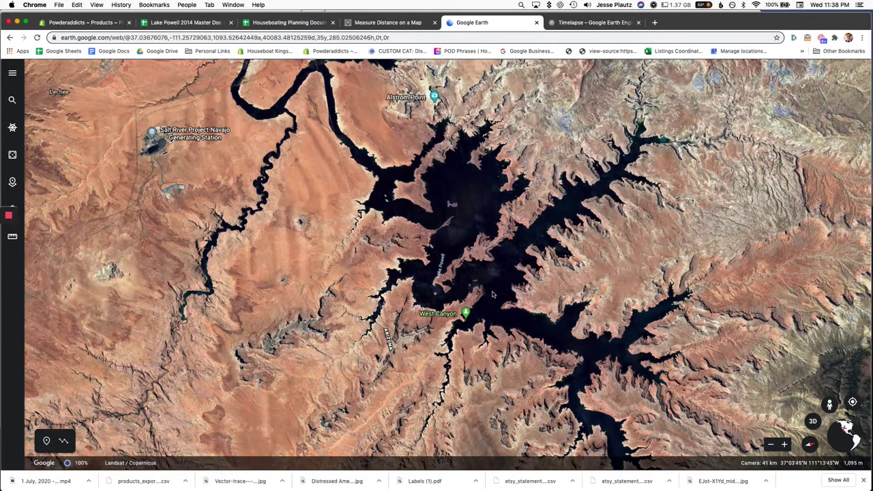
drag(420, 295, 305, 286)
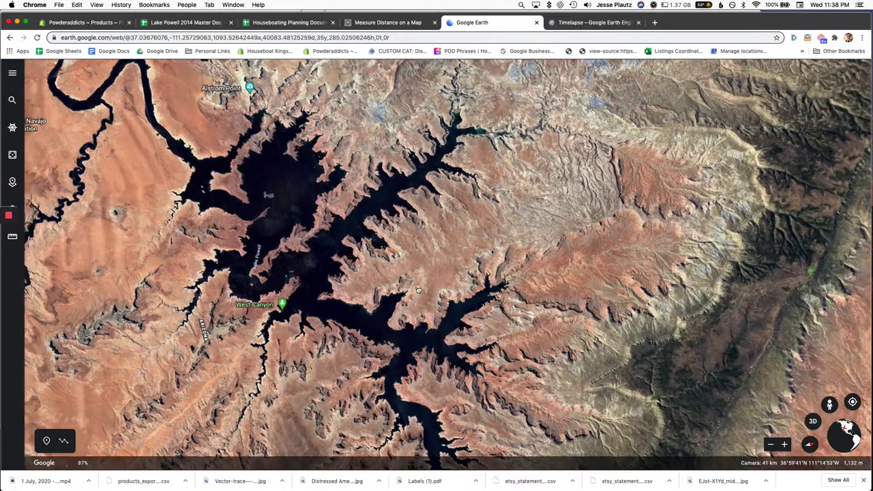
drag(418, 290, 434, 287)
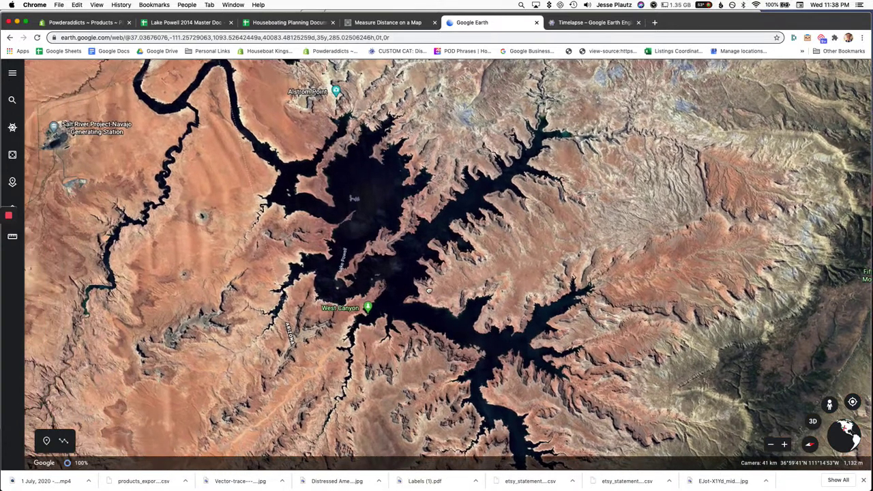